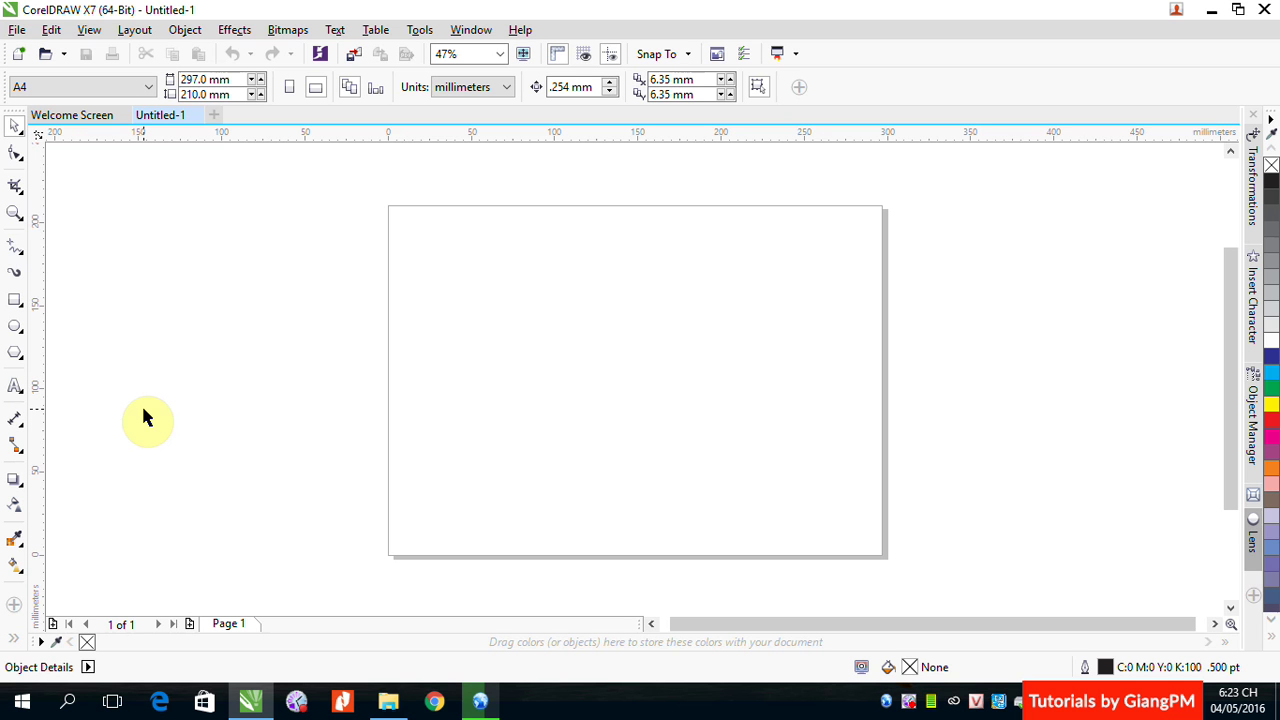
- Draw a rectangle about 164 mm wide and 91 mm high near the middle of the page
{"action": "left_click", "coordinate": [16, 430]}
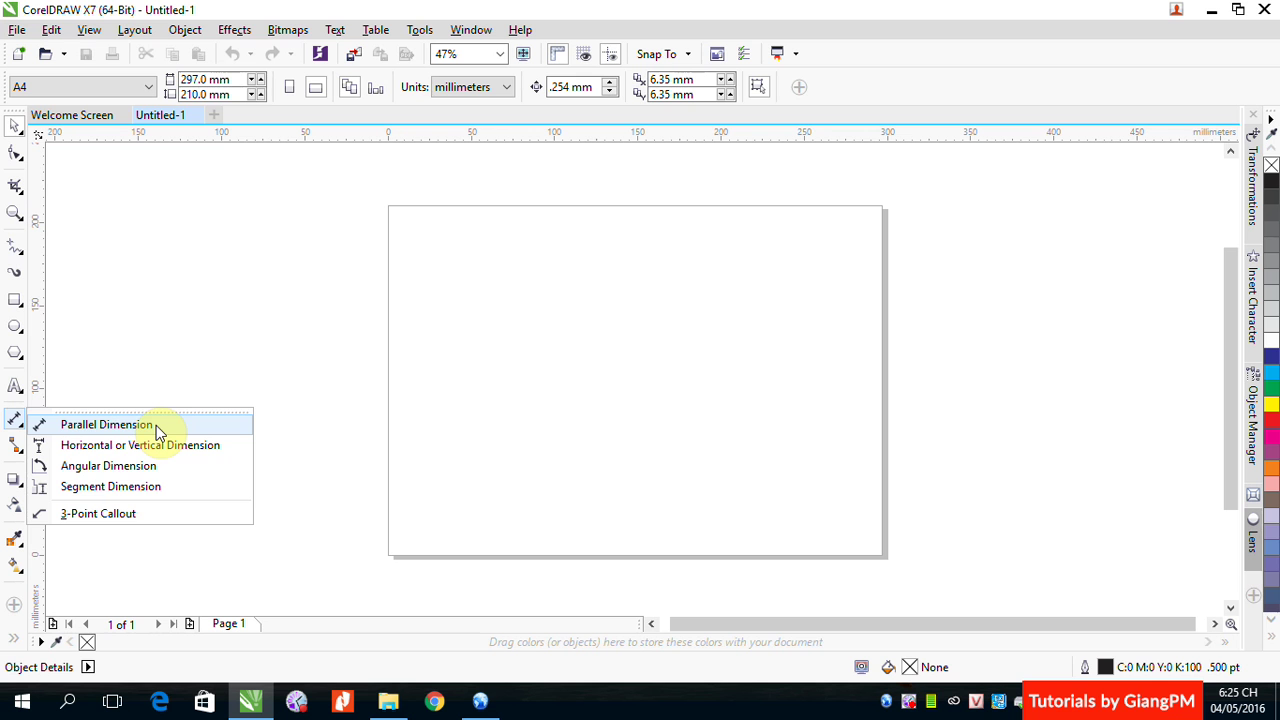
{"action": "left_click", "coordinate": [15, 300]}
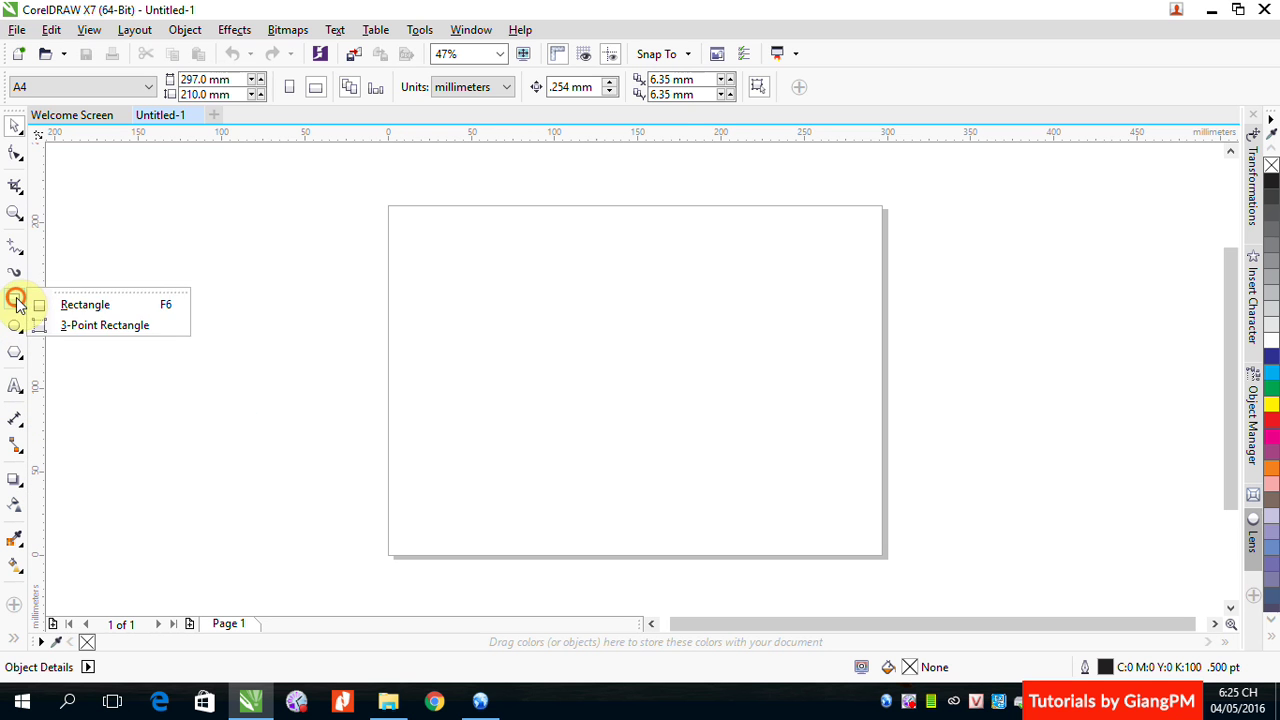
{"action": "left_click", "coordinate": [85, 302]}
{"action": "left_click_drag", "start_coordinate": [487, 295], "coordinate": [760, 445]}
- Set the rectangle's size to 90 mm wide and 55 mm high
{"action": "double_click", "coordinate": [178, 79]}
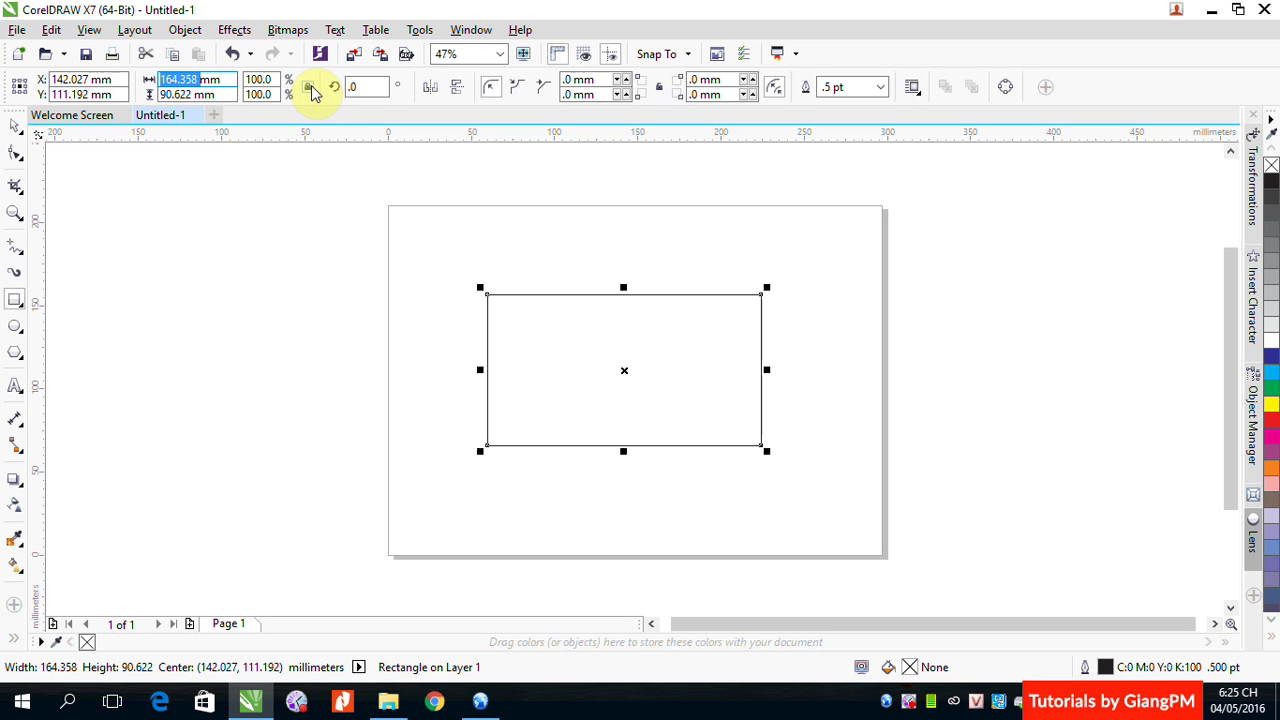
{"action": "left_click", "coordinate": [169, 89]}
{"action": "double_click", "coordinate": [169, 86]}
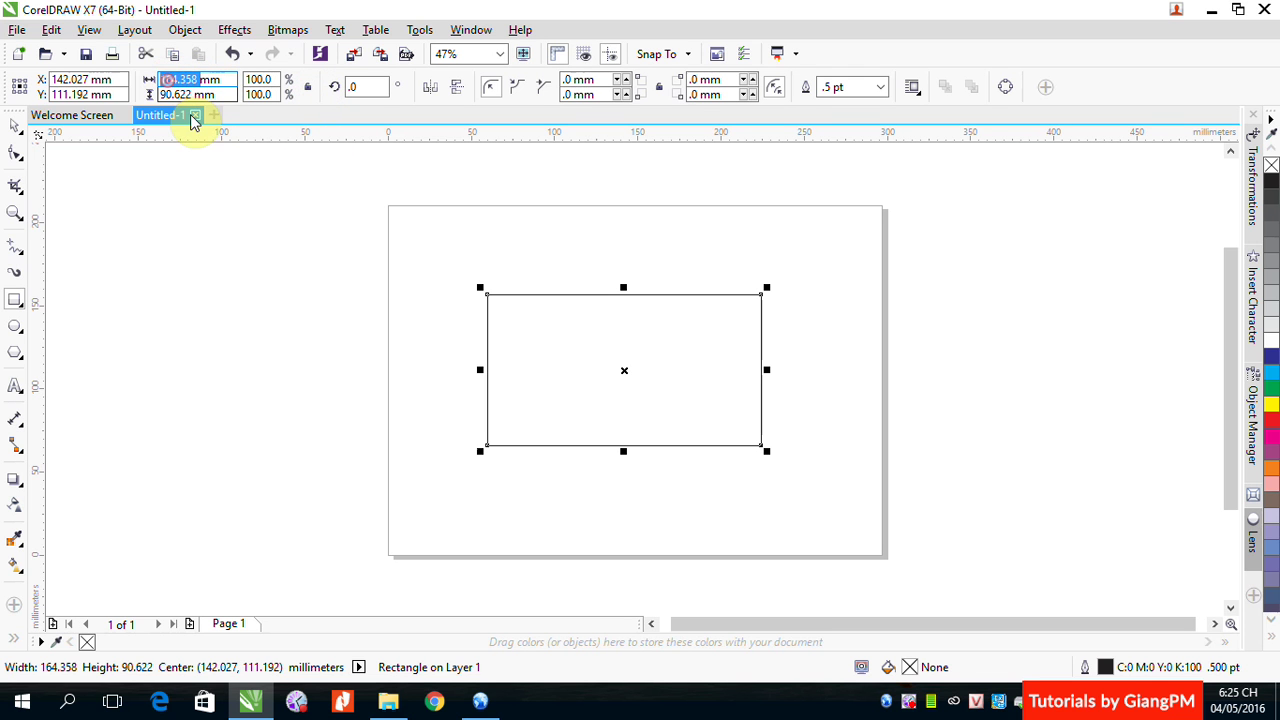
{"action": "type", "text": "90mm"}
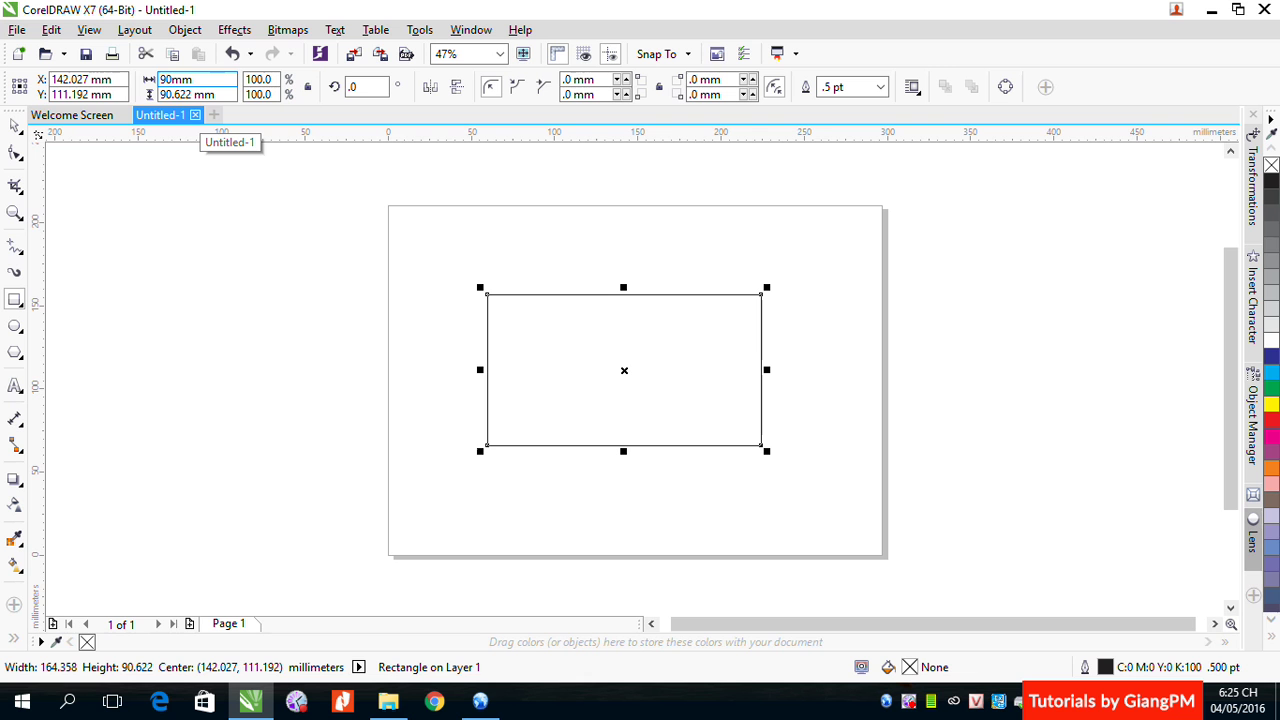
{"action": "type", "text": "0"}
{"action": "double_click", "coordinate": [170, 94]}
{"action": "type", "text": "55"}
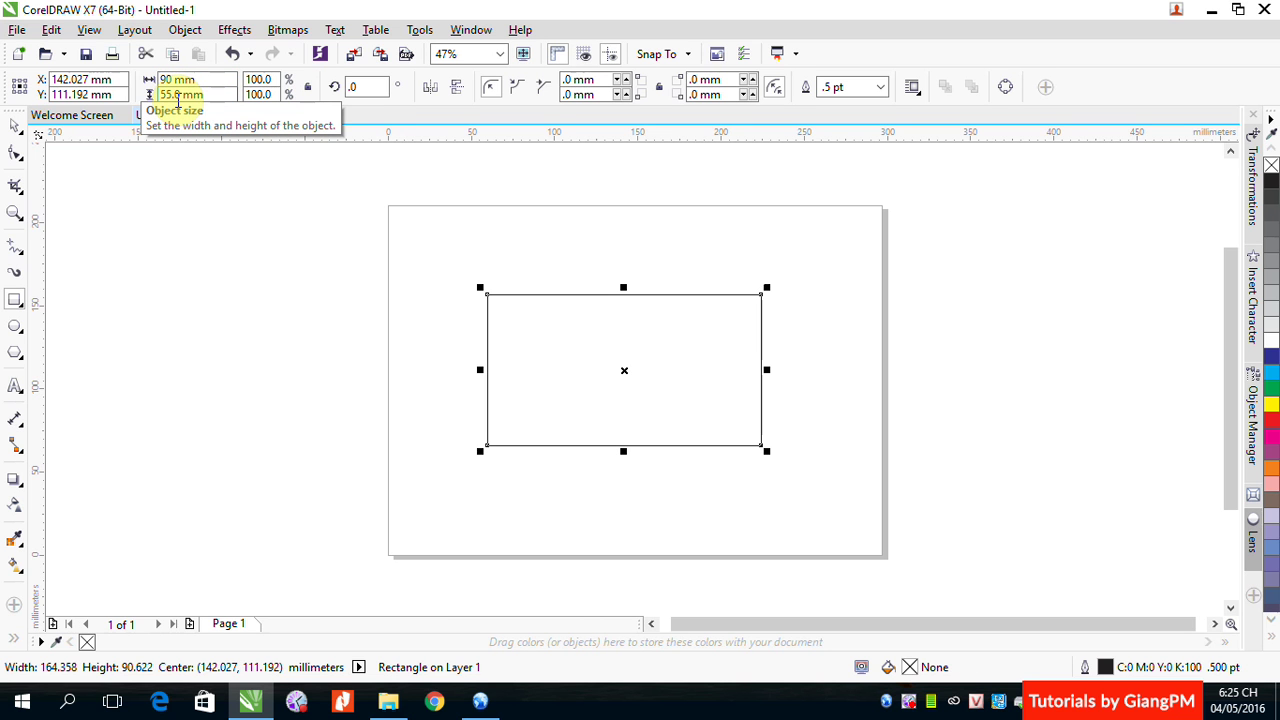
{"action": "key", "text": "Return"}
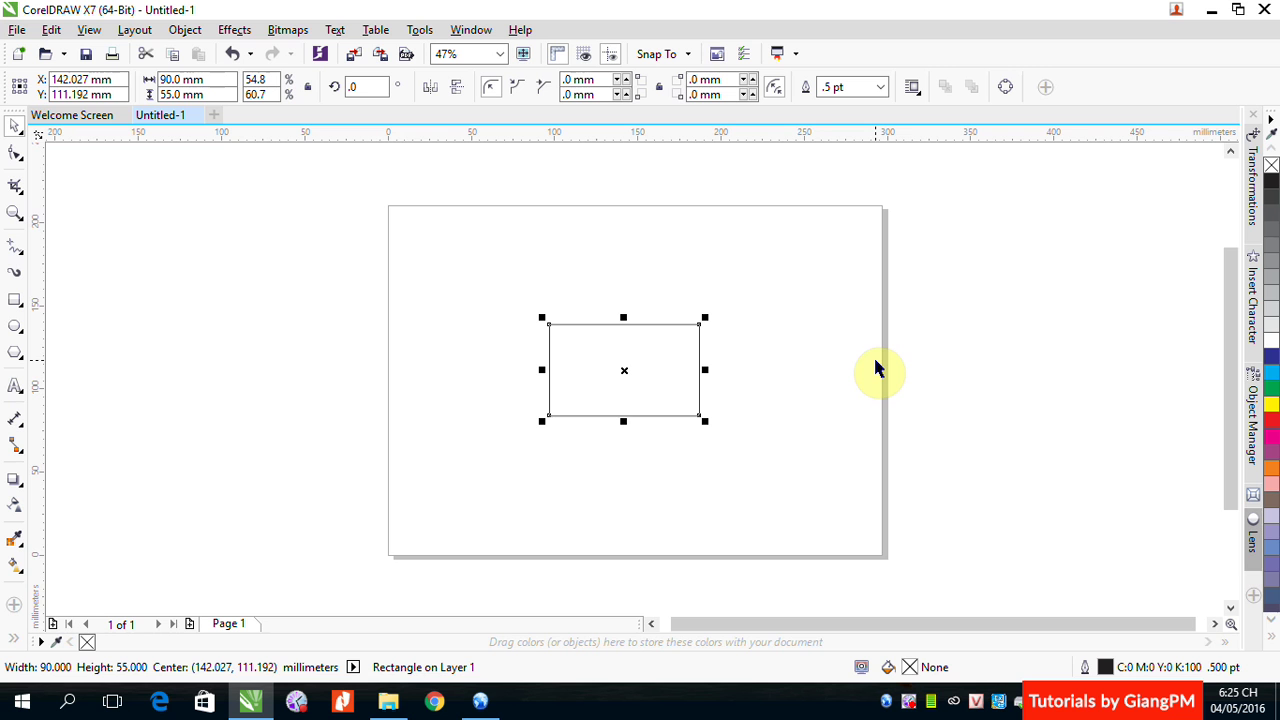
- Set the rectangle's height to 50 mm
{"action": "key", "text": "z"}
{"action": "left_click_drag", "start_coordinate": [500, 289], "coordinate": [725, 442]}
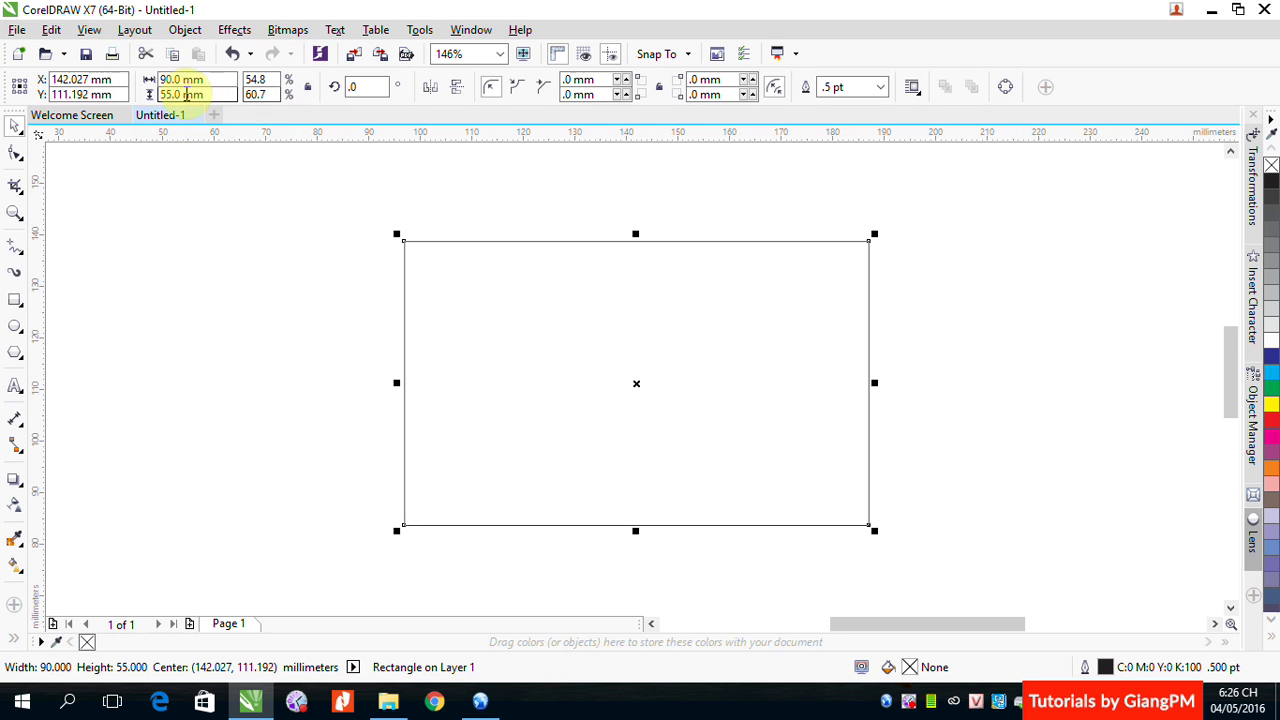
{"action": "double_click", "coordinate": [170, 94]}
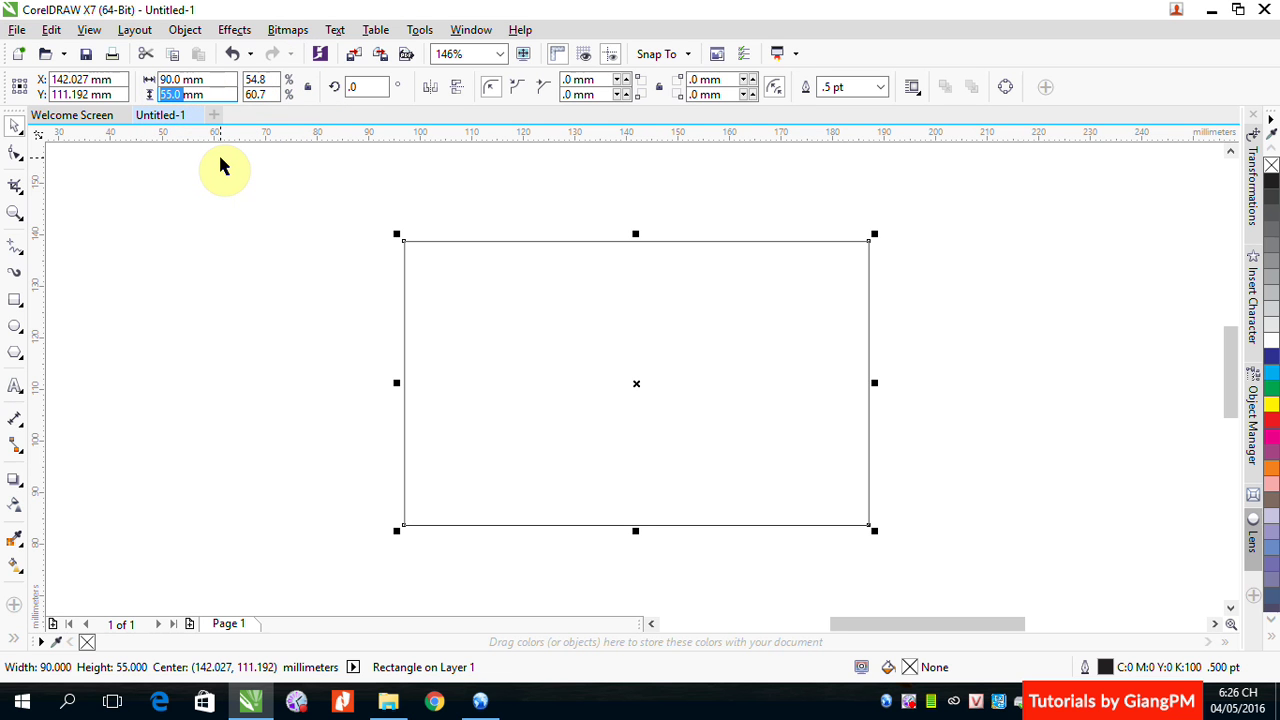
{"action": "type", "text": "50"}
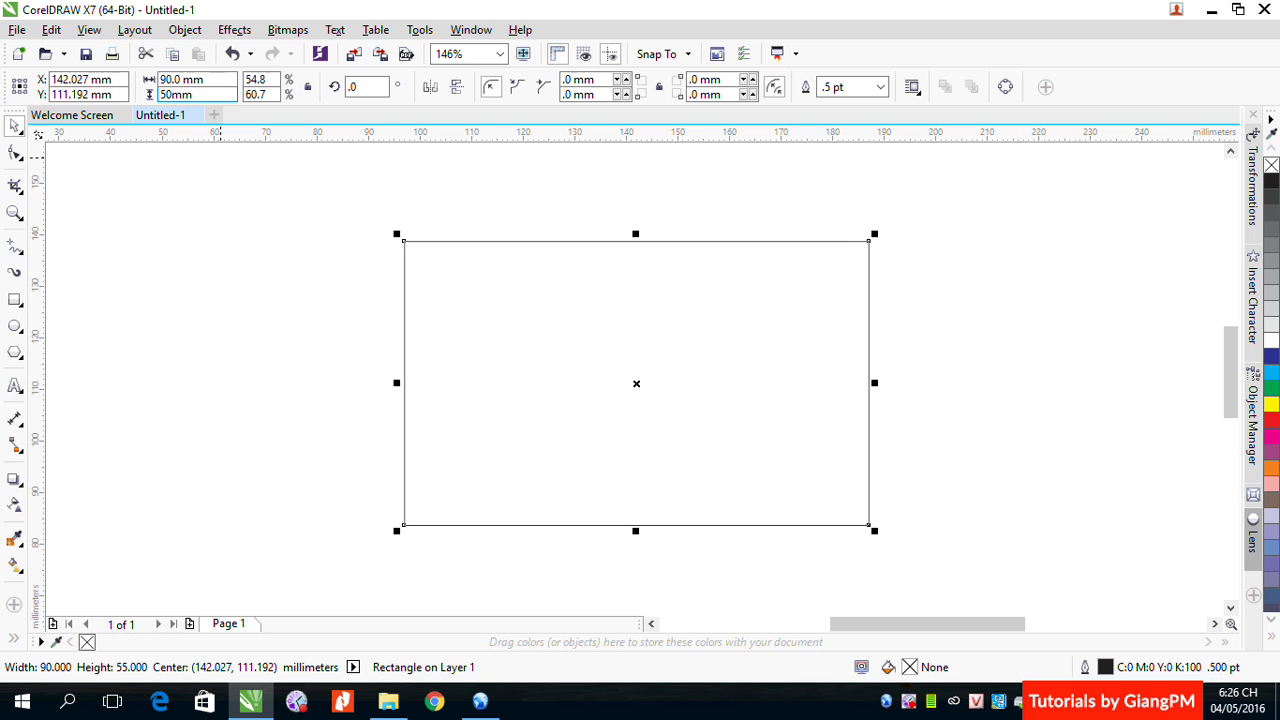
{"action": "key", "text": "Return"}
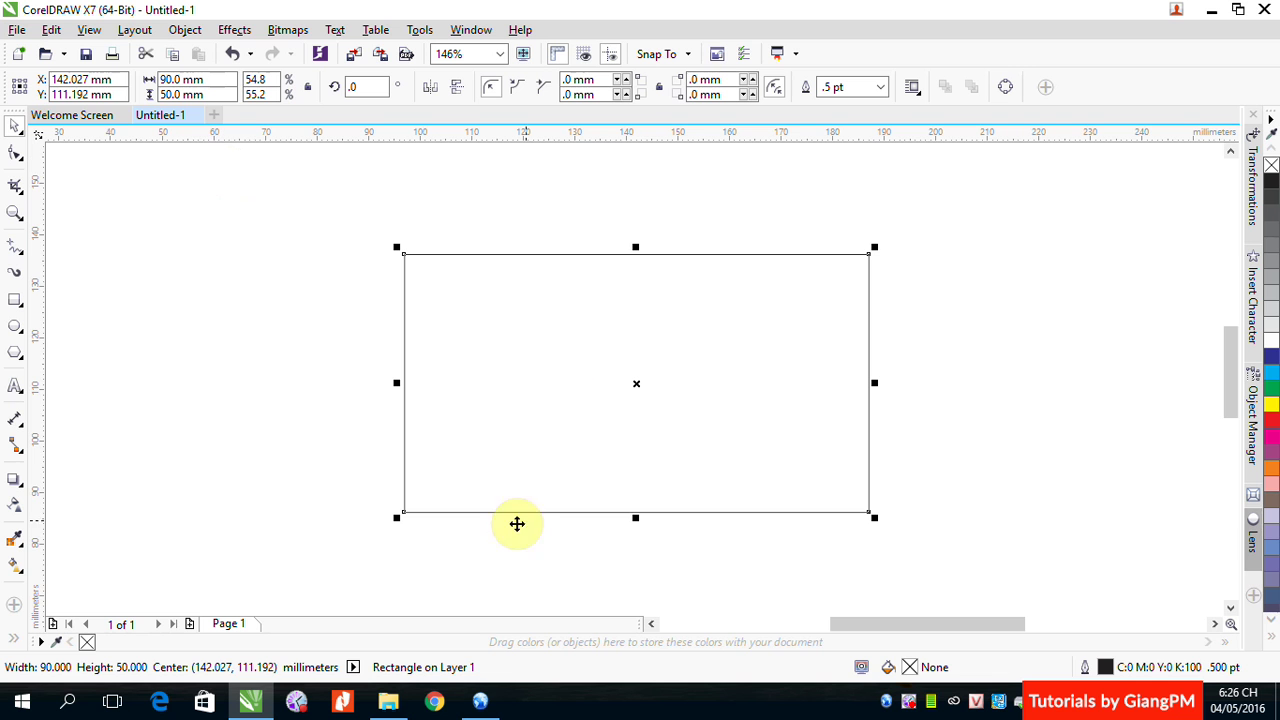
- Add a Parallel Dimension for the rectangle's height, with the dimension line outside its right edge
{"action": "left_click", "coordinate": [18, 426]}
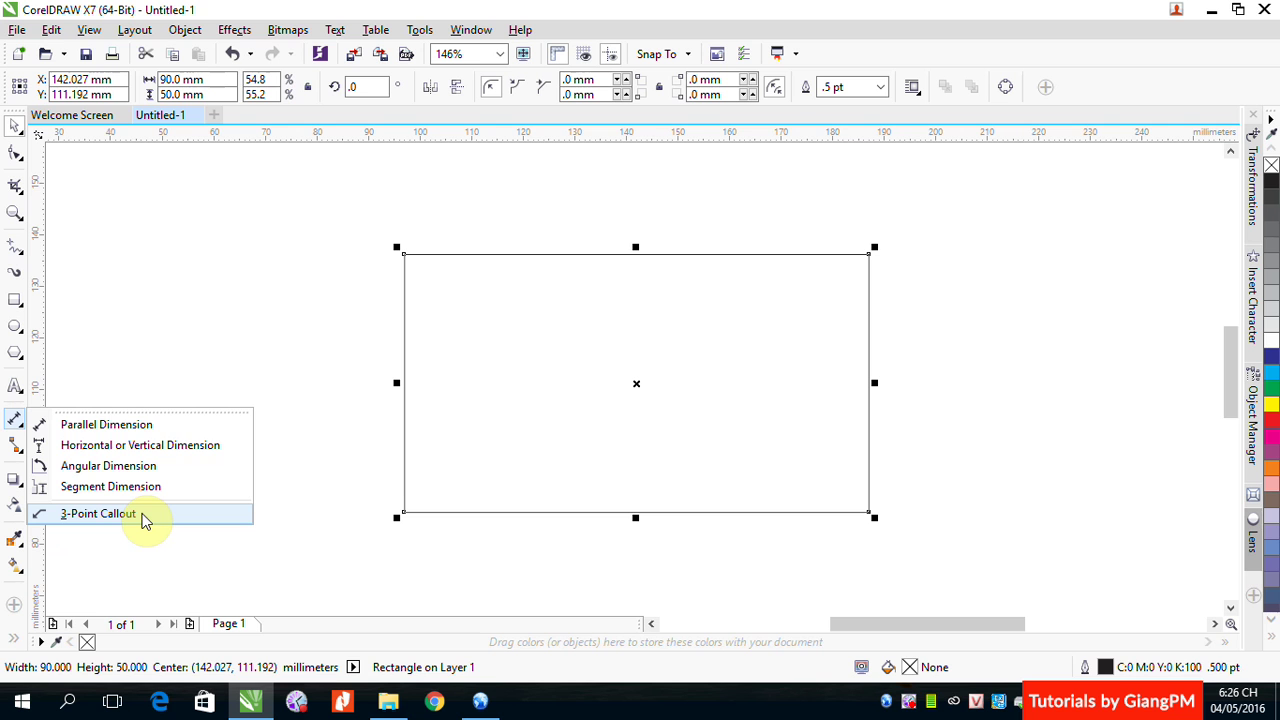
{"action": "left_click", "coordinate": [141, 430]}
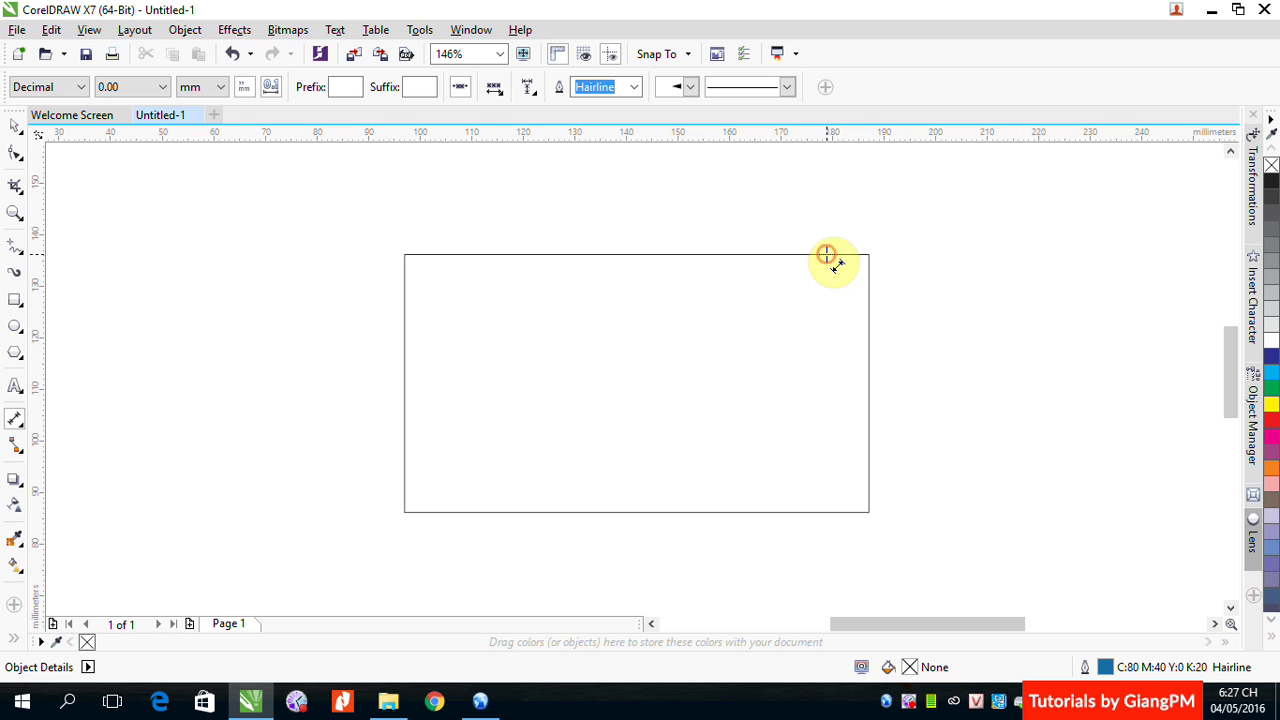
{"action": "left_click_drag", "start_coordinate": [828, 257], "coordinate": [830, 427]}
{"action": "left_click_drag", "start_coordinate": [828, 488], "coordinate": [826, 516]}
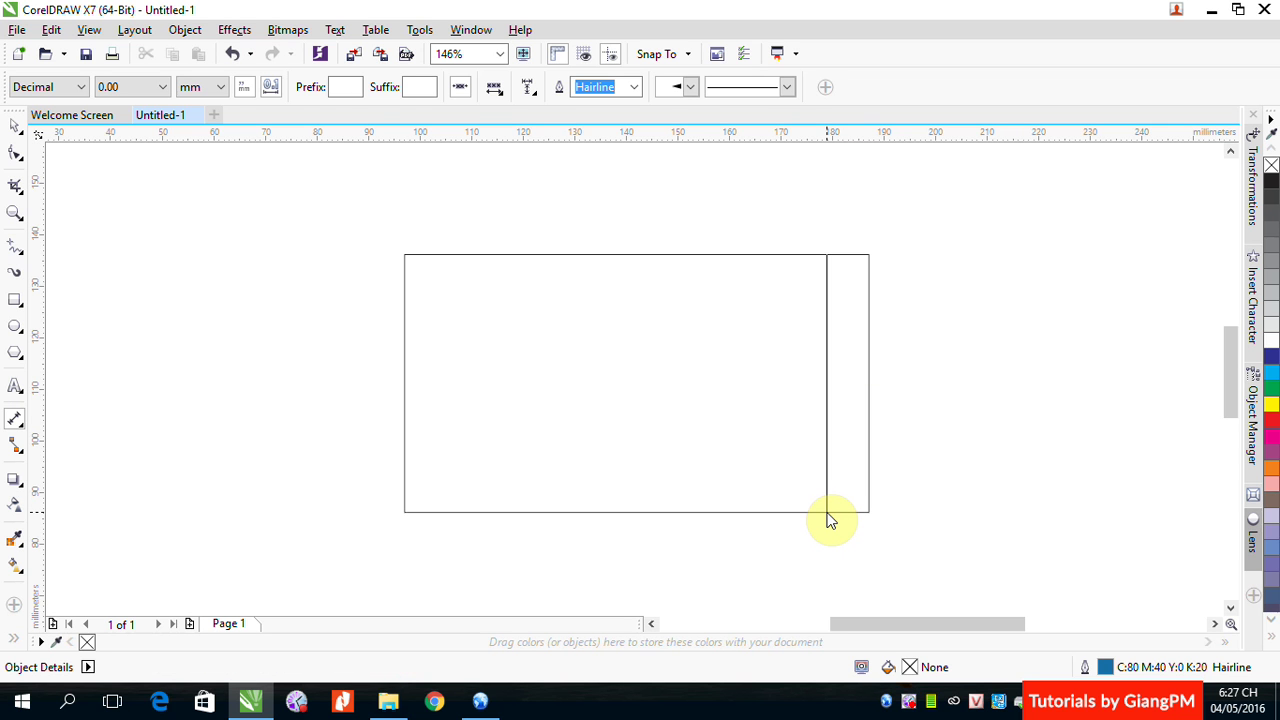
{"action": "left_click_drag", "start_coordinate": [828, 519], "coordinate": [998, 540]}
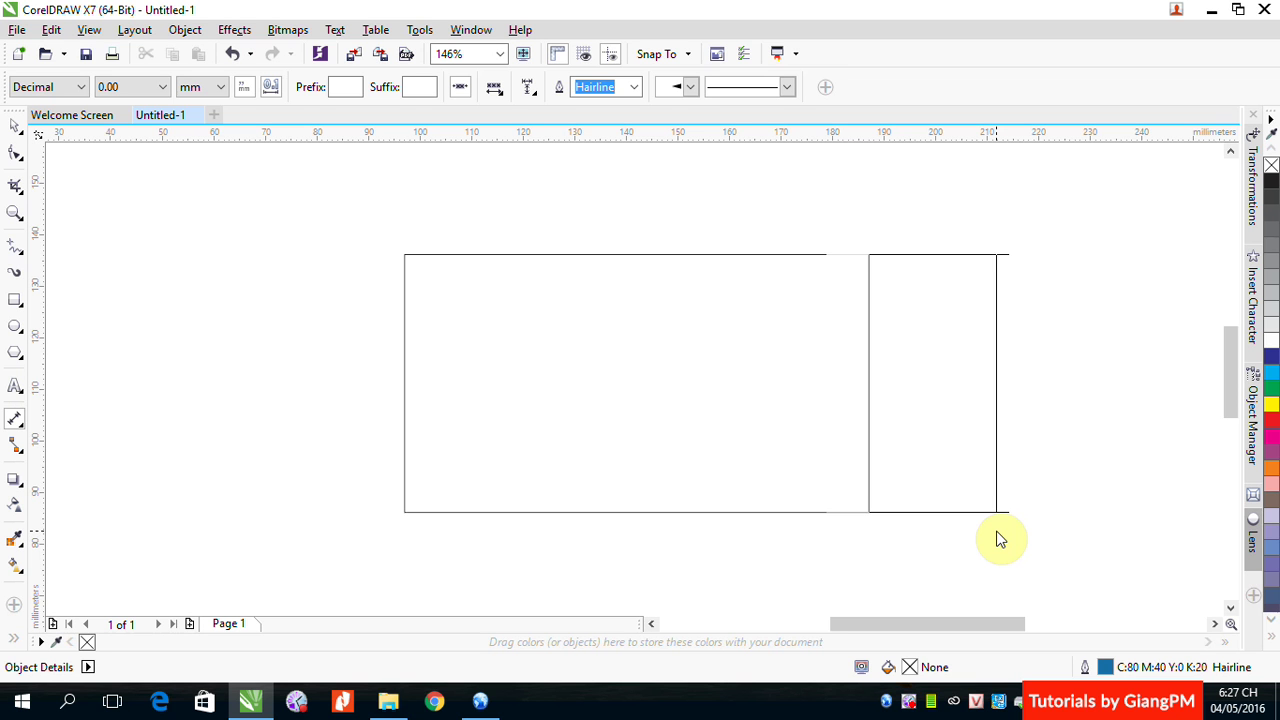
{"action": "left_click_drag", "start_coordinate": [998, 540], "coordinate": [962, 392]}
{"action": "left_click", "coordinate": [963, 405]}
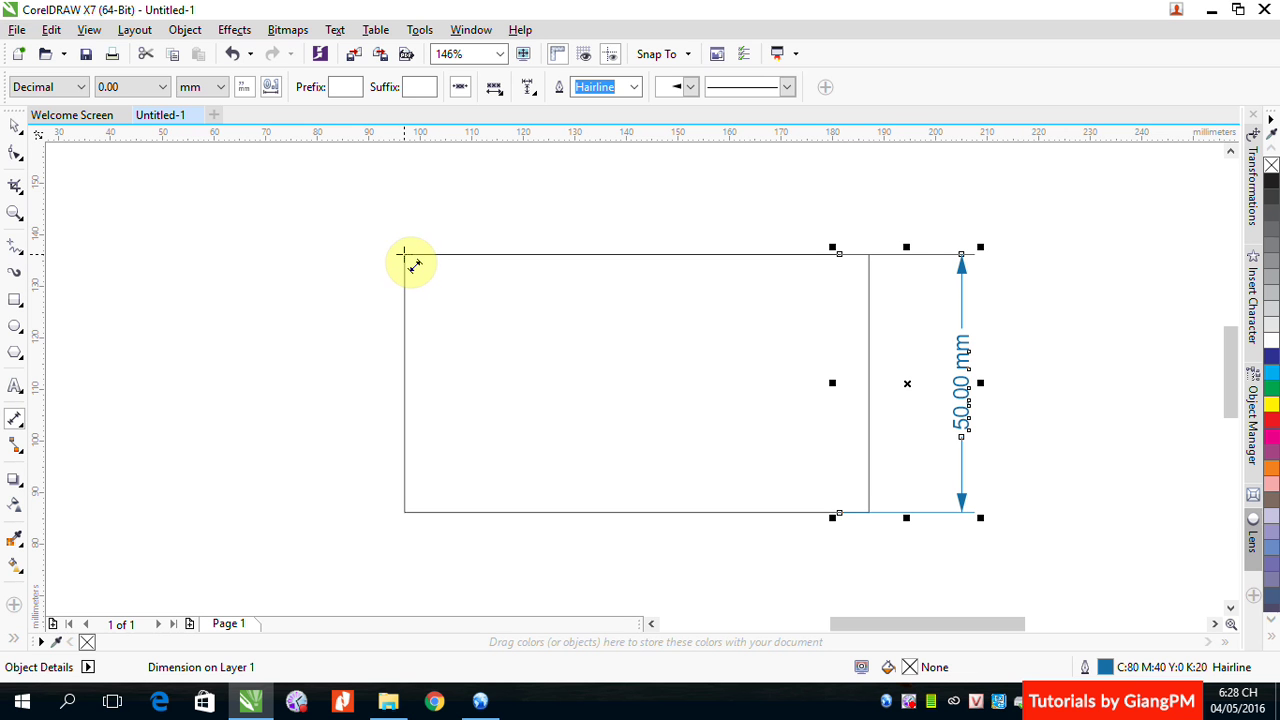
- Dimension the rectangle's width from corner to corner, placing the dimension line above its top edge
{"action": "left_click", "coordinate": [404, 252]}
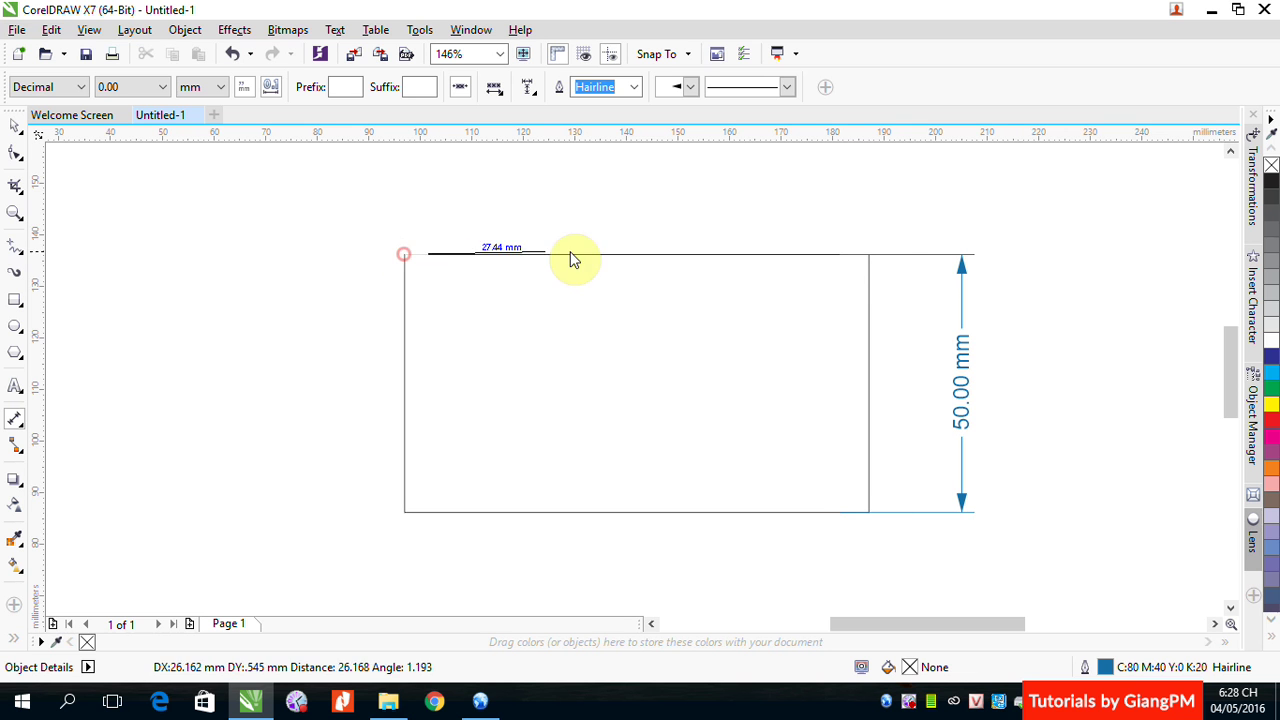
{"action": "left_click", "coordinate": [869, 255]}
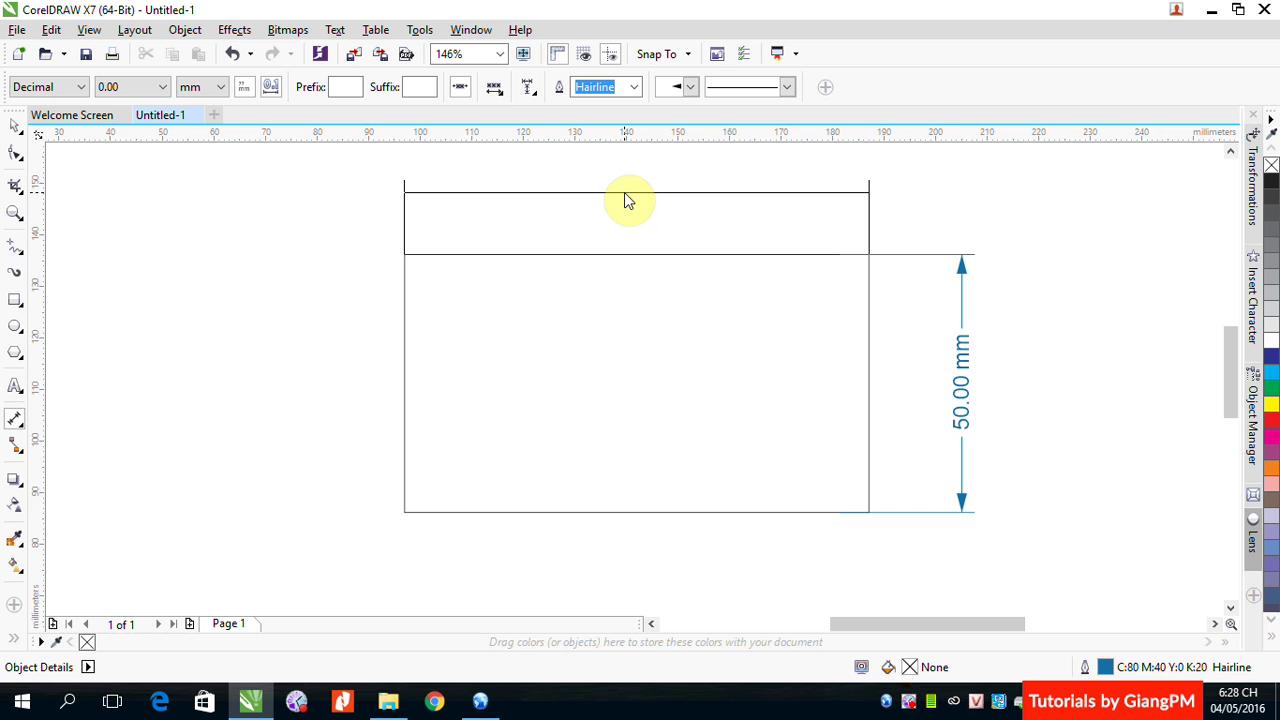
{"action": "left_click", "coordinate": [624, 192]}
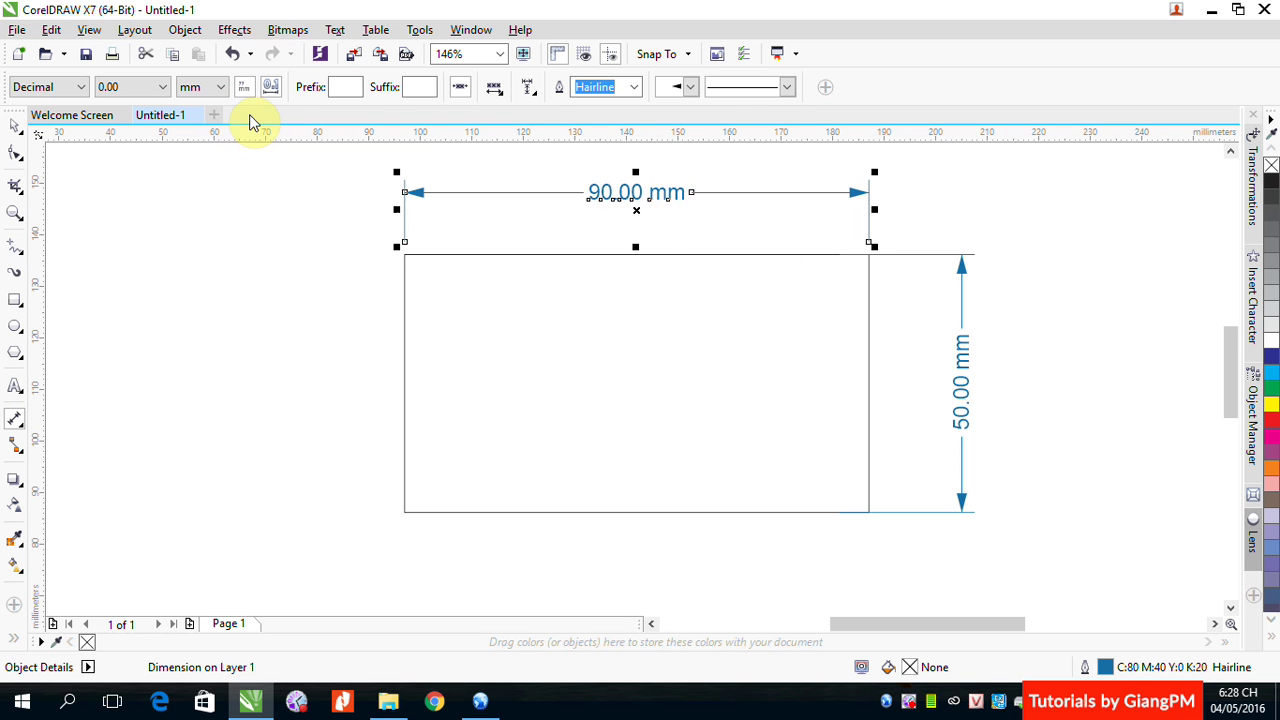
{"action": "left_click", "coordinate": [495, 92]}
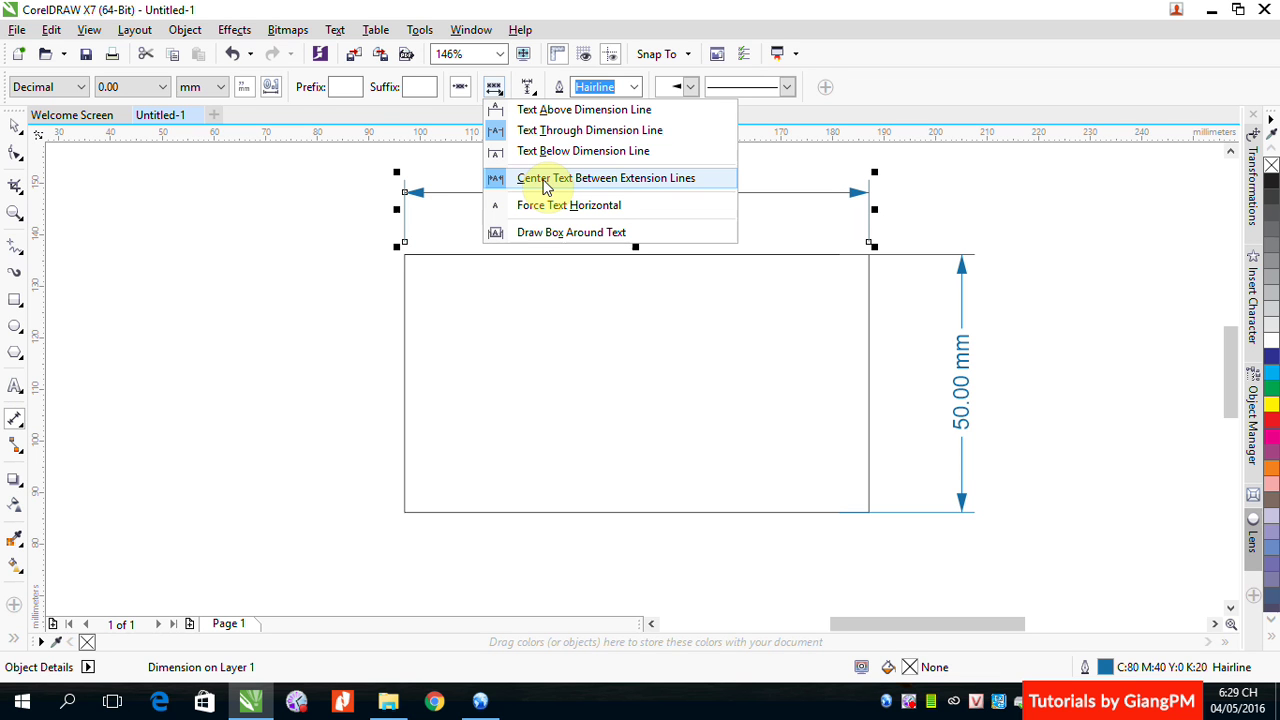
{"action": "left_click", "coordinate": [594, 184]}
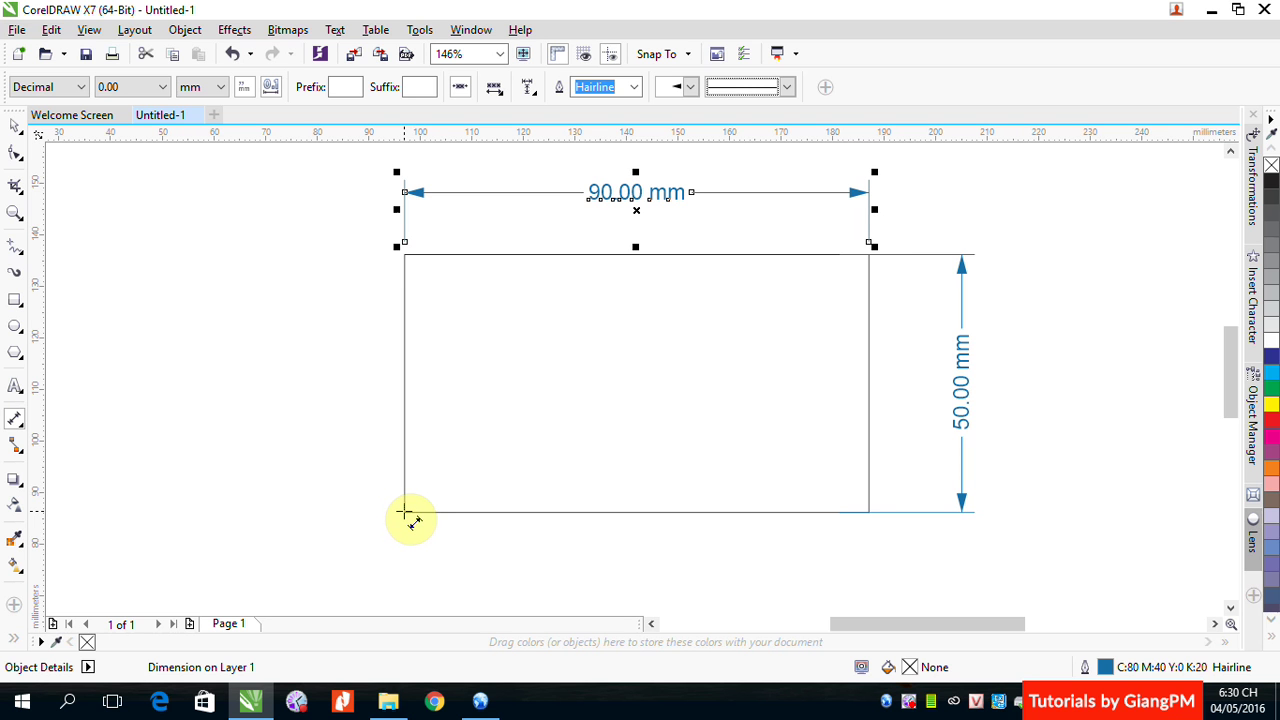
- Dimension the rectangle's diagonal from its lower-left to its upper-right corner, placing the dimension line below the rectangle
{"action": "left_click_drag", "start_coordinate": [404, 512], "coordinate": [1003, 545]}
{"action": "key", "text": "Escape"}
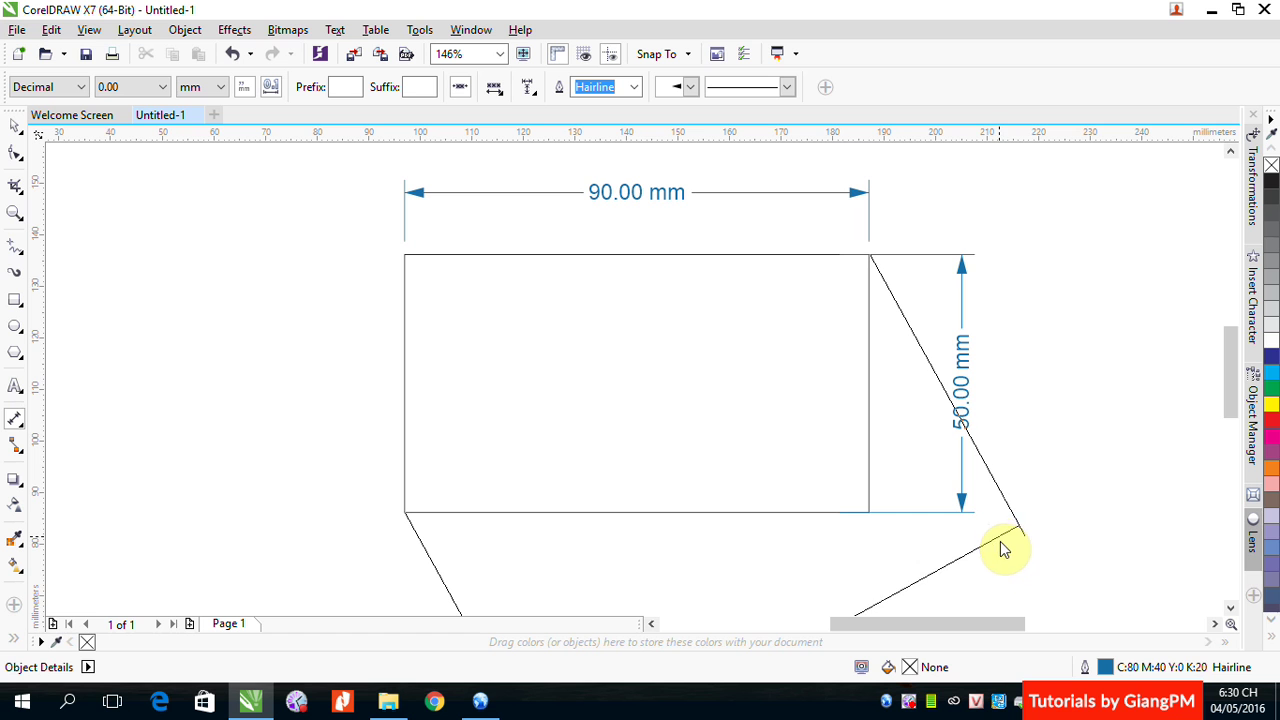
{"action": "left_click", "coordinate": [843, 617]}
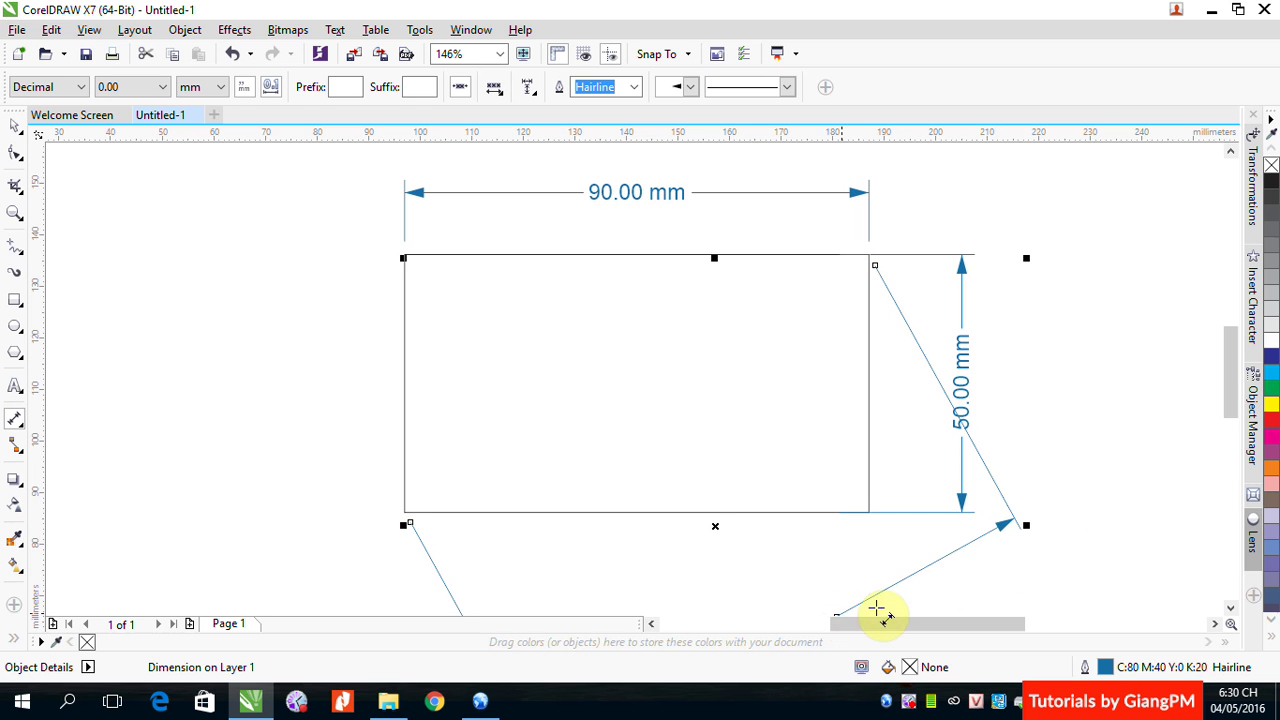
{"action": "scroll", "coordinate": [1111, 503], "scroll_direction": "down", "scroll_amount": 5}
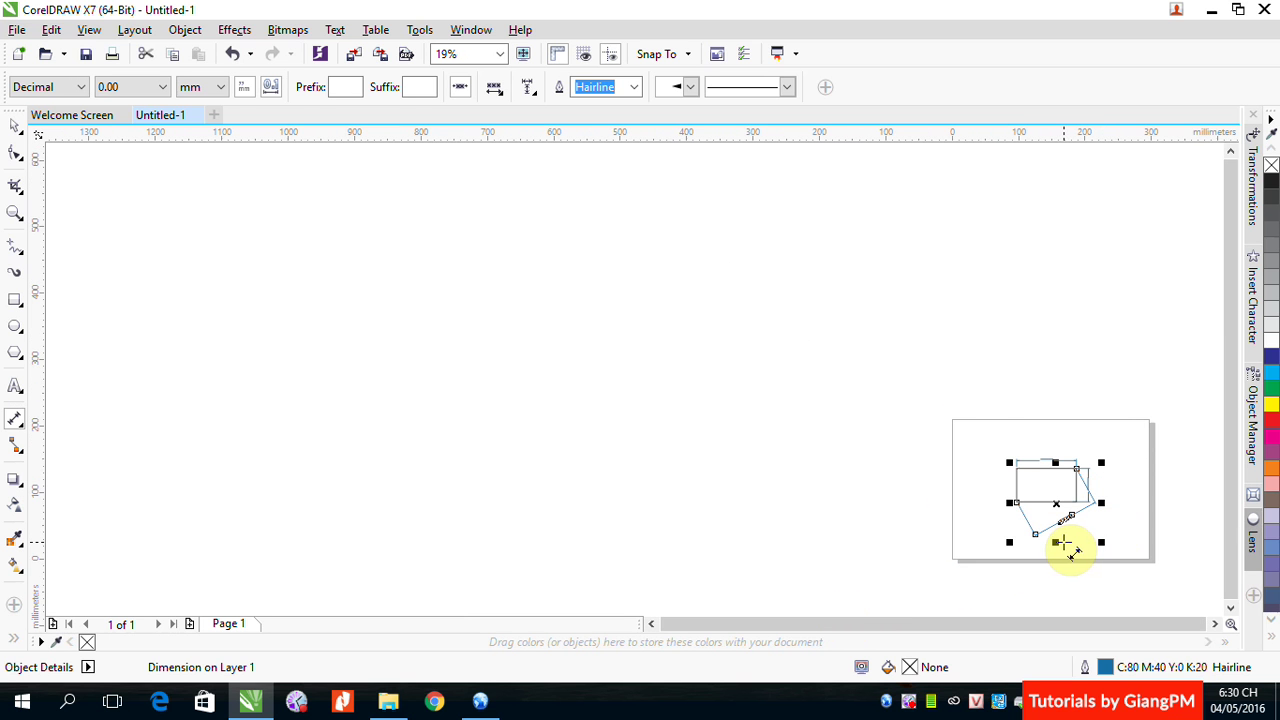
{"action": "left_click", "coordinate": [995, 450]}
{"action": "left_click", "coordinate": [1113, 538]}
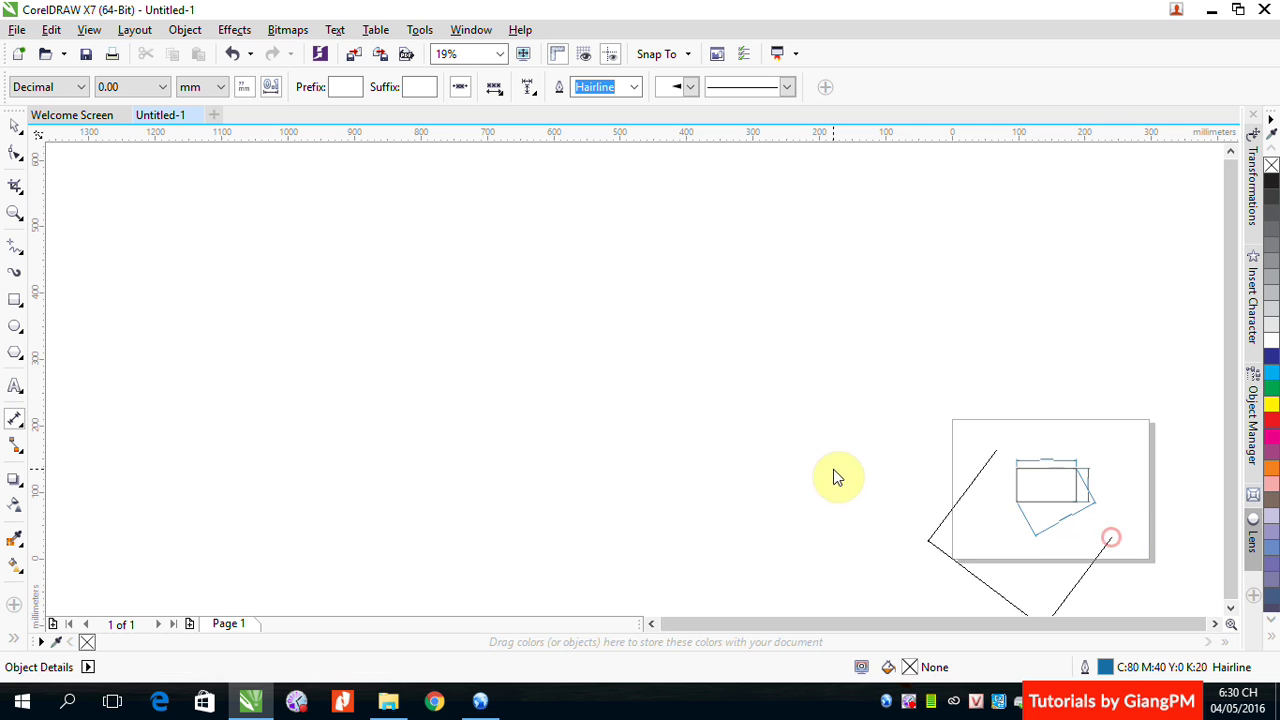
{"action": "left_click", "coordinate": [886, 508]}
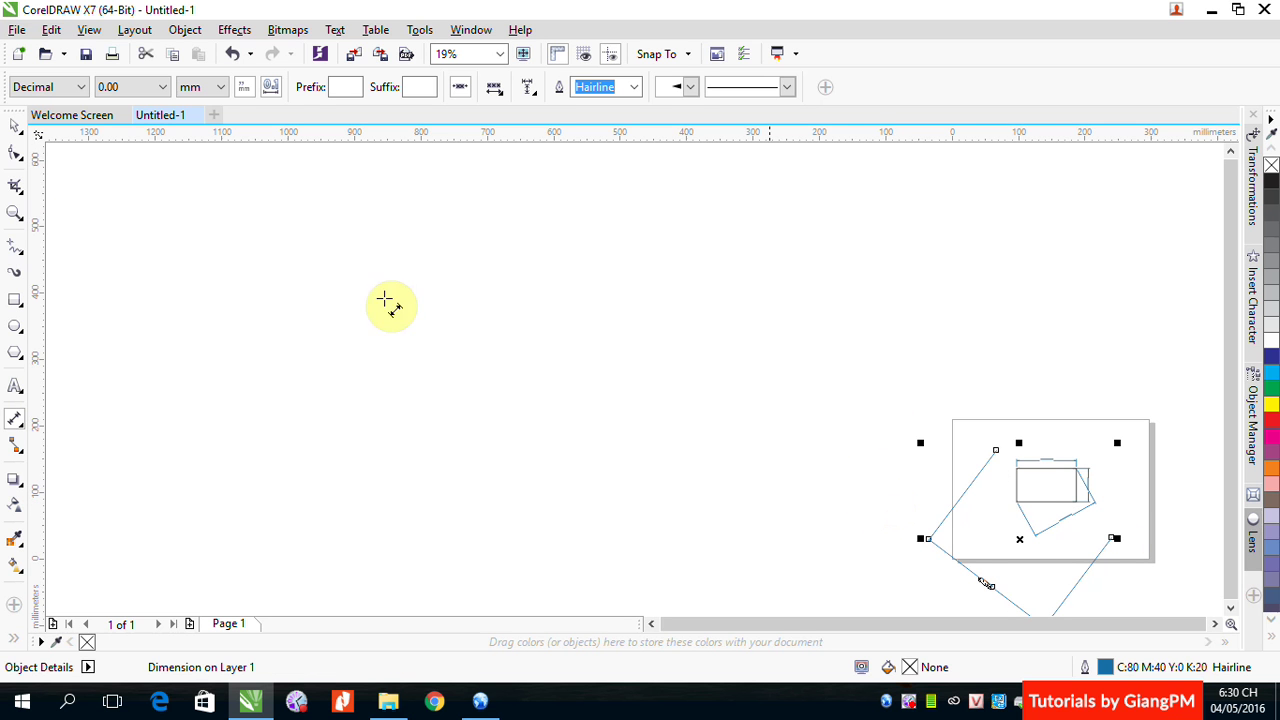
{"action": "left_click", "coordinate": [13, 126]}
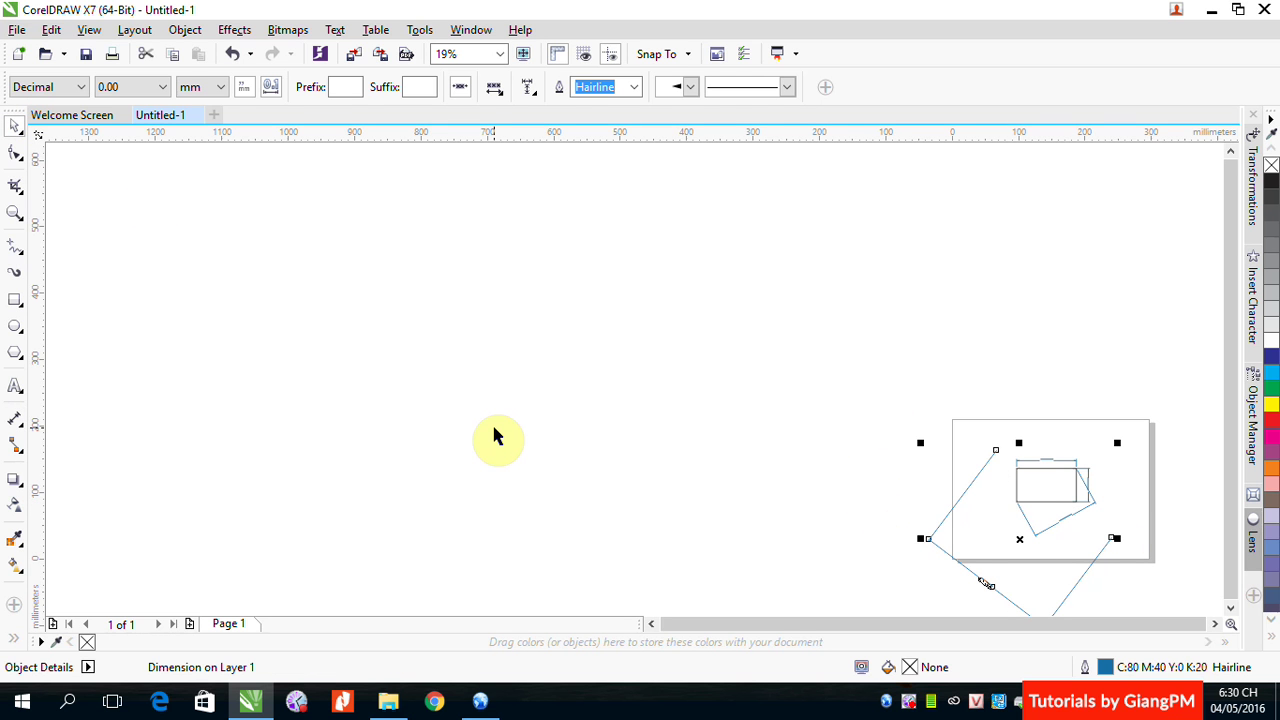
{"action": "key", "text": "Delete"}
{"action": "key", "text": "z"}
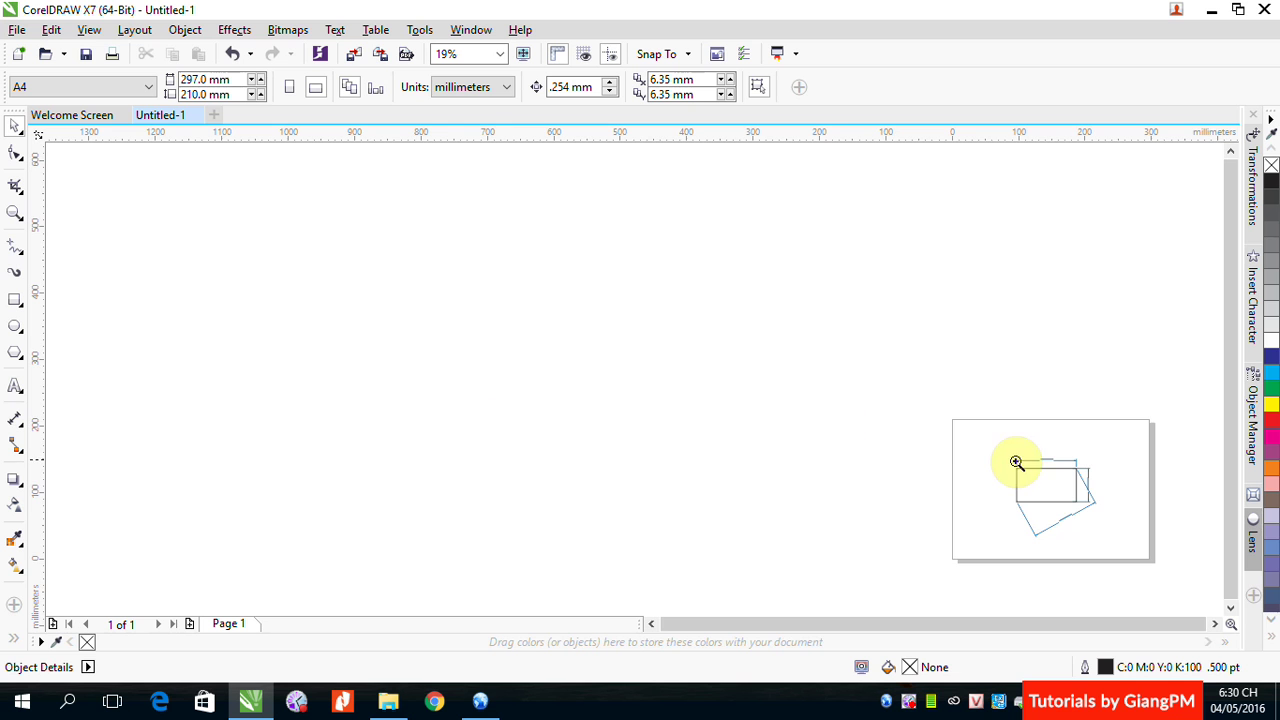
{"action": "left_click_drag", "start_coordinate": [1014, 457], "coordinate": [1115, 543]}
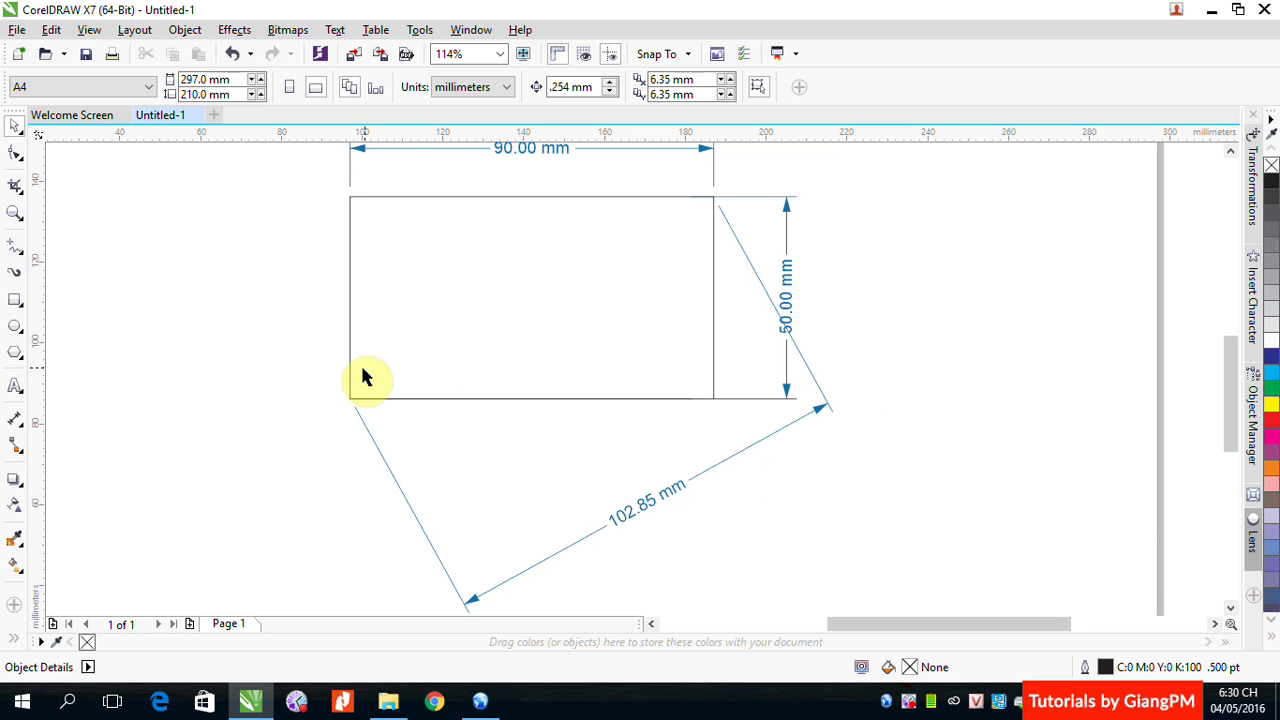
- Create a new one-page A4 landscape document with CMYK color mode and 300 dpi resolution
{"action": "left_click", "coordinate": [16, 421]}
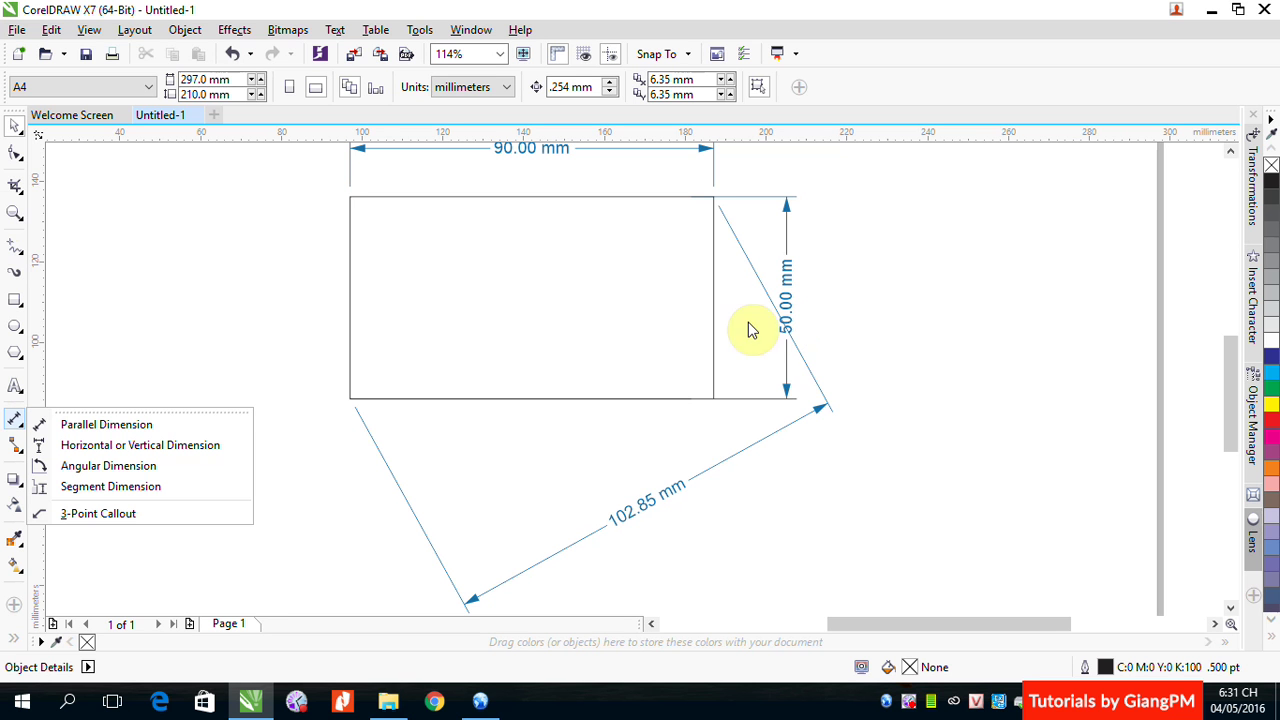
{"action": "left_click", "coordinate": [15, 305]}
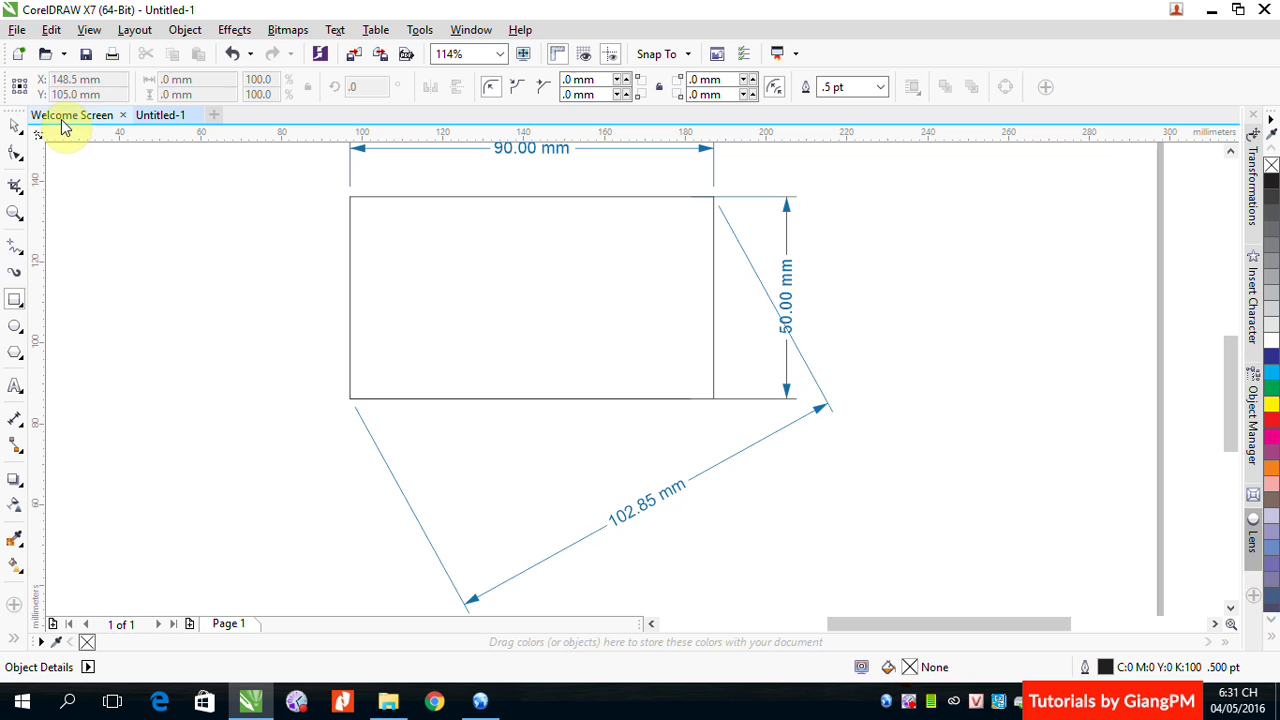
{"action": "key", "text": "ctrl+n"}
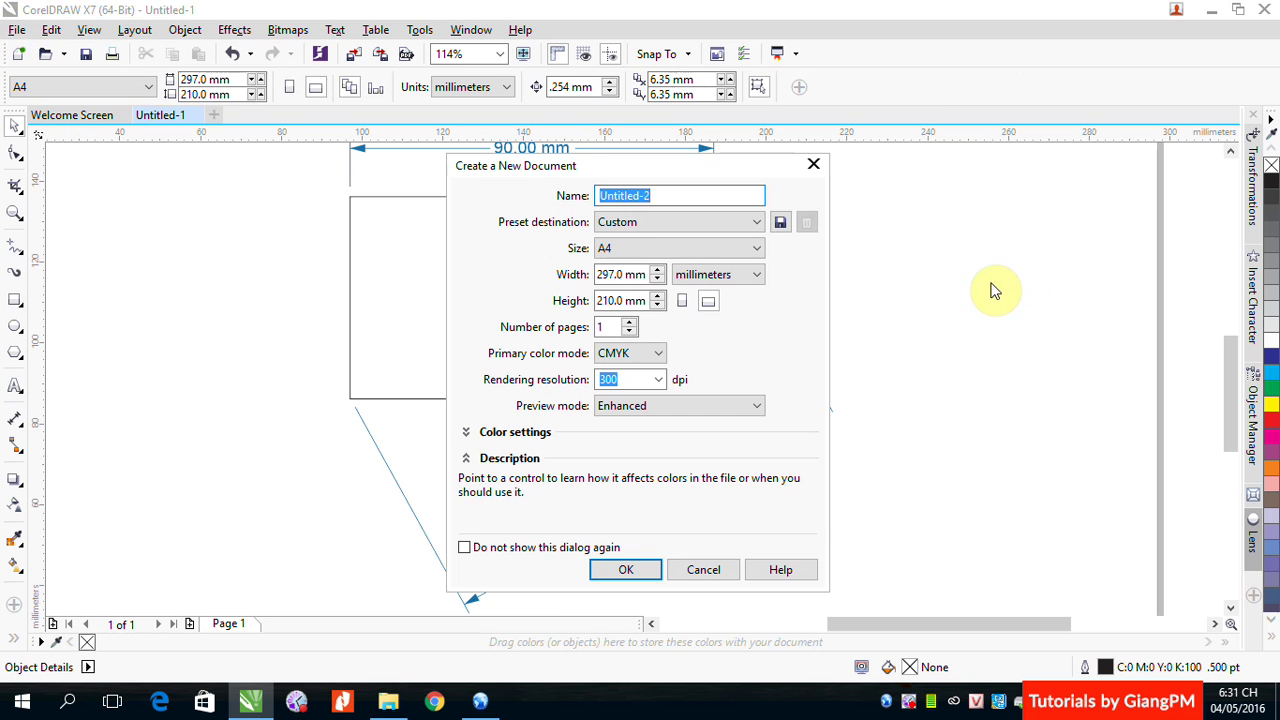
{"action": "left_click", "coordinate": [618, 568]}
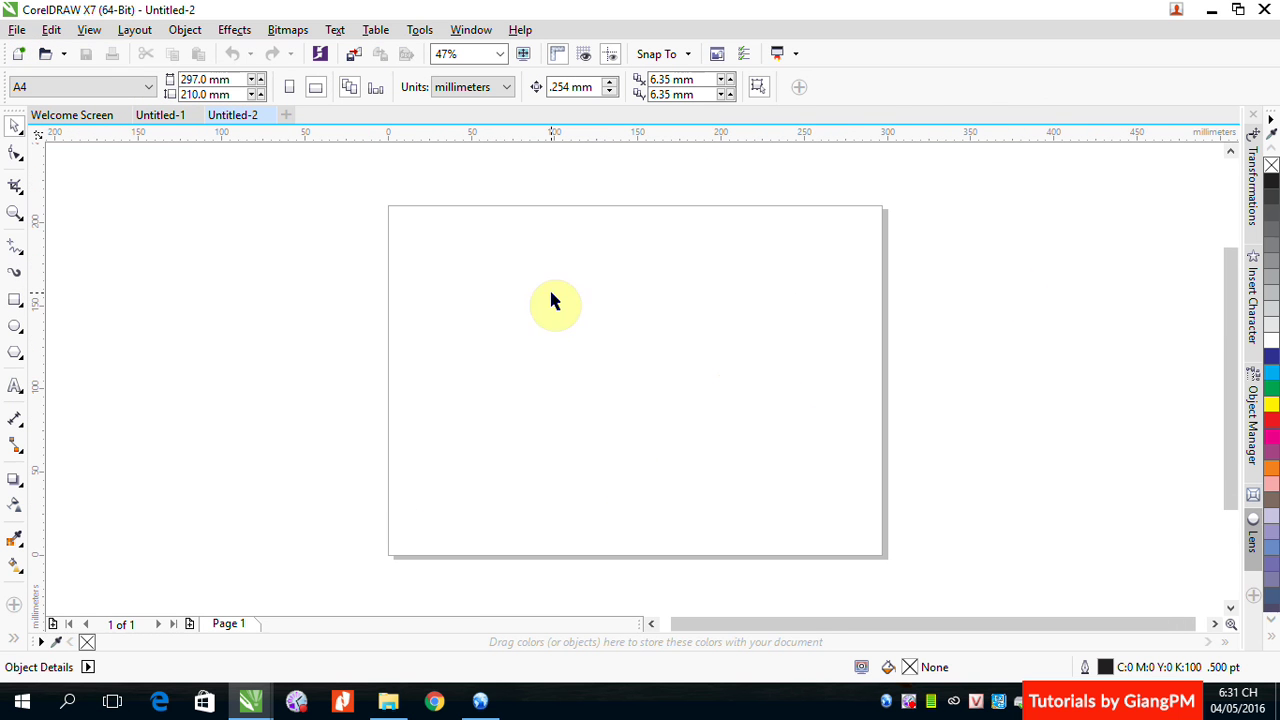
- Draw a rectangle about 104 mm wide and 97 mm high in the new document
{"action": "left_click", "coordinate": [15, 298]}
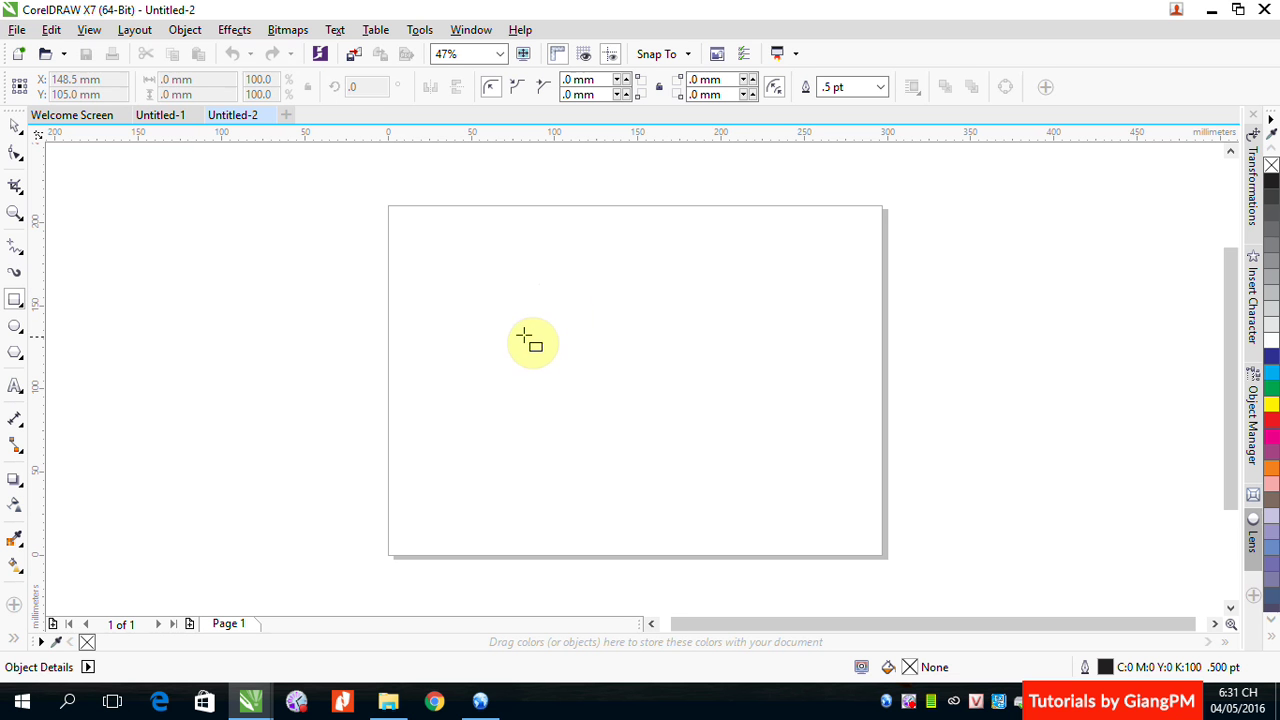
{"action": "left_click_drag", "start_coordinate": [536, 327], "coordinate": [709, 490]}
{"action": "left_click", "coordinate": [15, 125]}
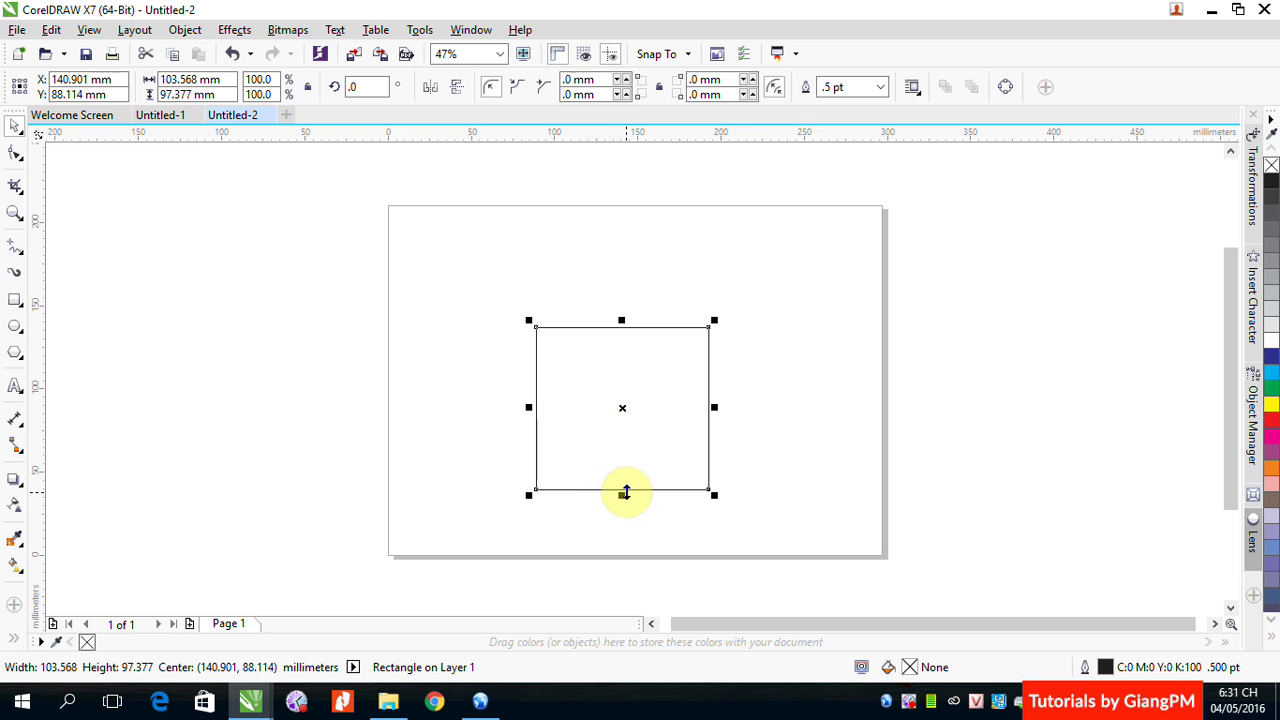
- Add a mirrored same-size copy directly above the rectangle, plus a copy about 19 mm high stacked on top of it
{"action": "left_click_drag", "start_coordinate": [621, 494], "coordinate": [625, 200]}
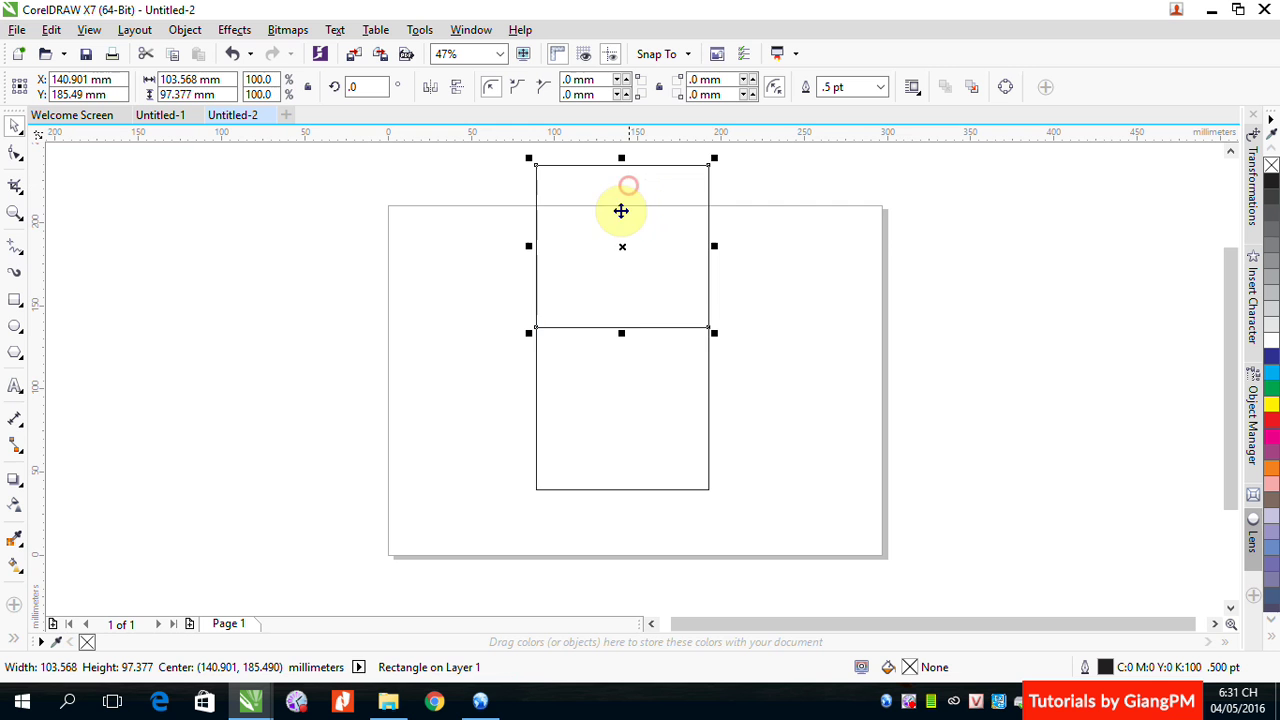
{"action": "left_click_drag", "start_coordinate": [1232, 295], "coordinate": [1232, 276]}
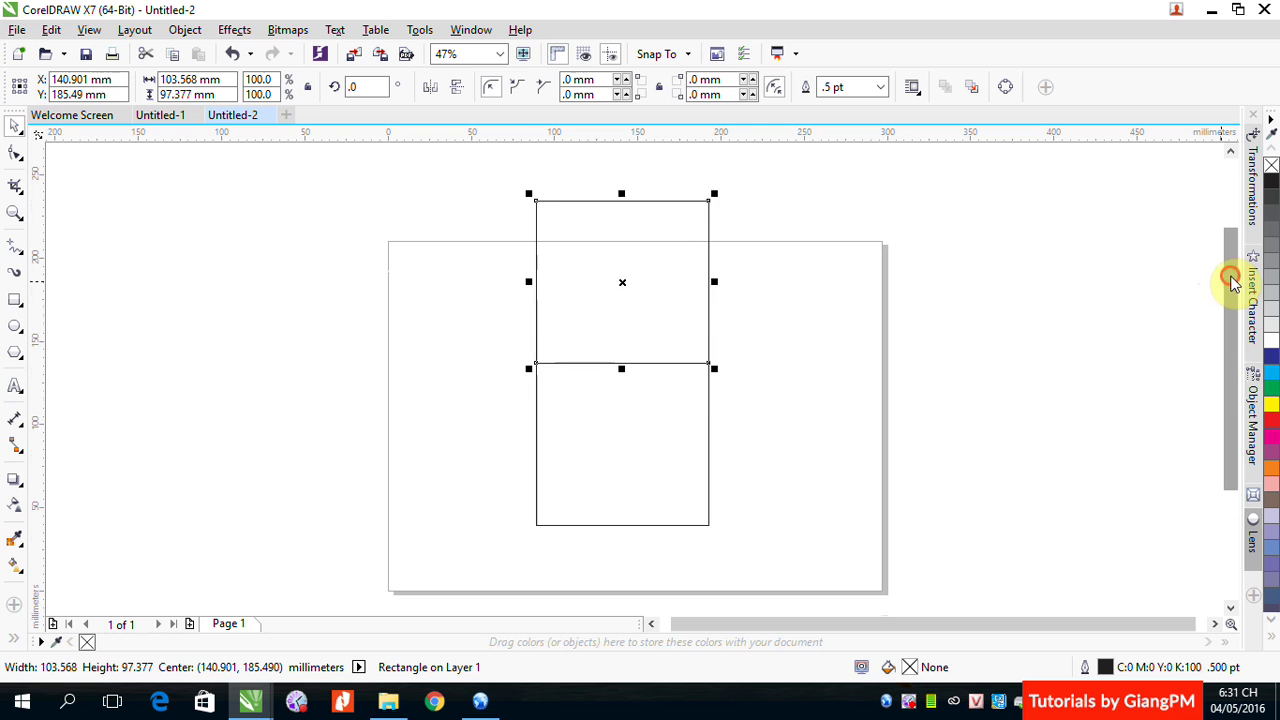
{"action": "left_click_drag", "start_coordinate": [1229, 277], "coordinate": [1229, 259]}
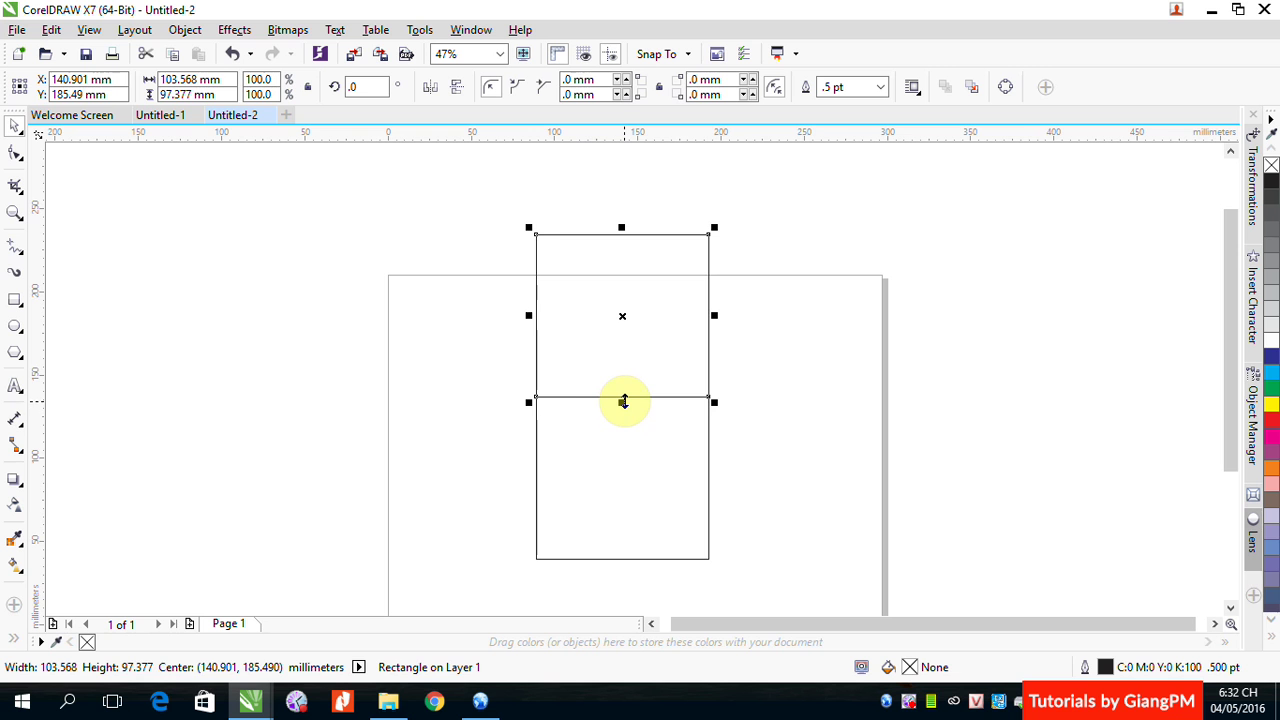
{"action": "left_click_drag", "start_coordinate": [622, 401], "coordinate": [623, 207]}
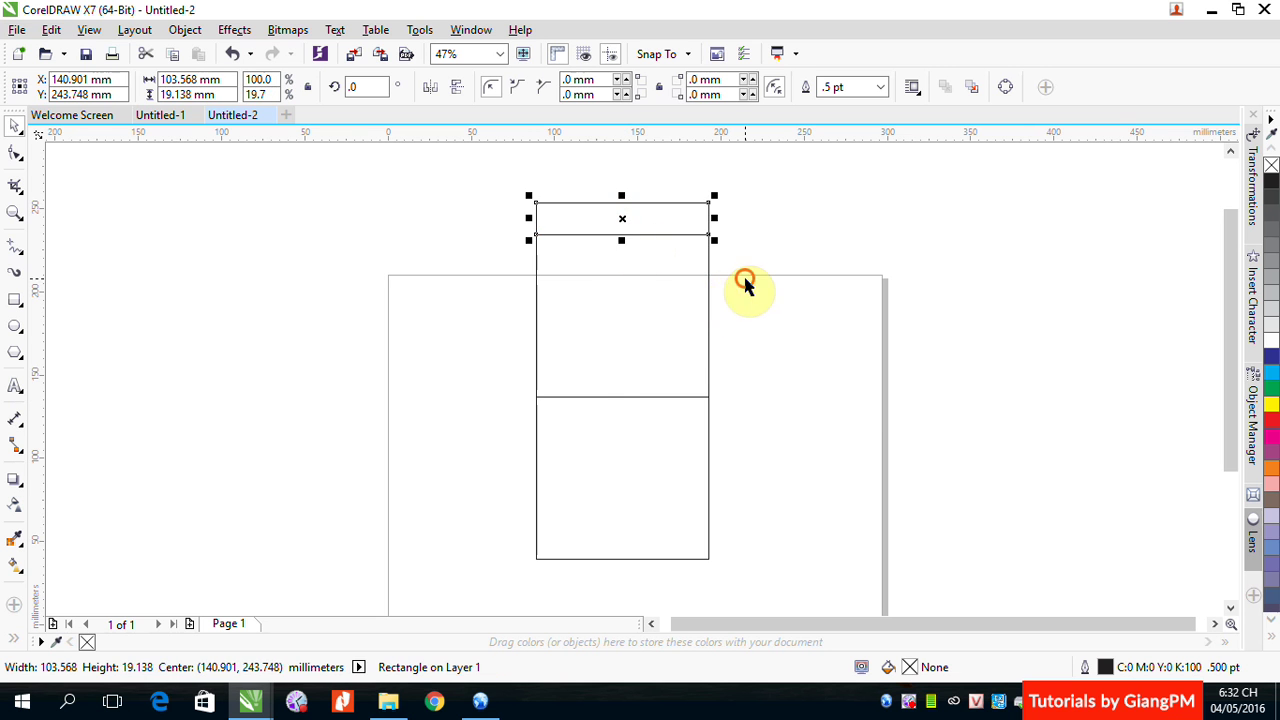
- Fill the two large stacked rectangles with white
{"action": "left_click", "coordinate": [677, 306]}
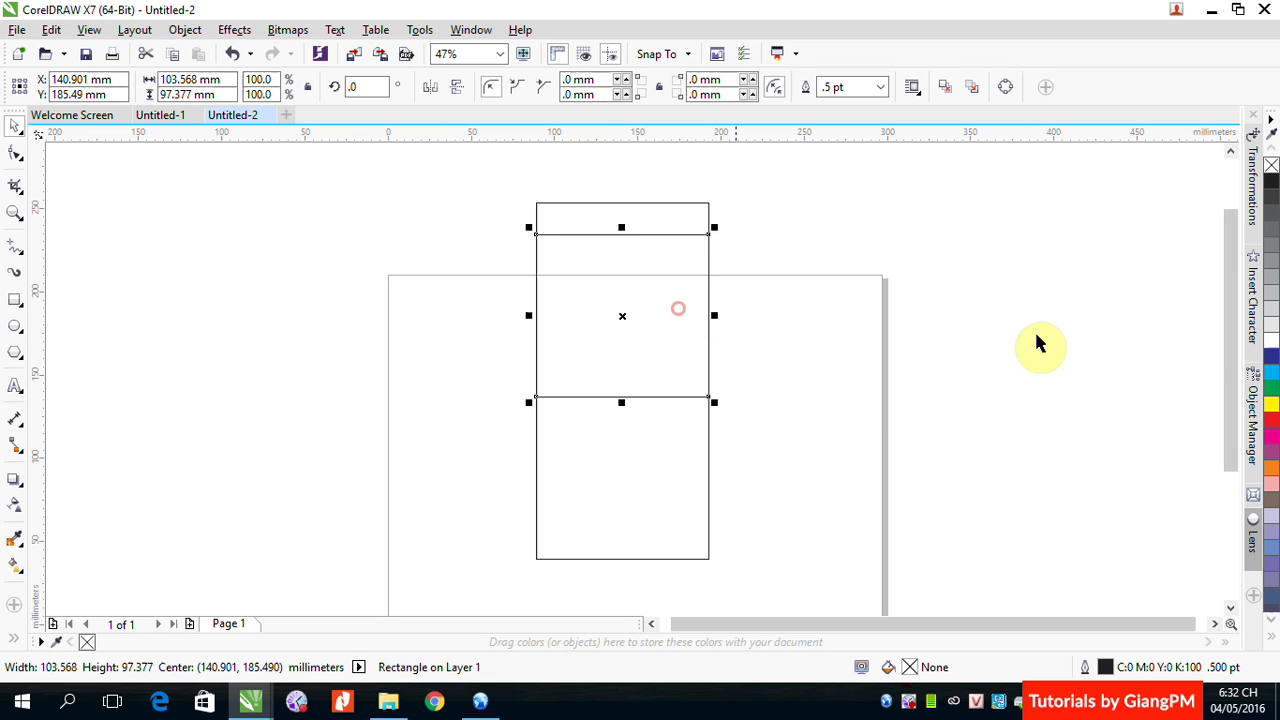
{"action": "left_click", "coordinate": [614, 470]}
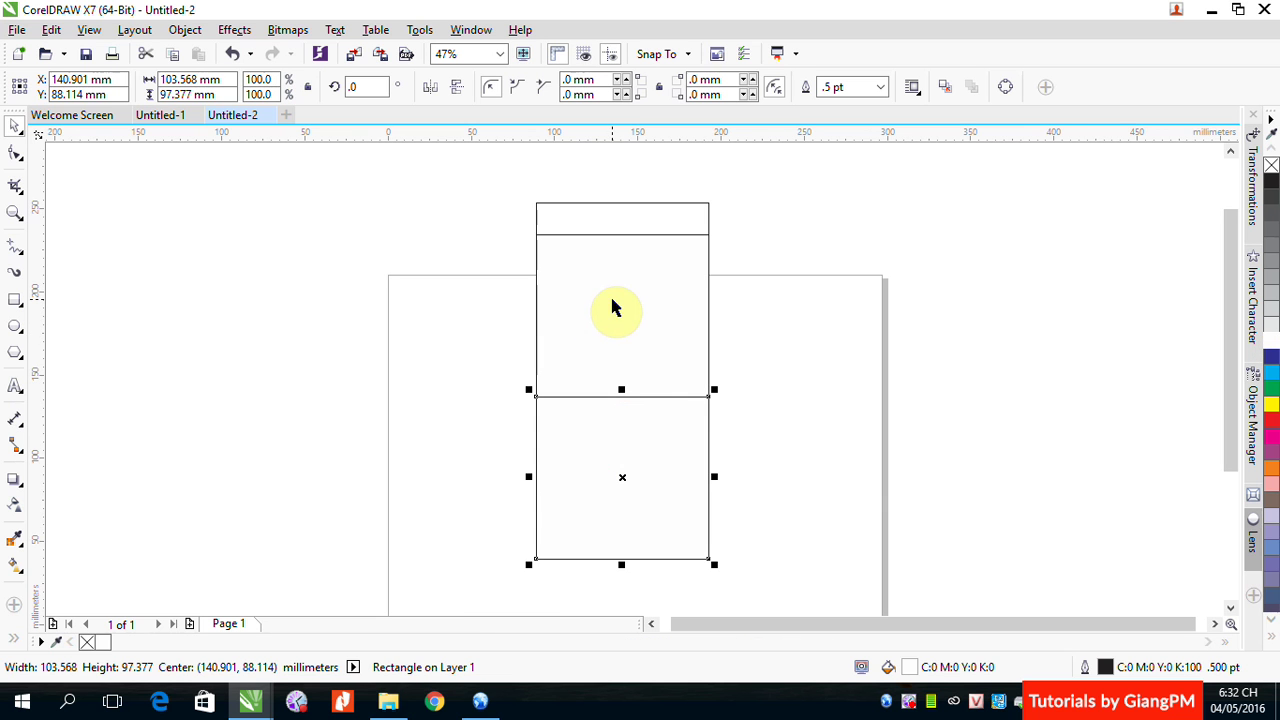
- Convert the narrow upper rectangle to curves and scale its two top nodes symmetrically inward, forming a trapezoid with a top edge about 89 mm wide
{"action": "left_click", "coordinate": [623, 238]}
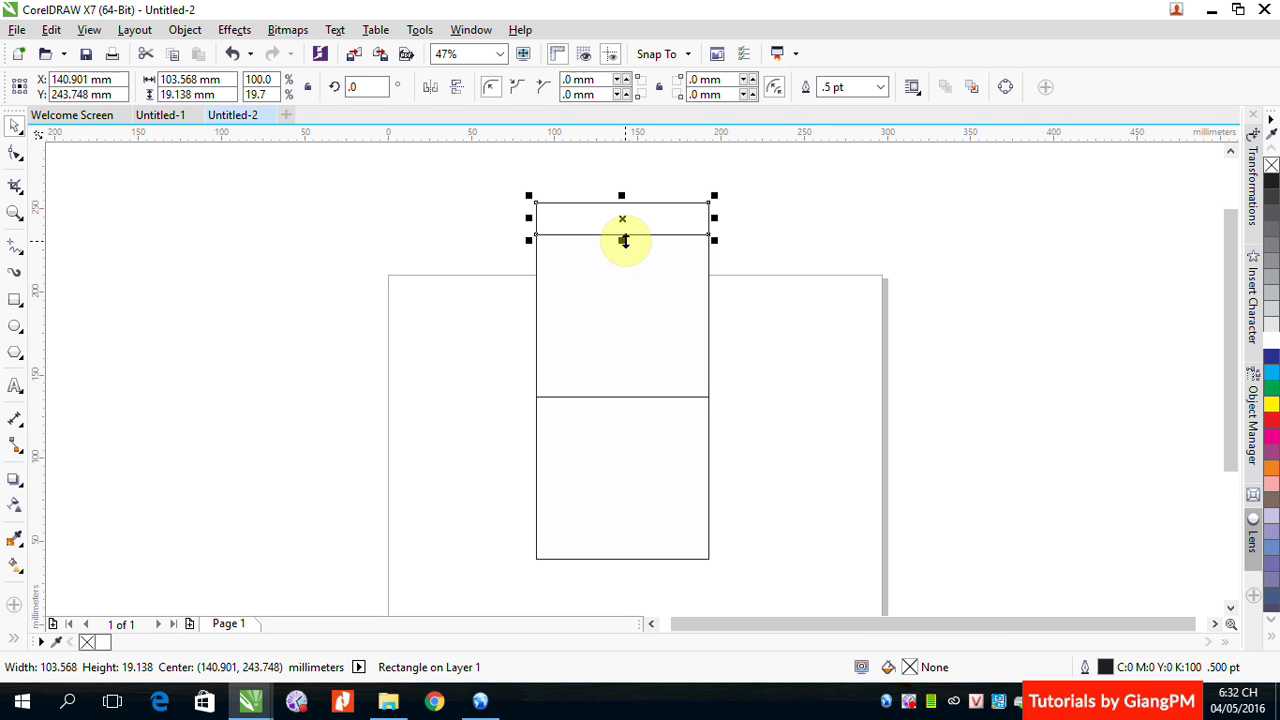
{"action": "key", "text": "ctrl+q"}
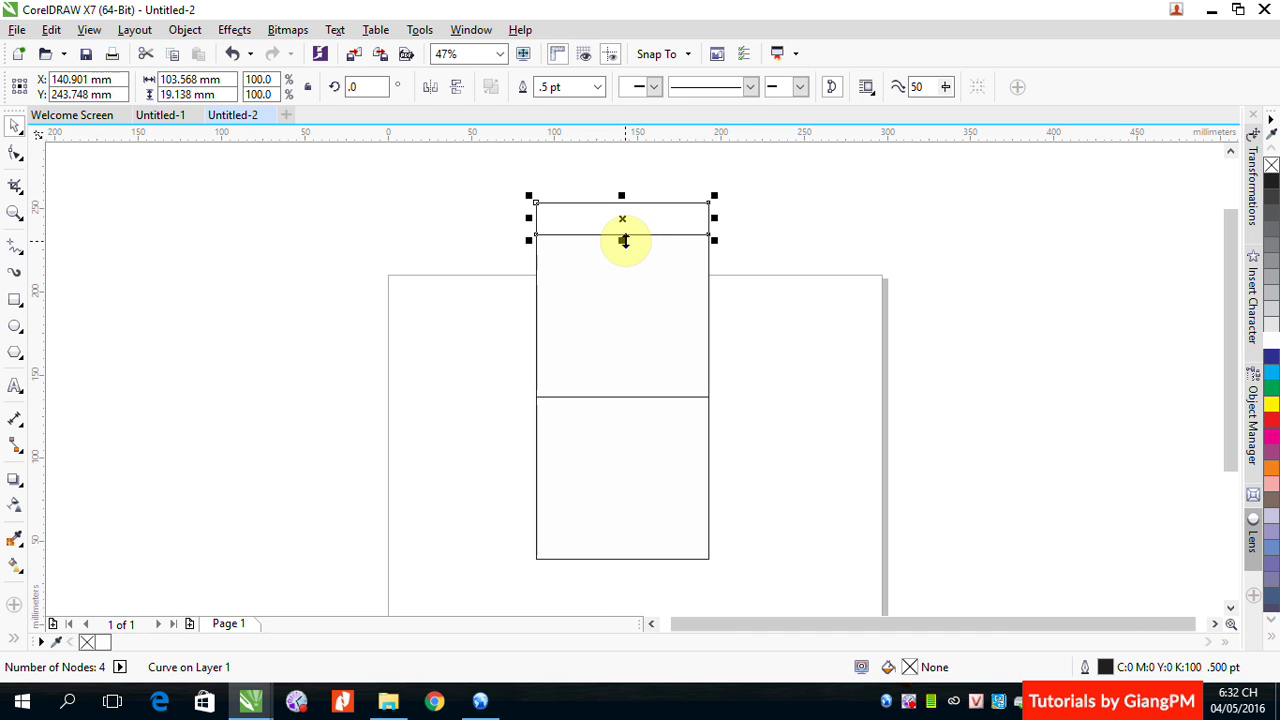
{"action": "left_click", "coordinate": [20, 162]}
{"action": "left_click_drag", "start_coordinate": [519, 181], "coordinate": [725, 212]}
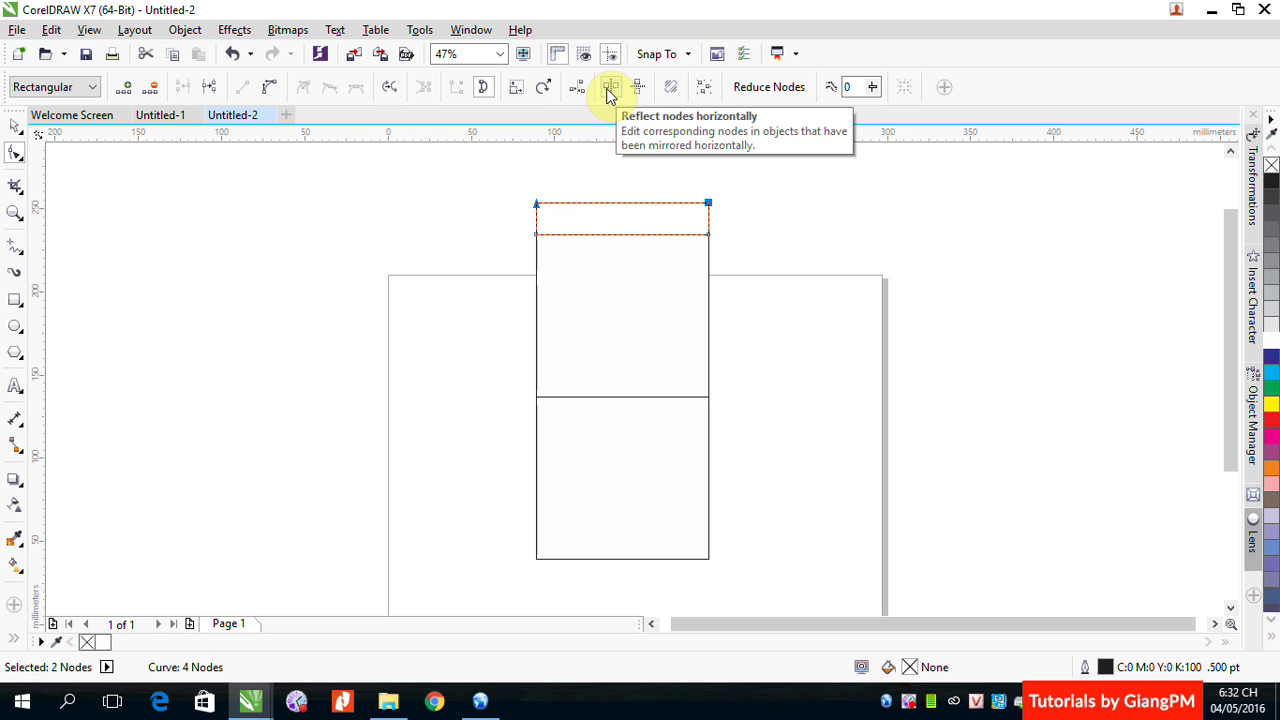
{"action": "left_click", "coordinate": [513, 94]}
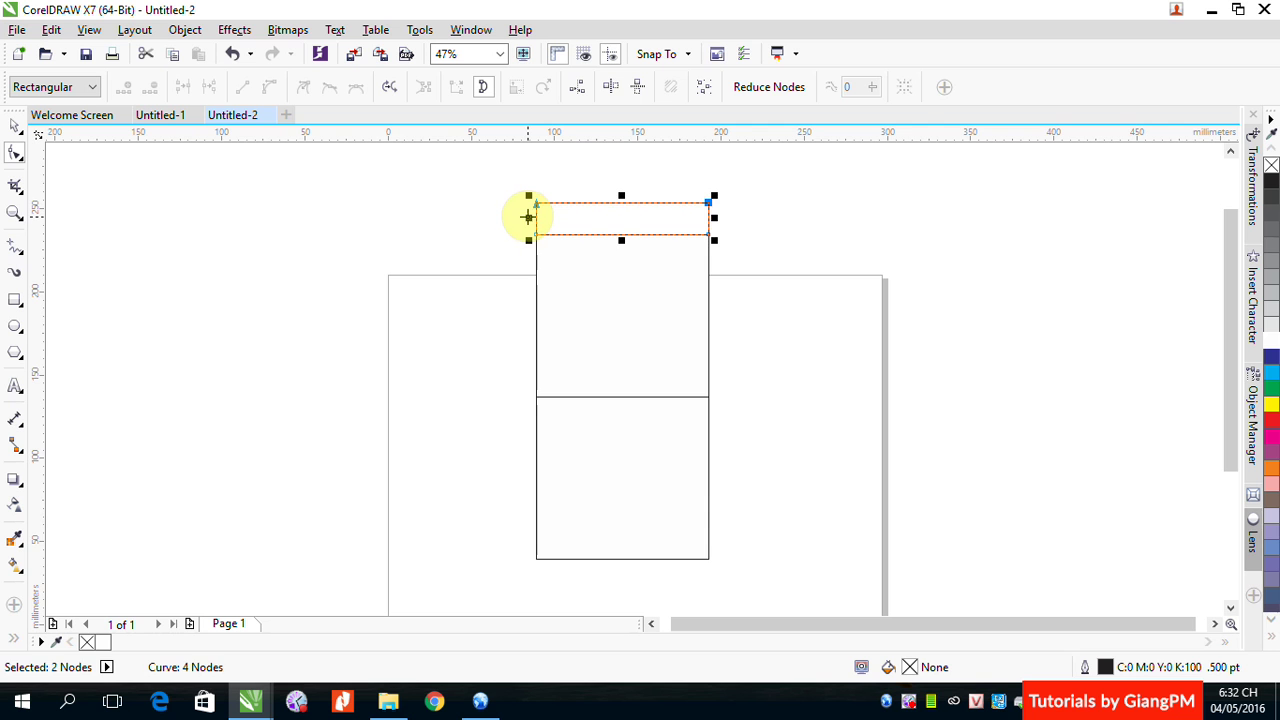
{"action": "left_click_drag", "start_coordinate": [528, 217], "coordinate": [541, 218]}
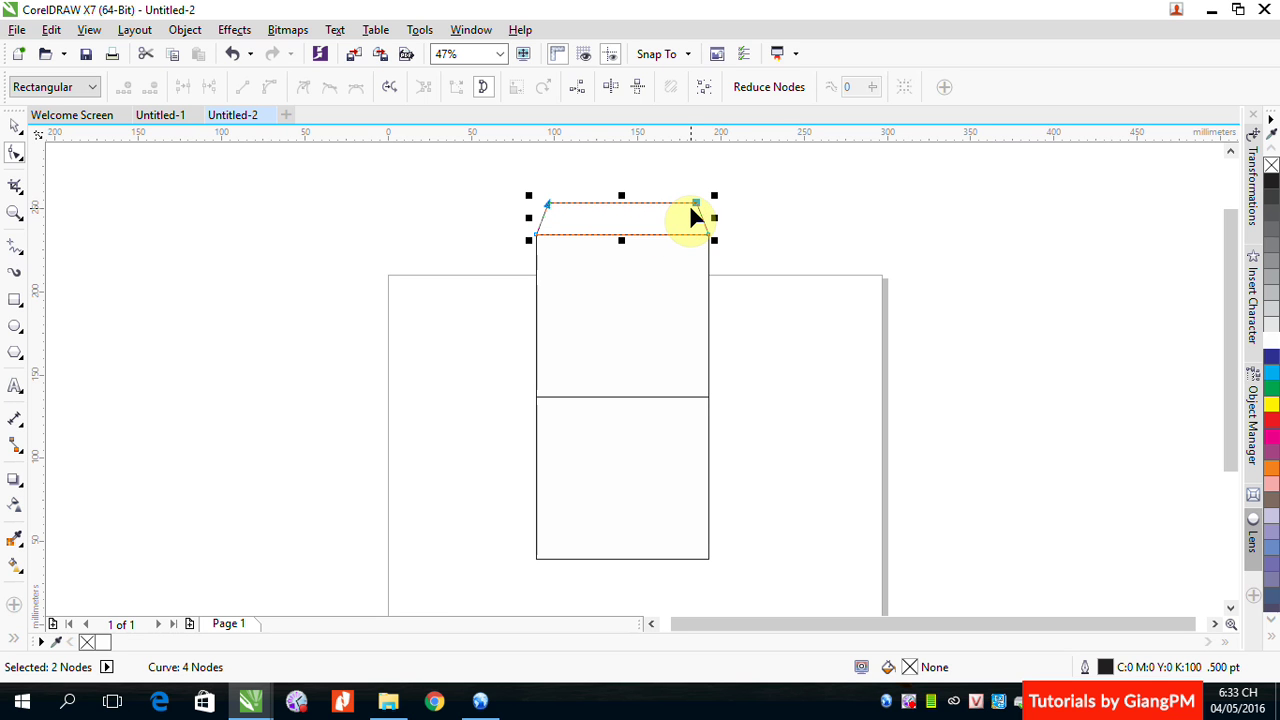
{"action": "left_click", "coordinate": [15, 125]}
{"action": "left_click", "coordinate": [270, 268]}
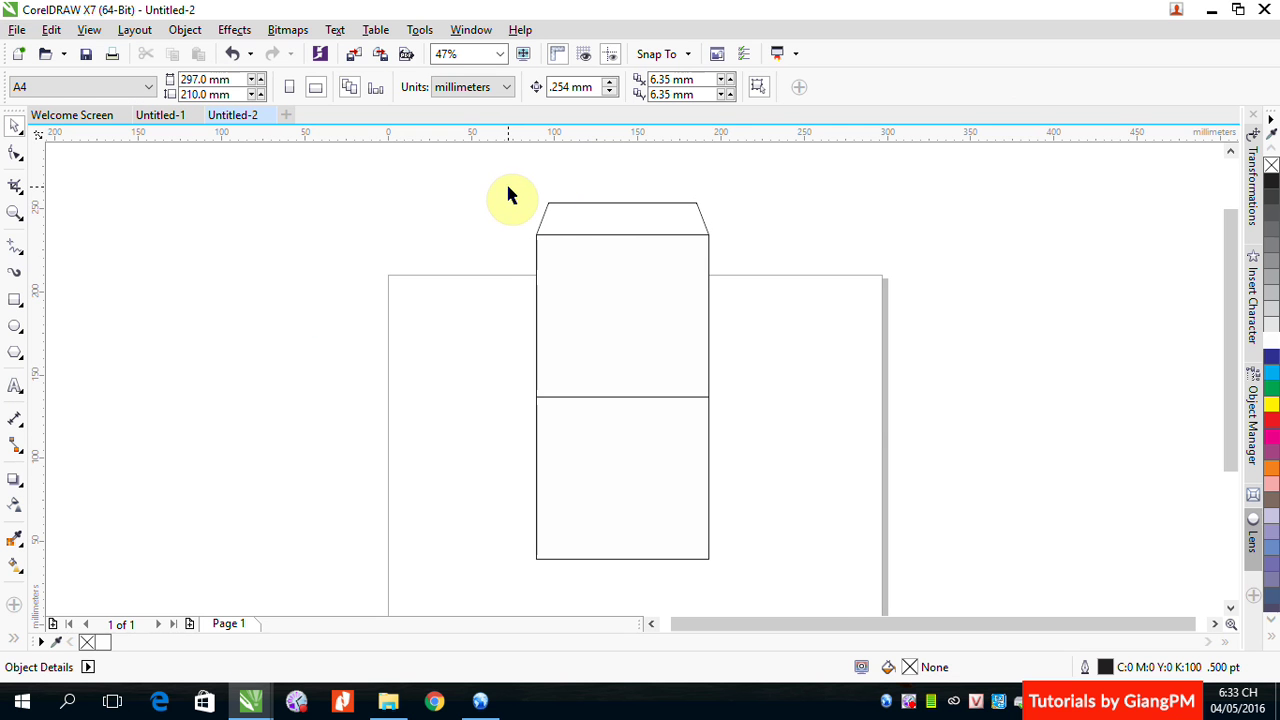
- Add a Parallel Dimension along the trapezoid's top edge, placing the dimension line above it
{"action": "key", "text": "z"}
{"action": "left_click_drag", "start_coordinate": [514, 189], "coordinate": [755, 304]}
{"action": "key", "text": "space"}
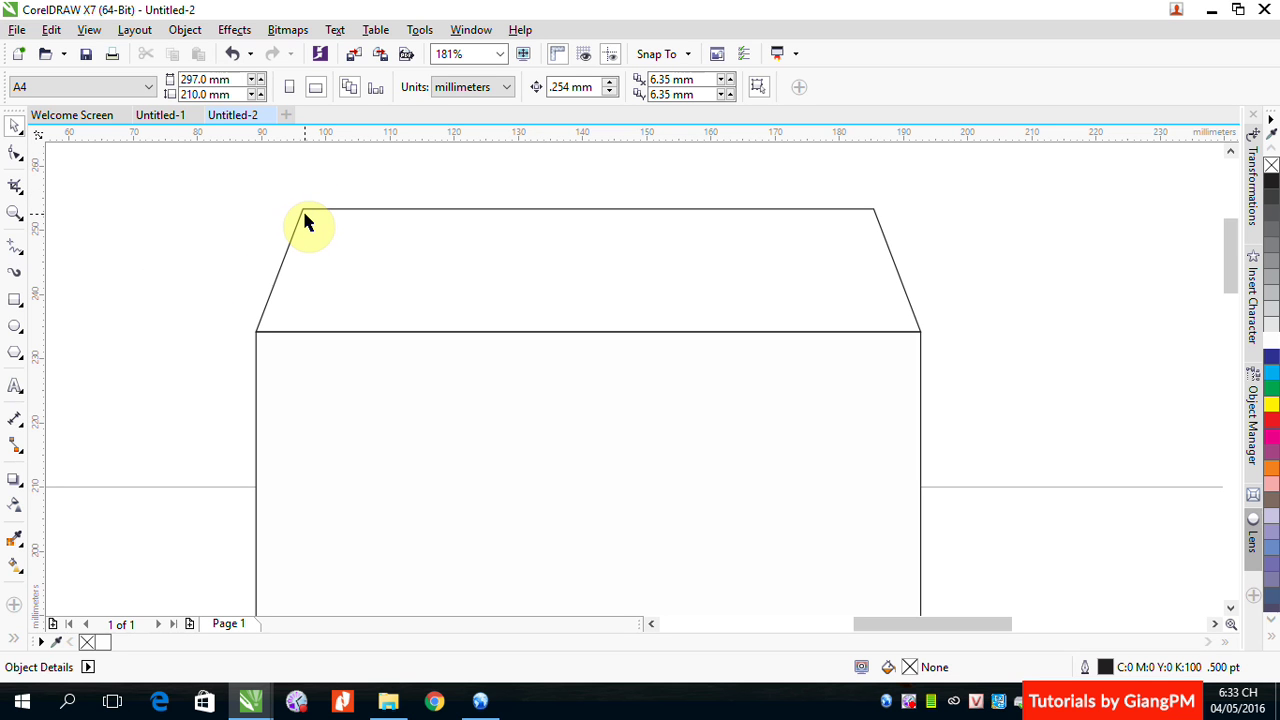
{"action": "left_click", "coordinate": [15, 420]}
{"action": "left_click", "coordinate": [63, 397]}
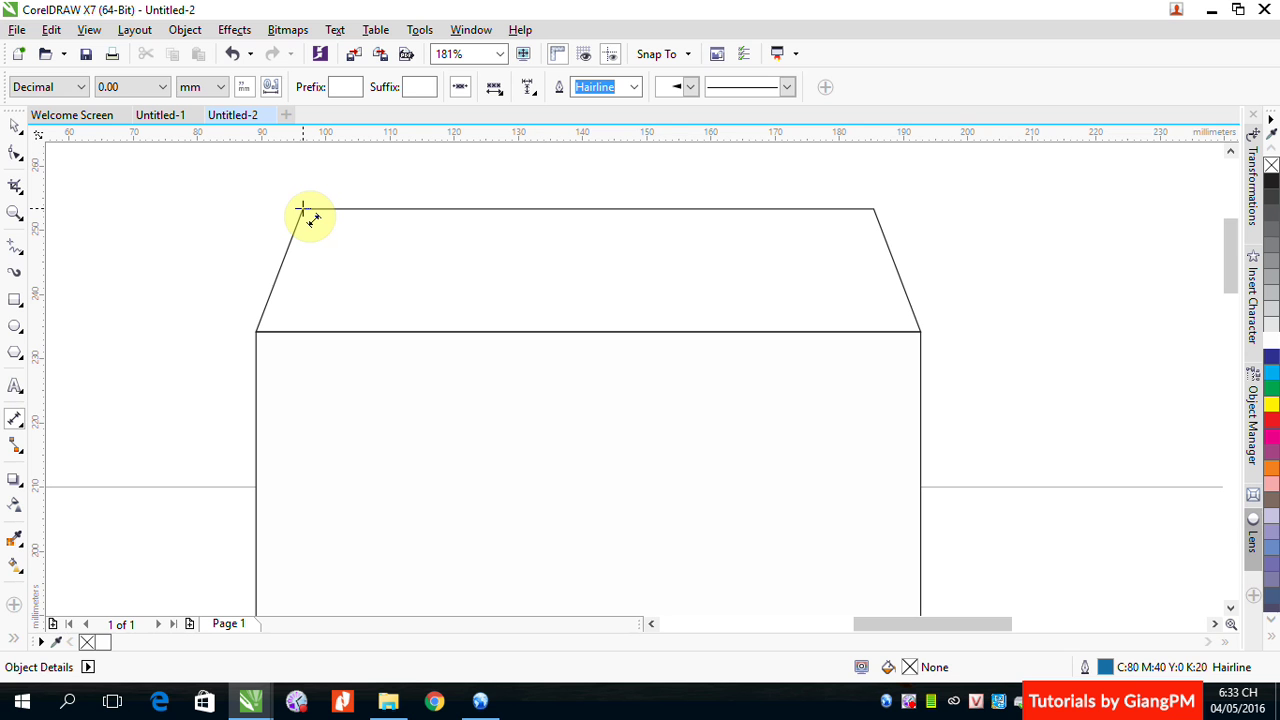
{"action": "left_click_drag", "start_coordinate": [302, 208], "coordinate": [874, 214]}
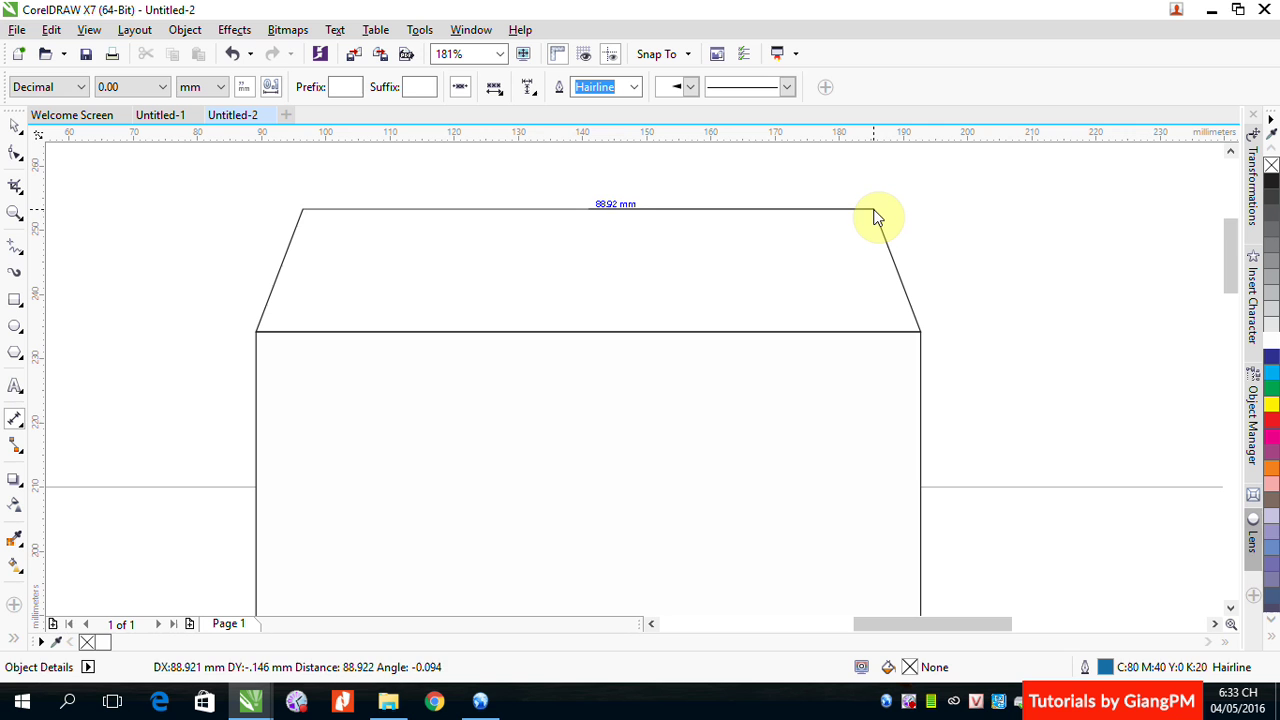
{"action": "left_click", "coordinate": [585, 150]}
- Add a Parallel Dimension across the trapezoid's base from corner to corner, placing its line above the top-edge dimension
{"action": "scroll", "coordinate": [971, 263], "scroll_direction": "up", "scroll_amount": 2}
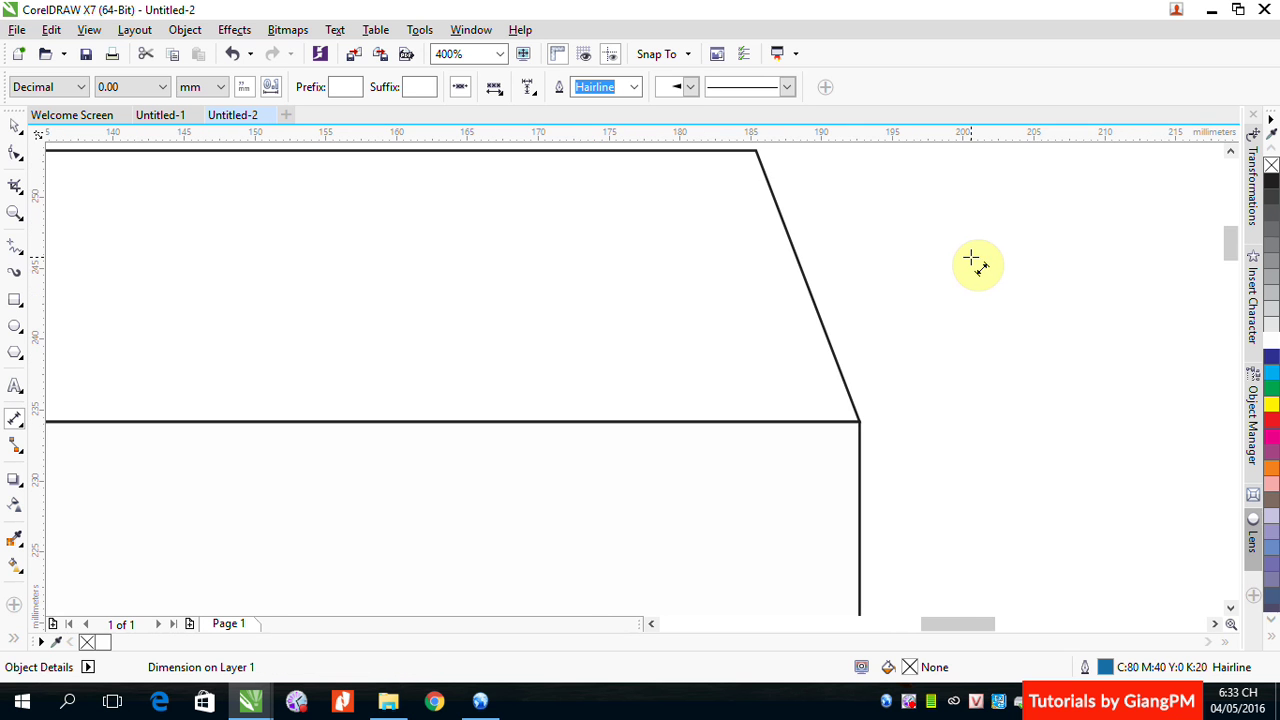
{"action": "scroll", "coordinate": [971, 263], "scroll_direction": "down", "scroll_amount": 5}
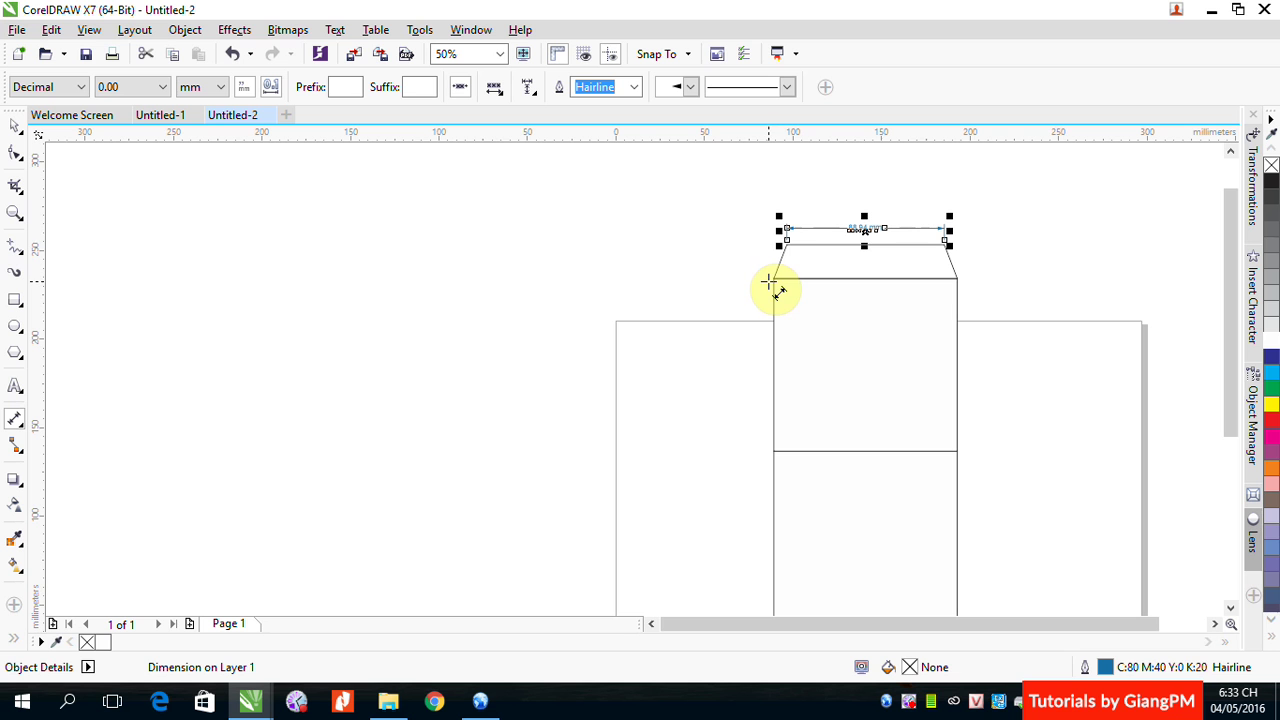
{"action": "key", "text": "F2"}
{"action": "left_click_drag", "start_coordinate": [737, 194], "coordinate": [1005, 306]}
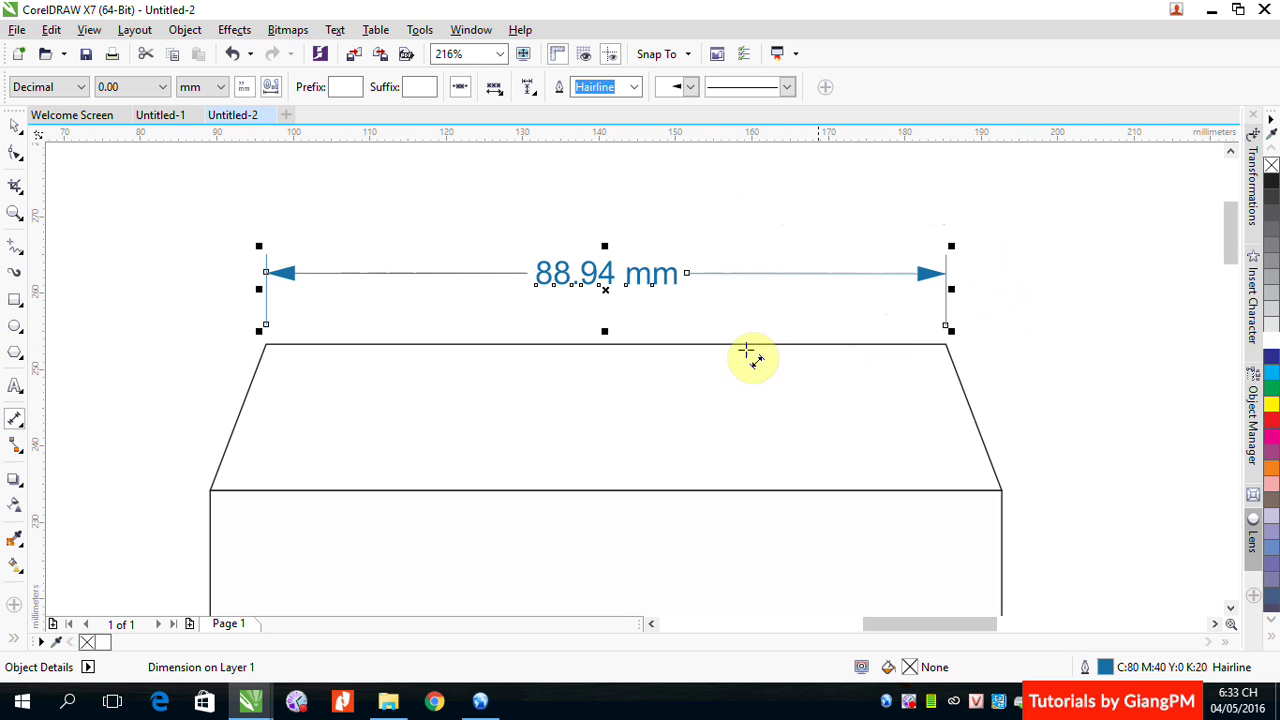
{"action": "left_click", "coordinate": [210, 490]}
{"action": "left_click_drag", "start_coordinate": [210, 490], "coordinate": [1002, 491]}
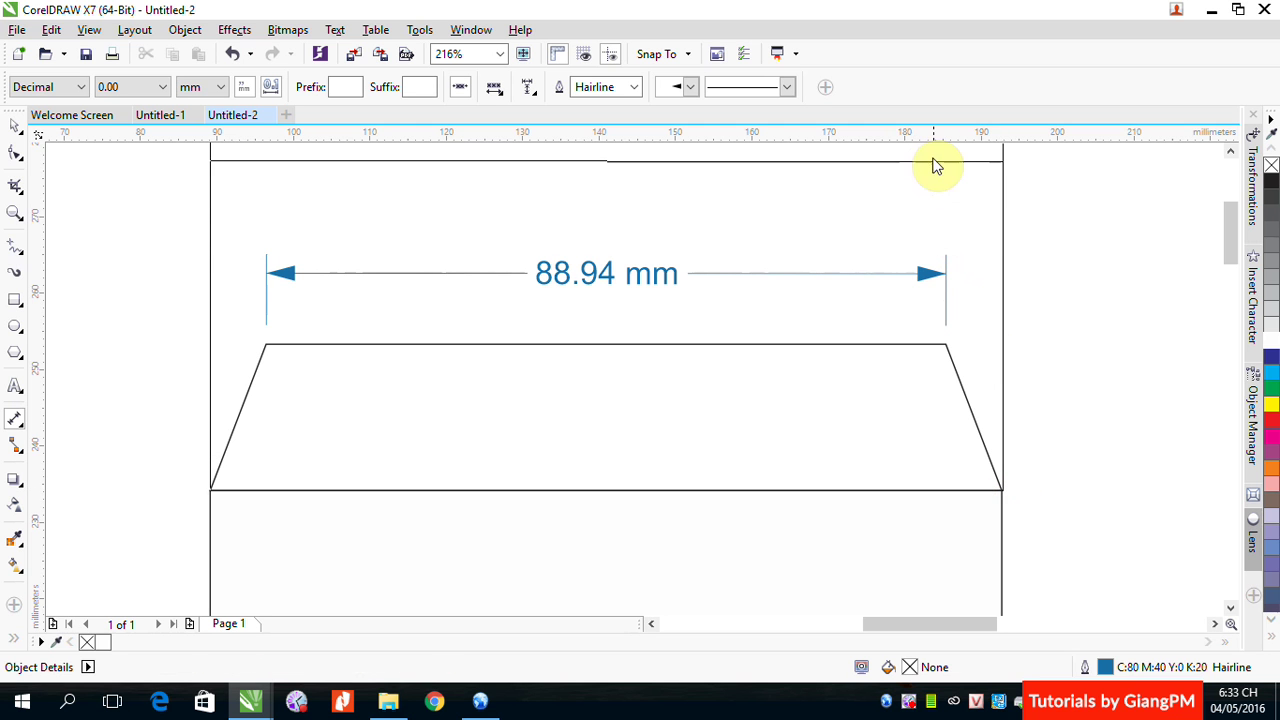
{"action": "left_click", "coordinate": [601, 158]}
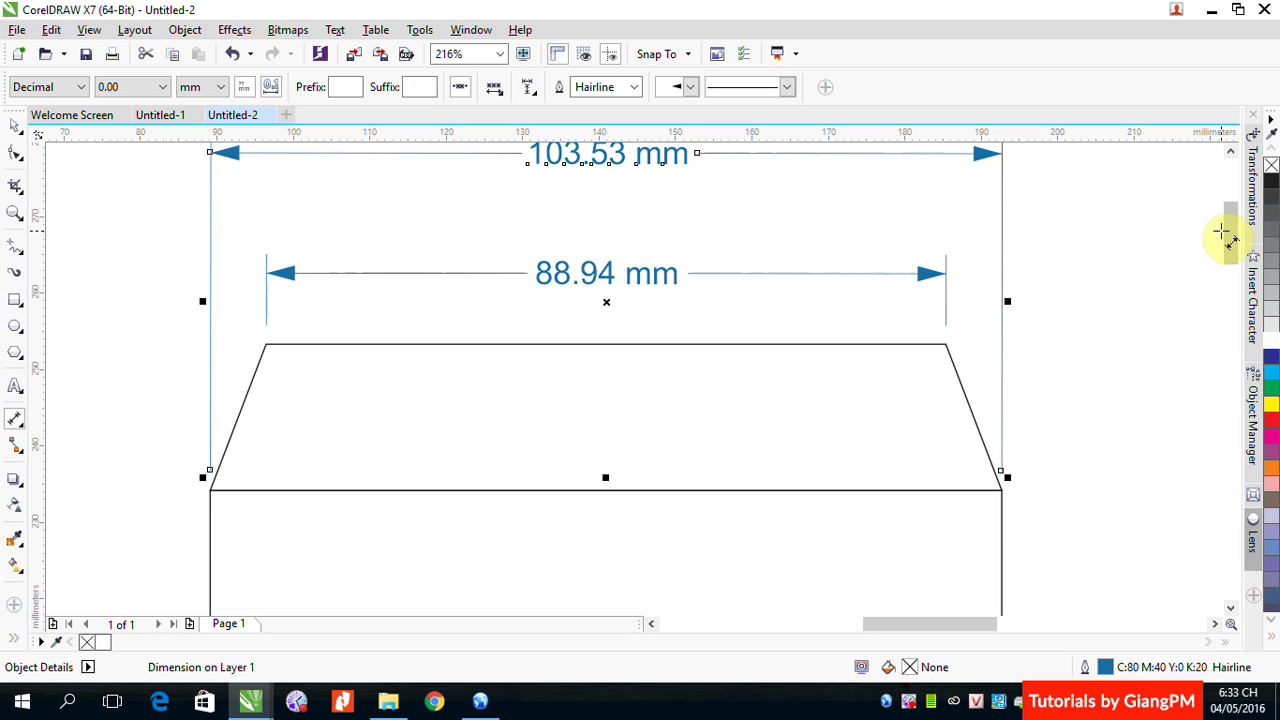
{"action": "left_click_drag", "start_coordinate": [1233, 238], "coordinate": [1233, 231]}
{"action": "left_click", "coordinate": [14, 128]}
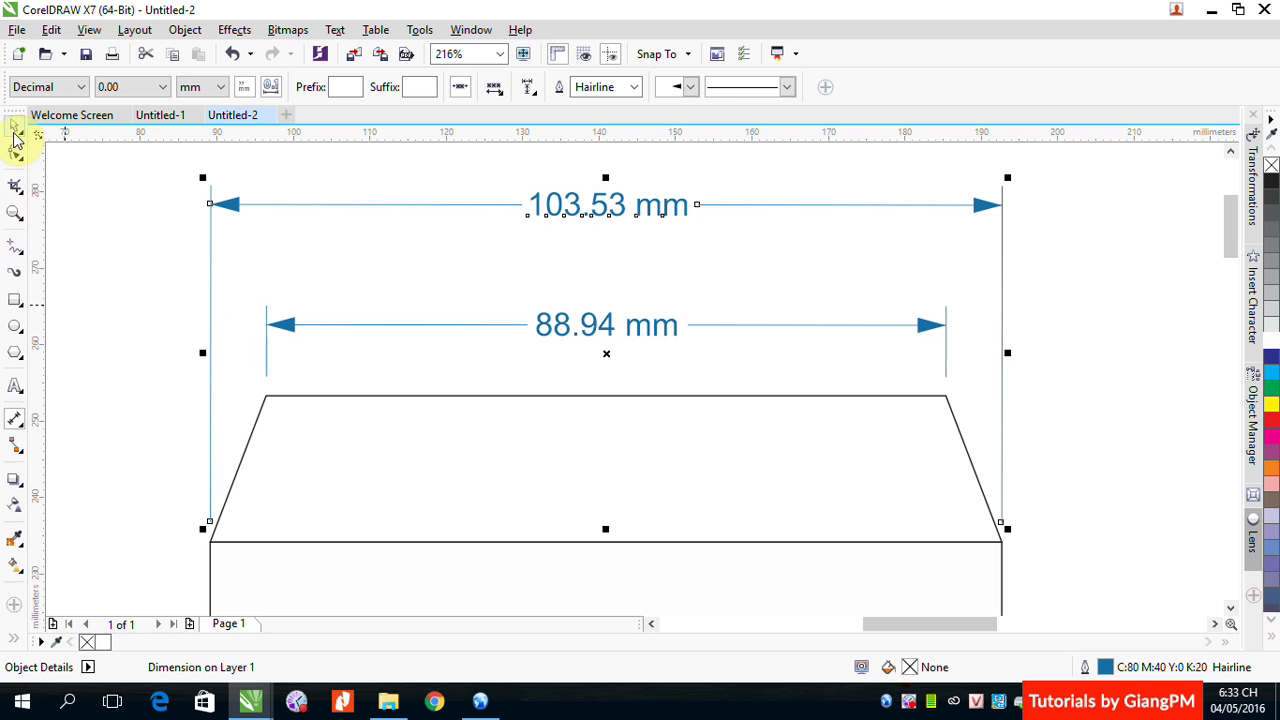
{"action": "left_click", "coordinate": [1092, 312]}
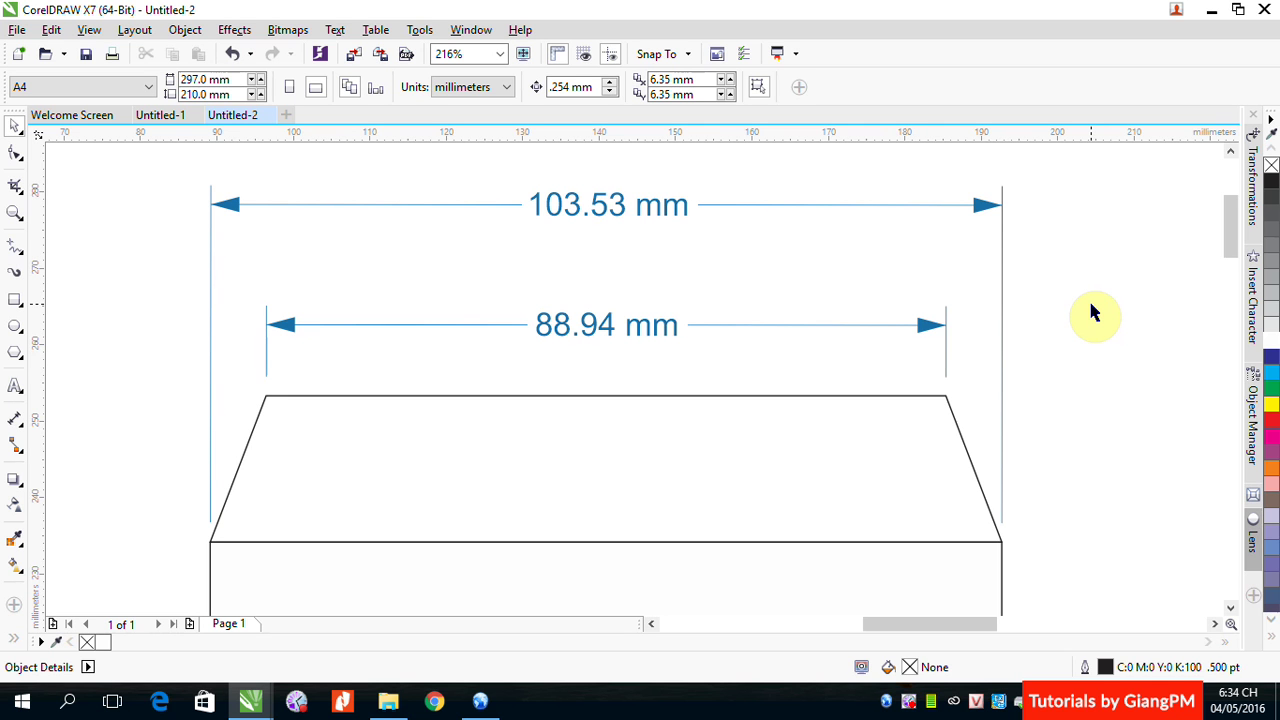
- Select the trapezoid and compare its overall object width with the two dimensions
{"action": "left_click", "coordinate": [957, 429]}
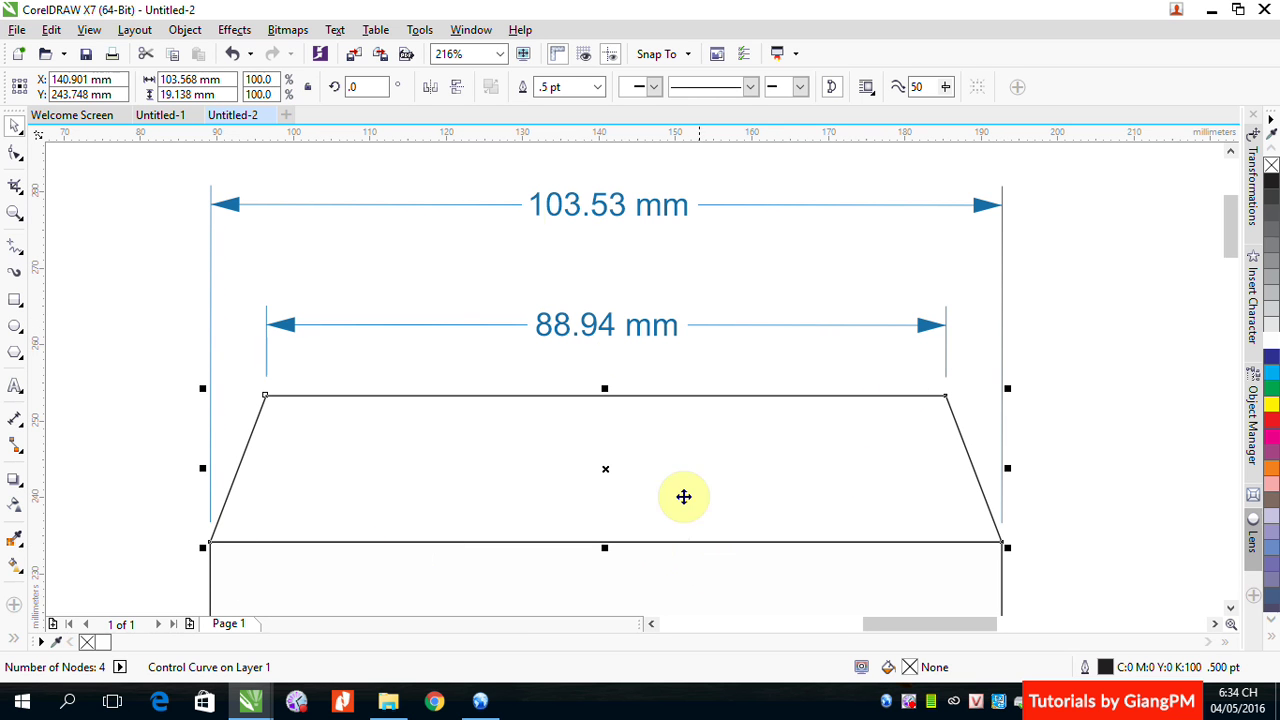
{"action": "left_click", "coordinate": [183, 80]}
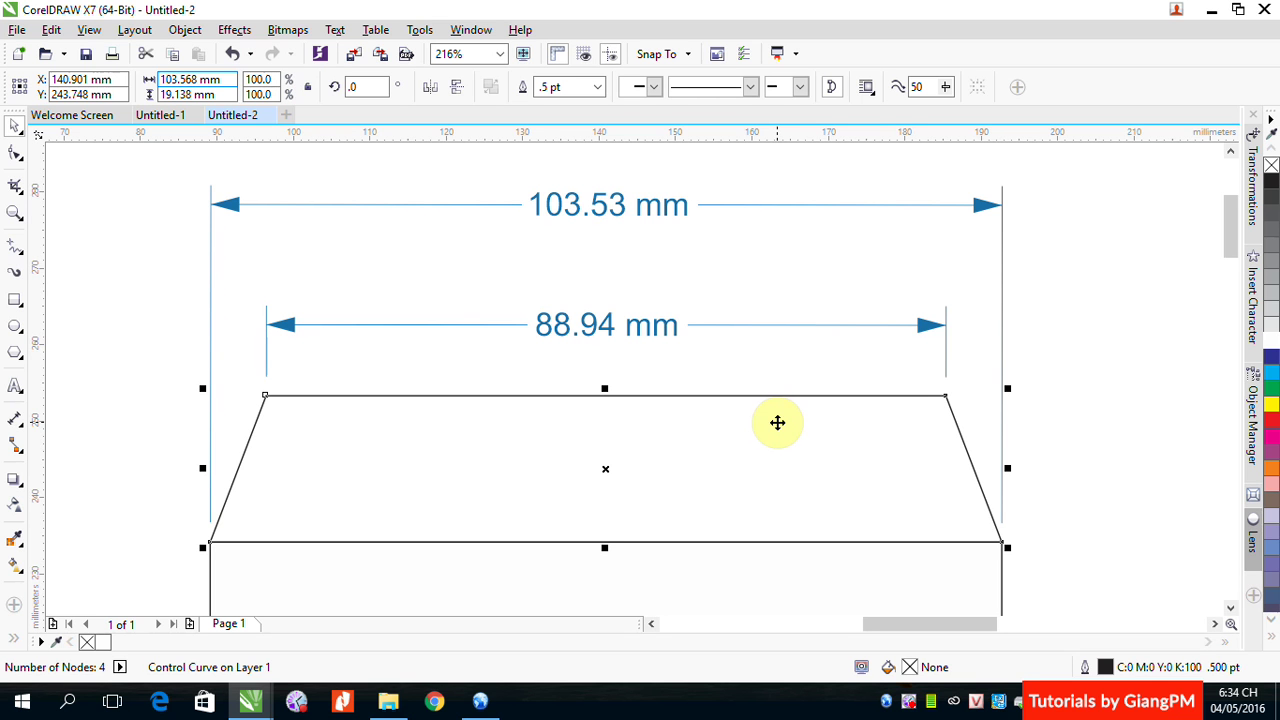
{"action": "left_click", "coordinate": [16, 421]}
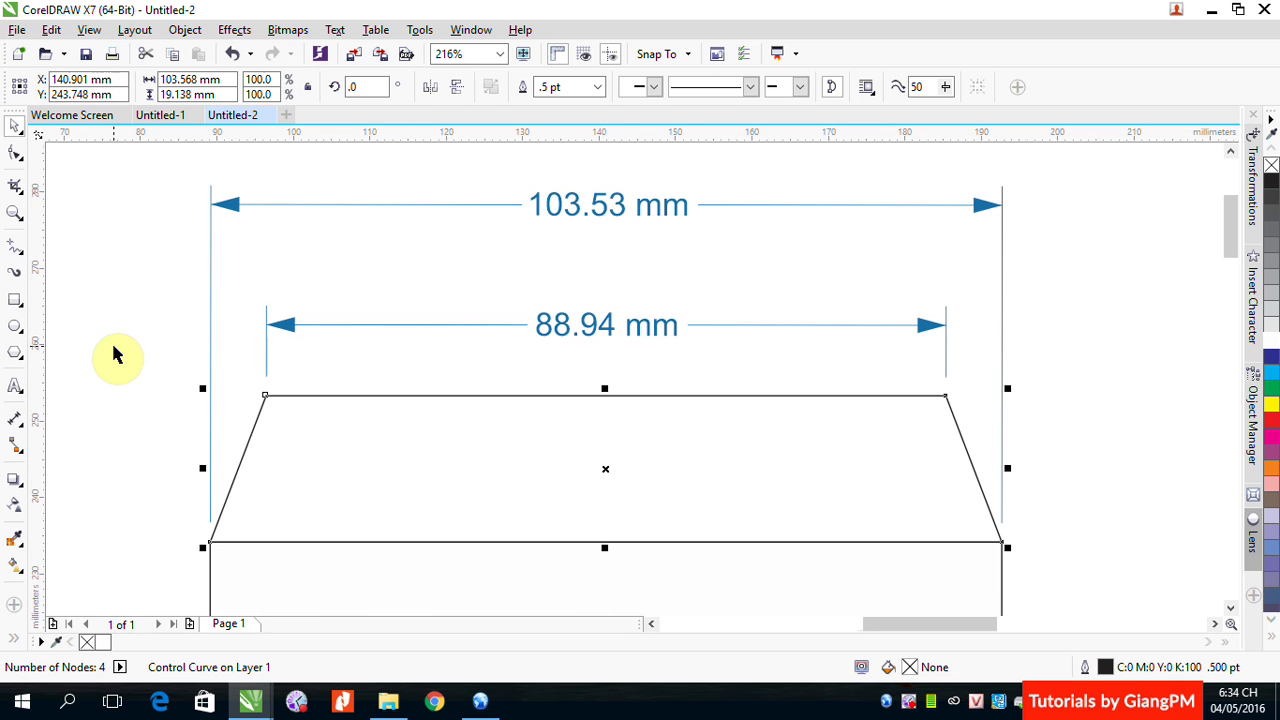
- Dimension the lower large rectangle's height with the Horizontal or Vertical Dimension tool, placing the line to the left of the rectangle
{"action": "scroll", "coordinate": [114, 354], "scroll_direction": "down", "scroll_amount": 4}
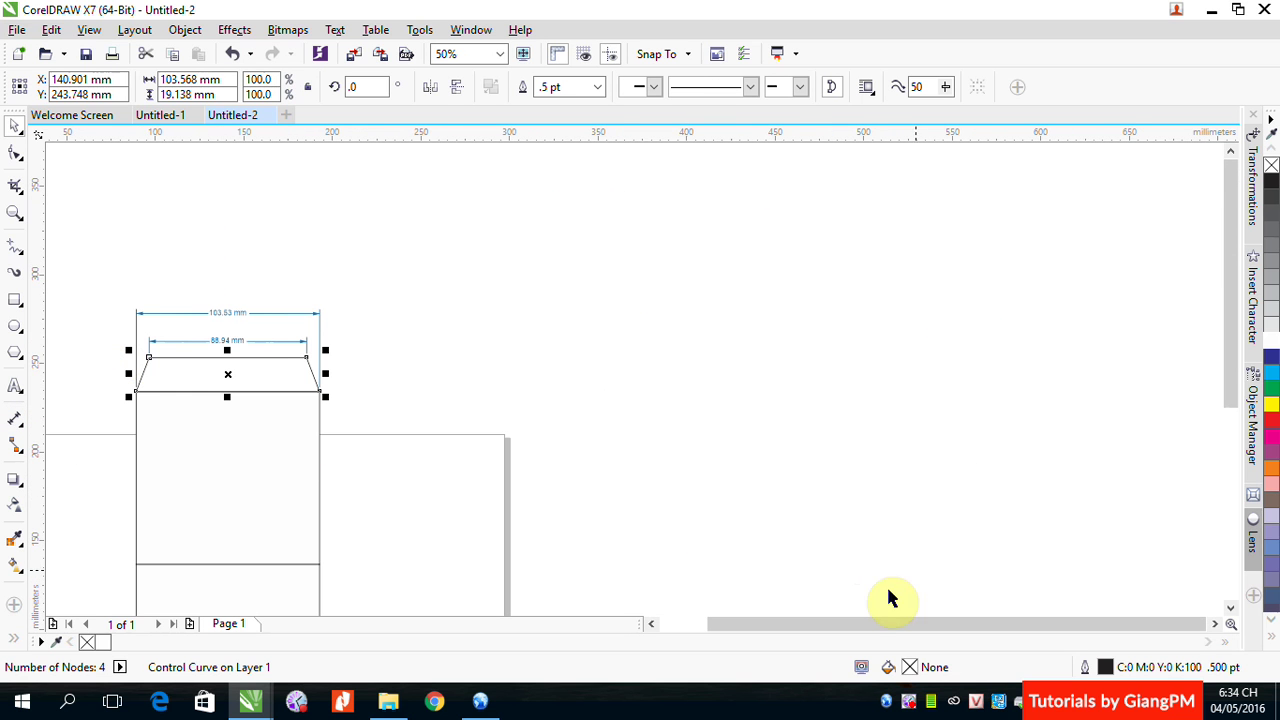
{"action": "left_click_drag", "start_coordinate": [774, 623], "coordinate": [725, 636]}
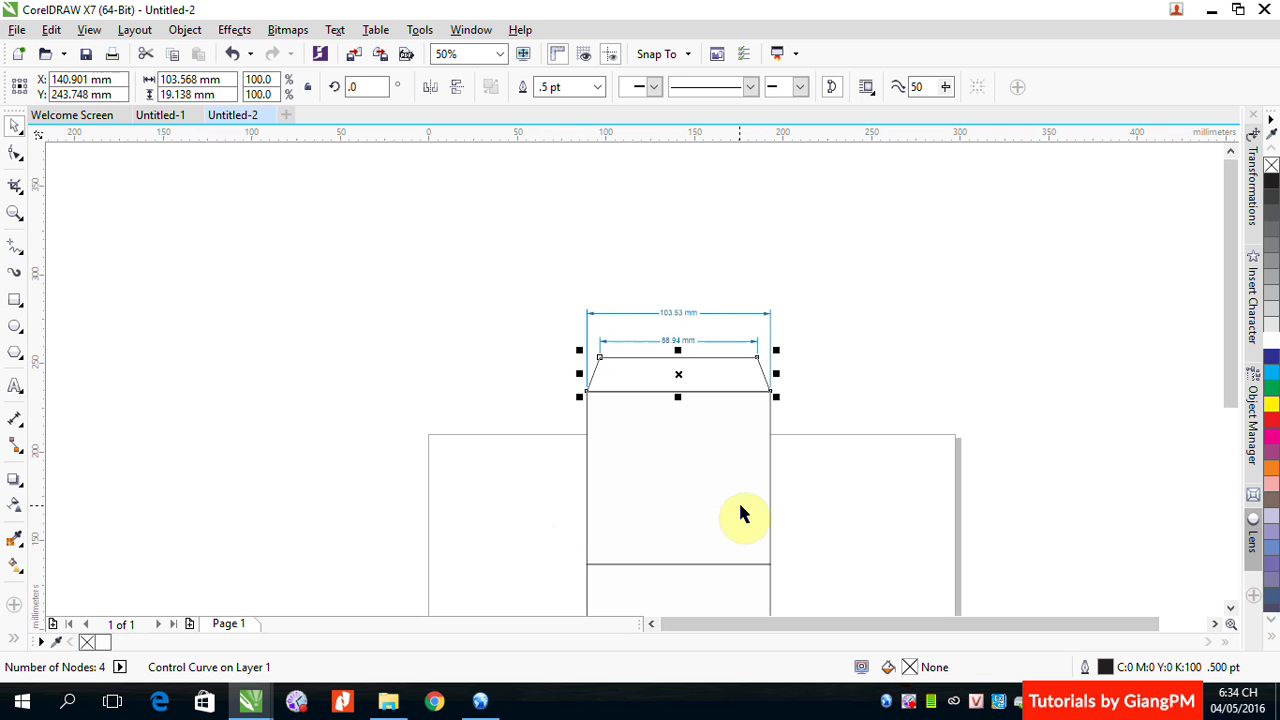
{"action": "left_click_drag", "start_coordinate": [1225, 366], "coordinate": [1229, 418]}
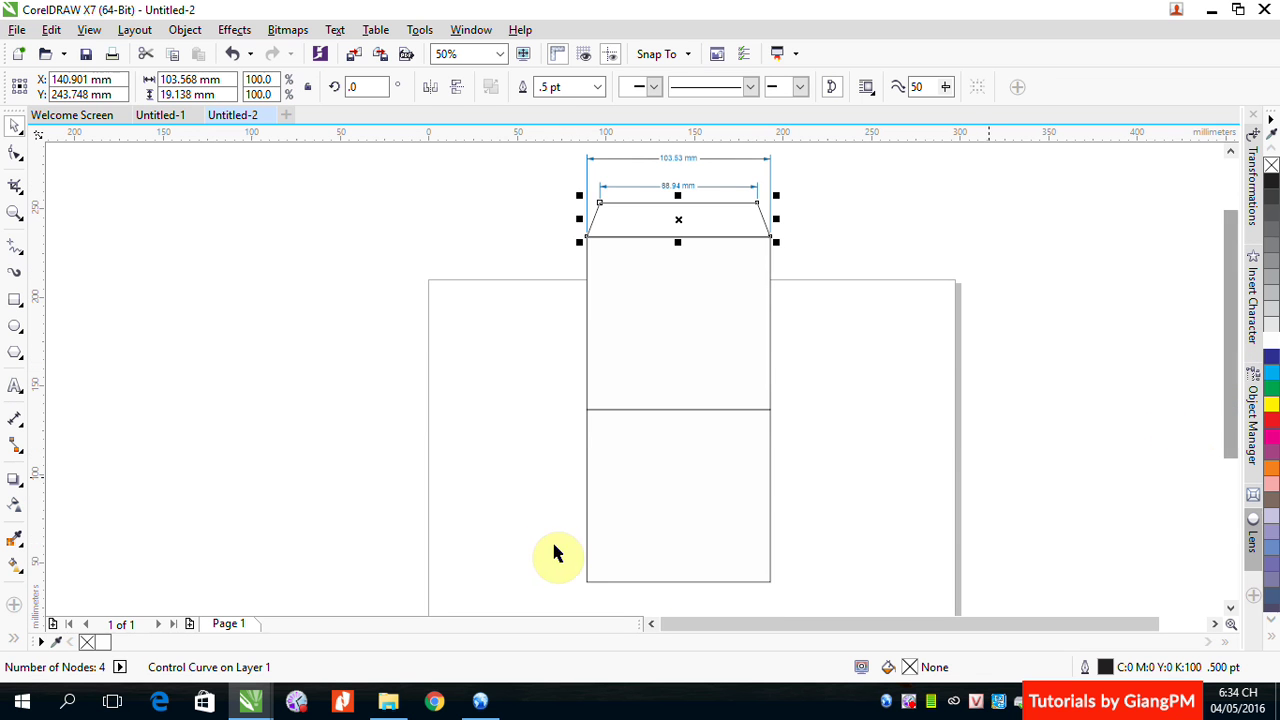
{"action": "left_click", "coordinate": [643, 486]}
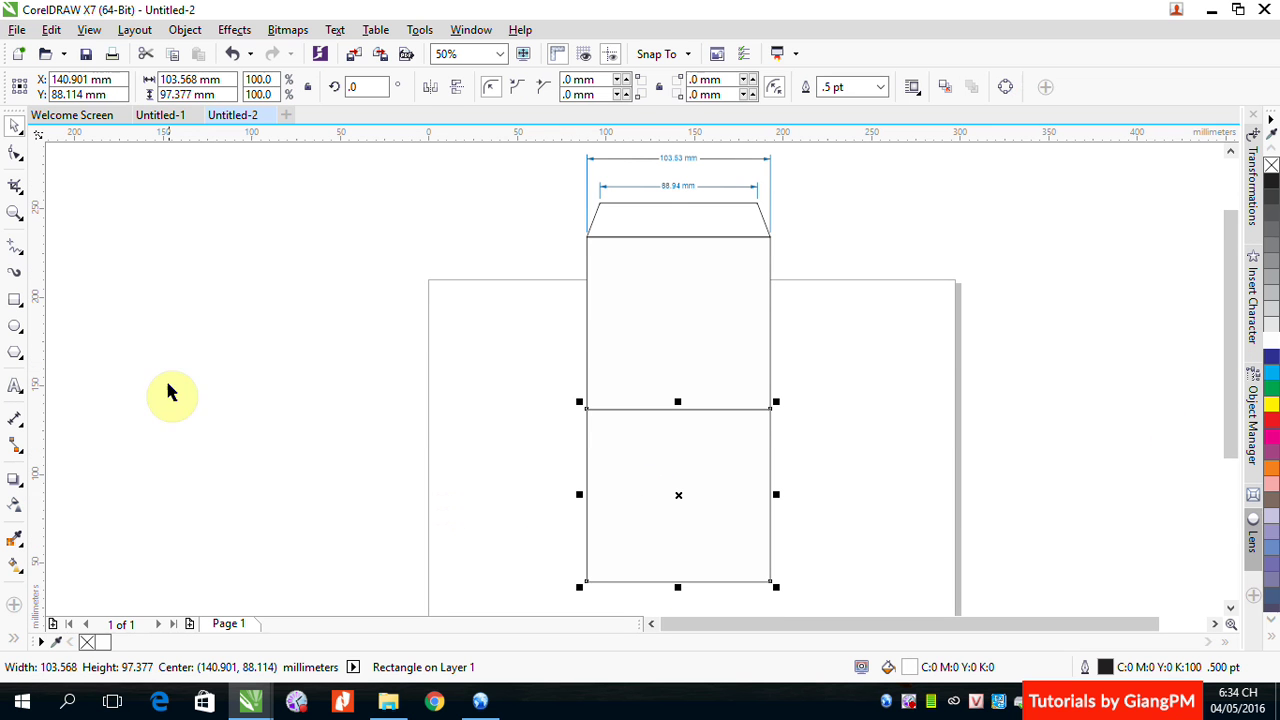
{"action": "left_click", "coordinate": [16, 418]}
{"action": "left_click", "coordinate": [80, 447]}
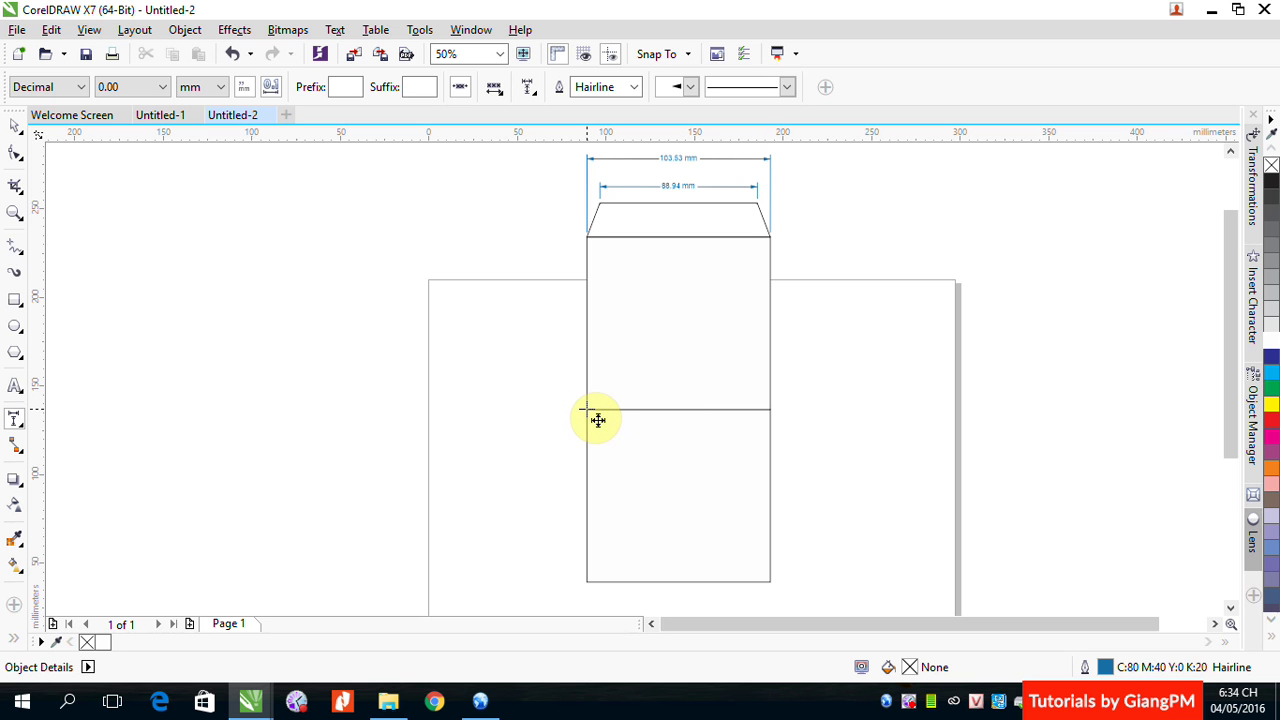
{"action": "left_click_drag", "start_coordinate": [590, 413], "coordinate": [586, 588]}
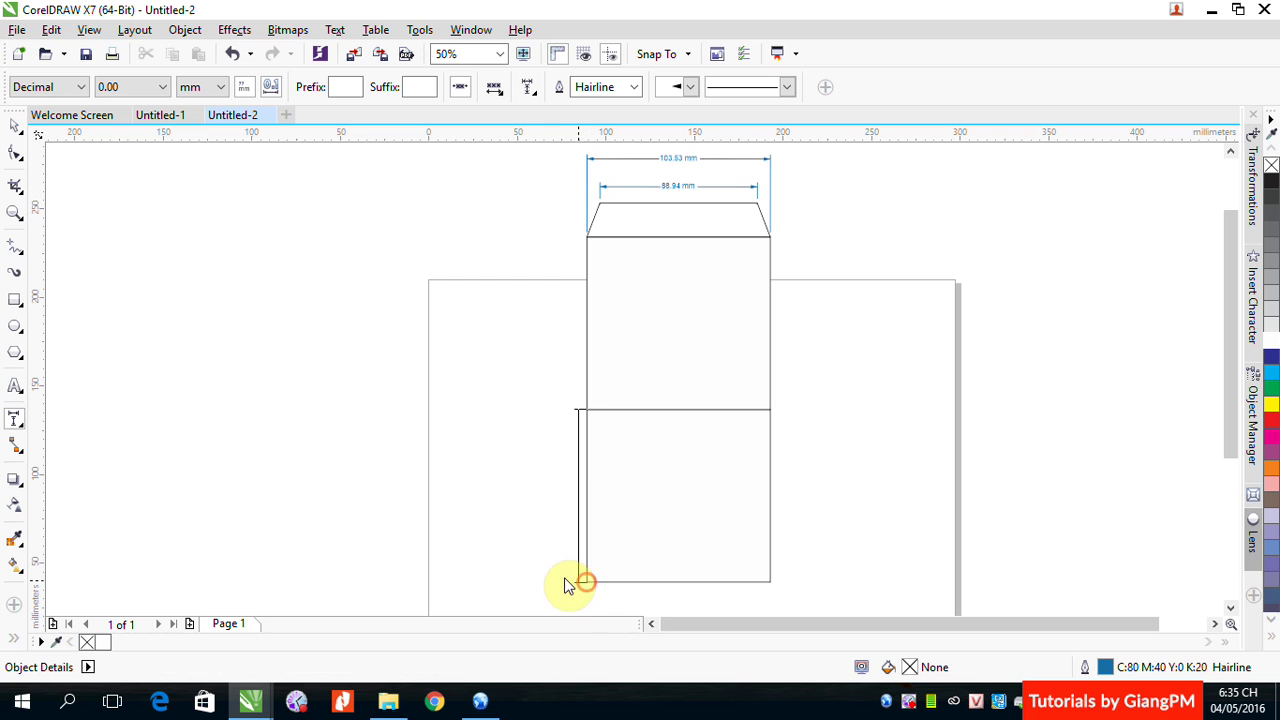
{"action": "left_click", "coordinate": [537, 497]}
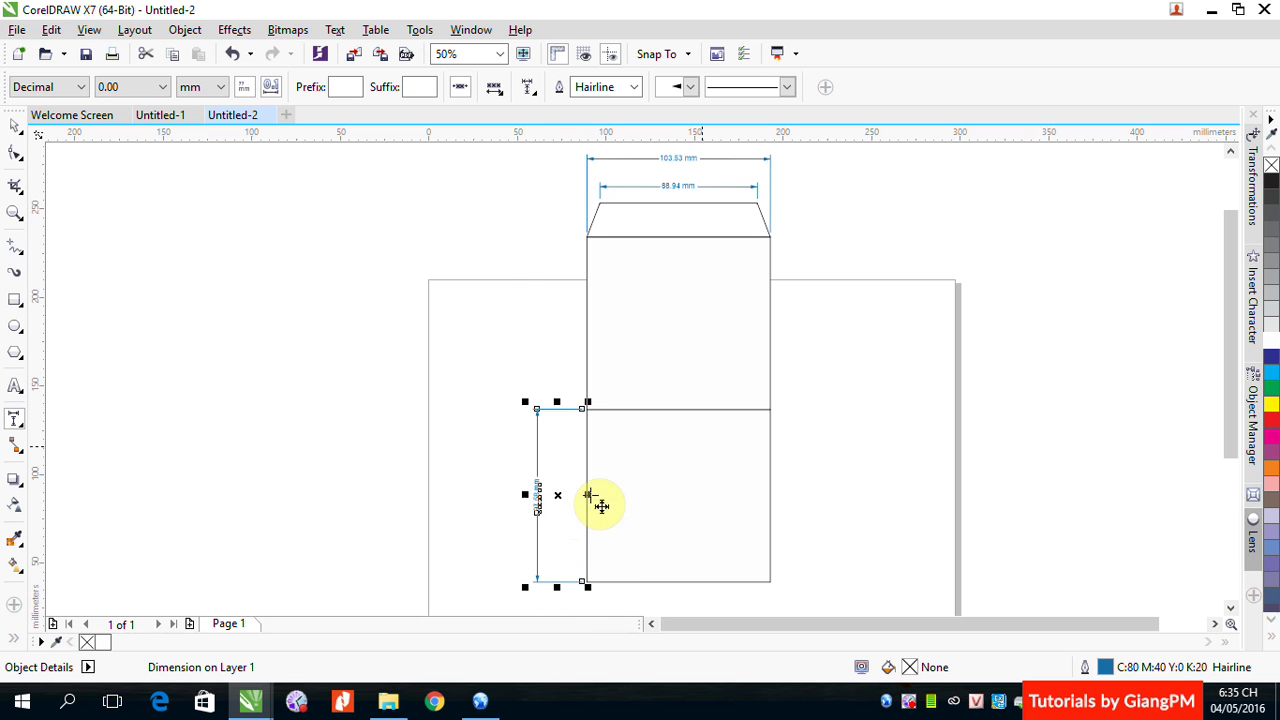
- Dimension the lower large rectangle's width along its bottom edge, placing the dimension line below it
{"action": "left_click_drag", "start_coordinate": [1235, 434], "coordinate": [1235, 486]}
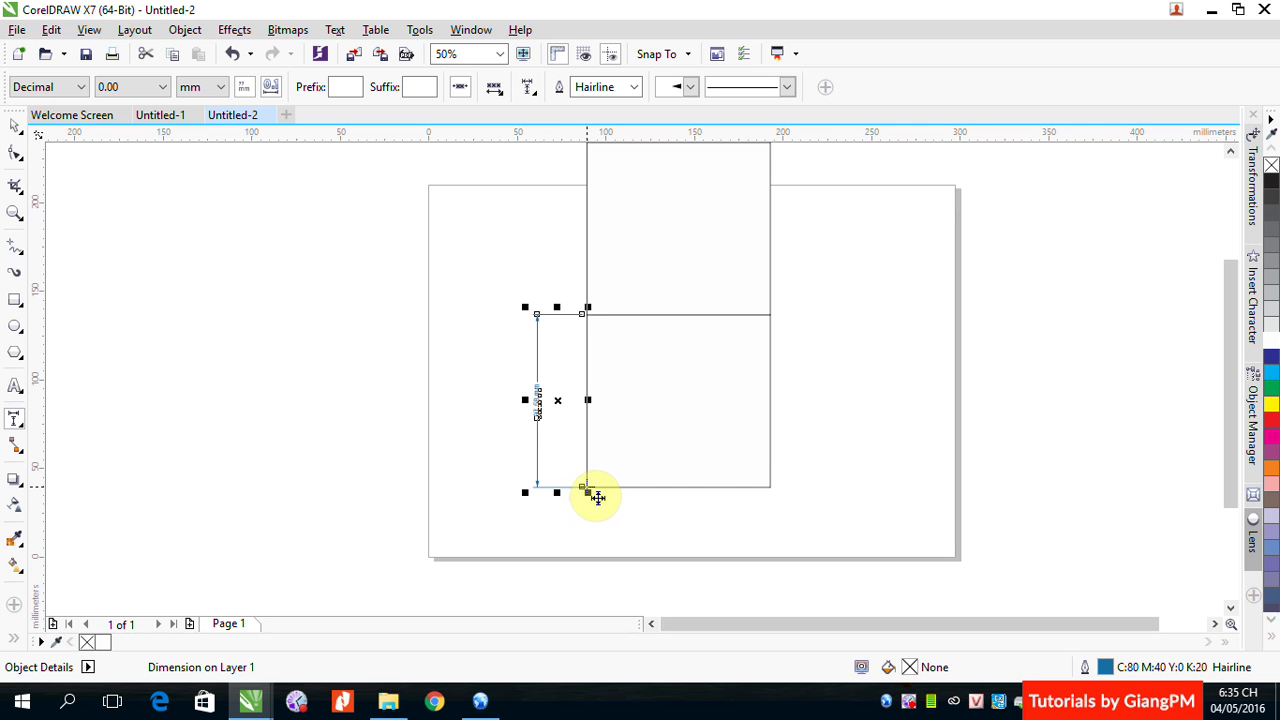
{"action": "left_click_drag", "start_coordinate": [597, 497], "coordinate": [766, 500]}
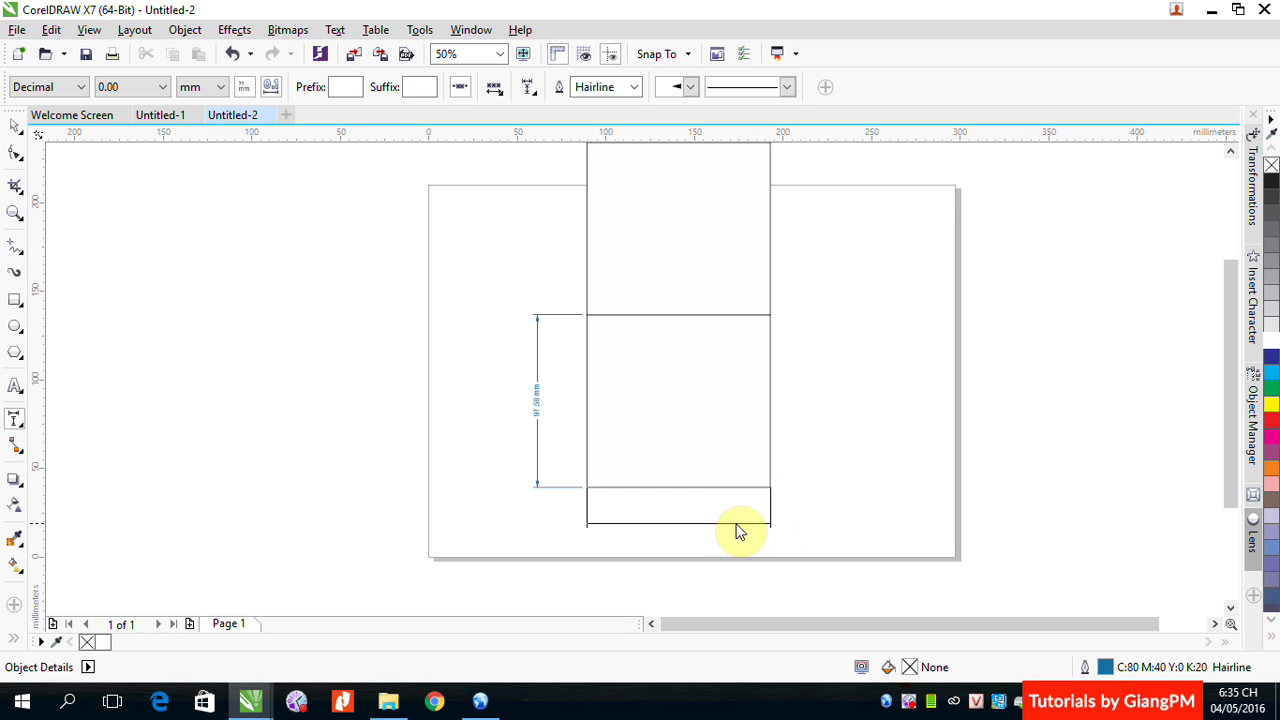
{"action": "left_click", "coordinate": [679, 540]}
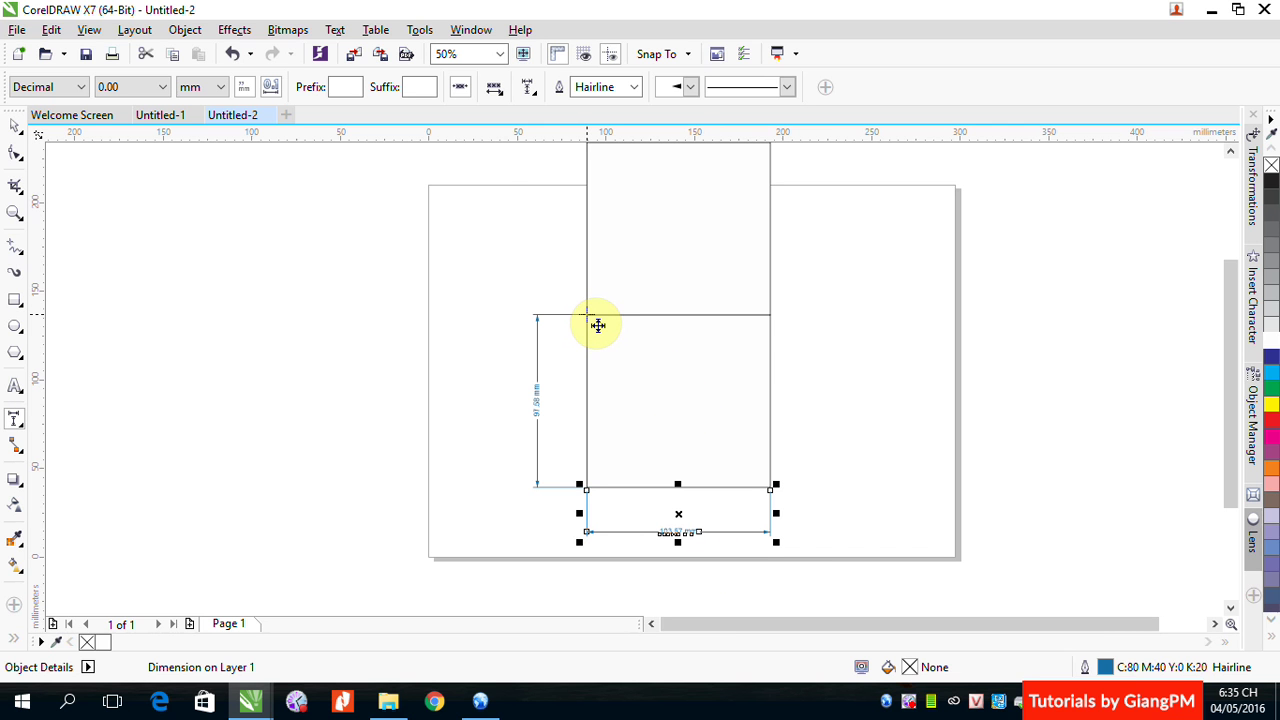
- Try a vertical dimension between two free points inside the lower rectangle and delete it
{"action": "left_click_drag", "start_coordinate": [597, 325], "coordinate": [674, 419]}
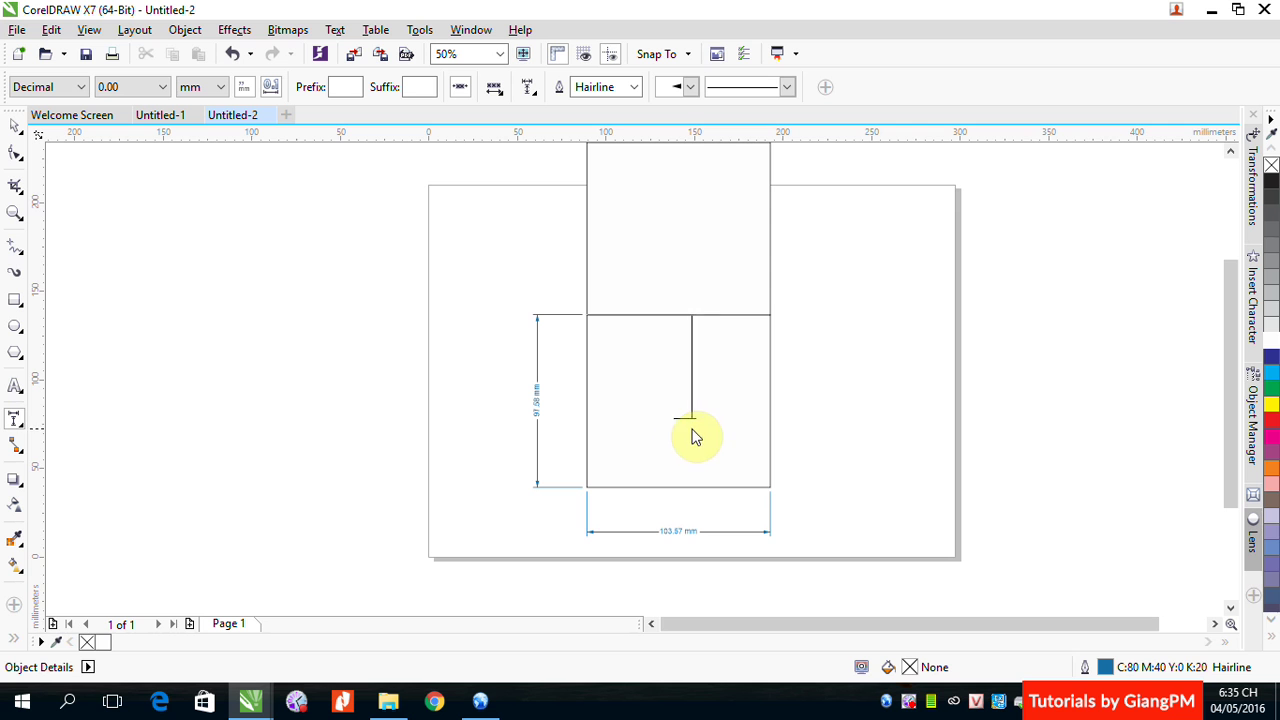
{"action": "left_click", "coordinate": [728, 434]}
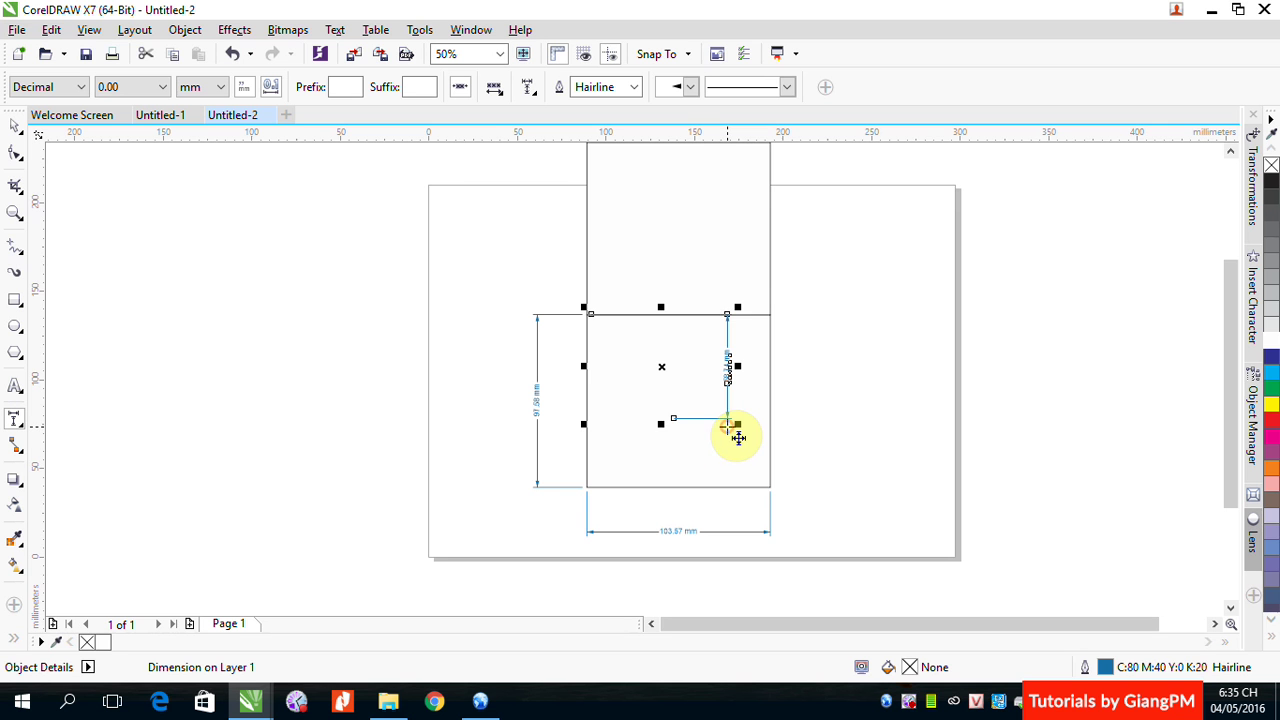
{"action": "key", "text": "Delete"}
{"action": "left_click", "coordinate": [758, 518]}
{"action": "left_click", "coordinate": [16, 126]}
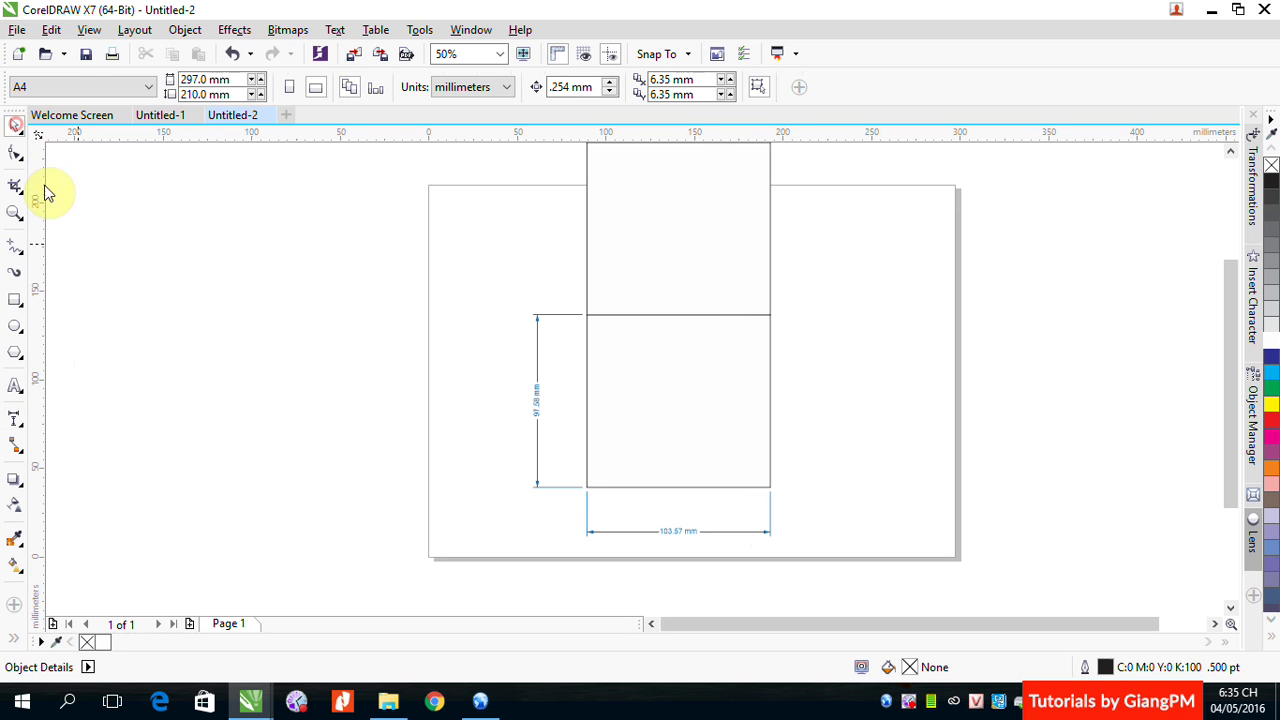
- Try an Angular Dimension drawn diagonally across the lower rectangle with a free second arm, and delete it
{"action": "left_click", "coordinate": [16, 425]}
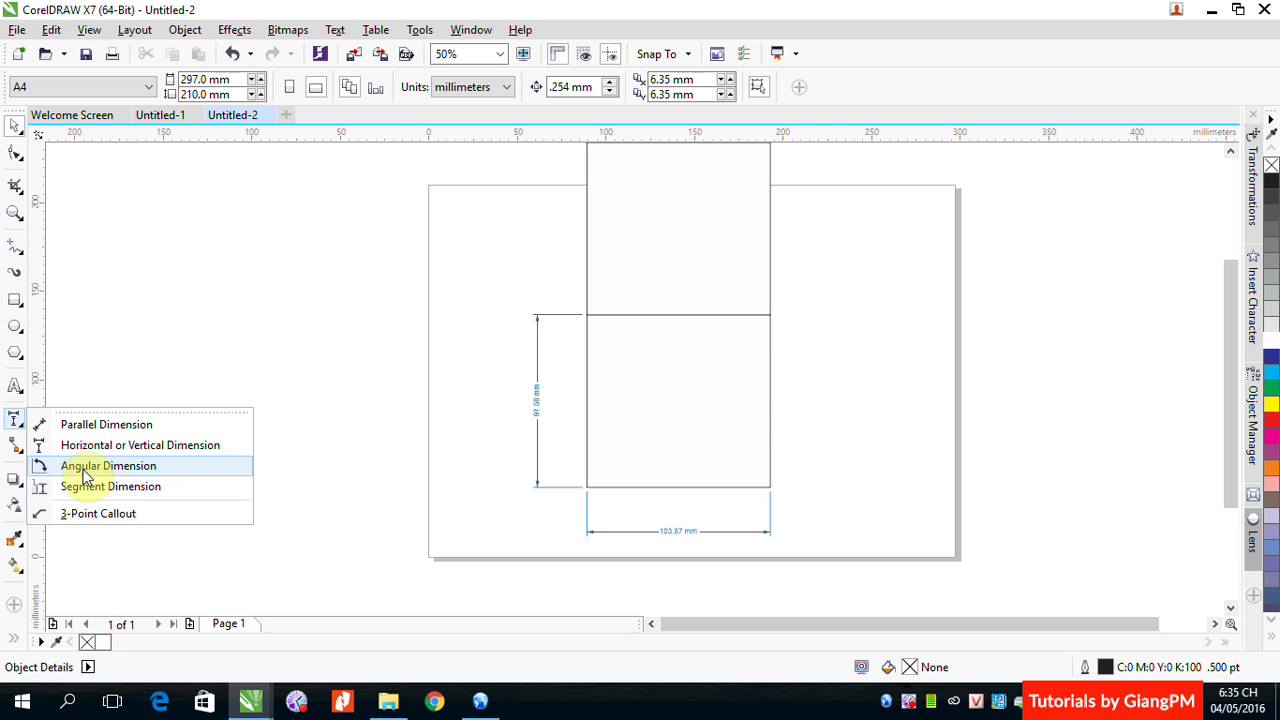
{"action": "left_click", "coordinate": [84, 468]}
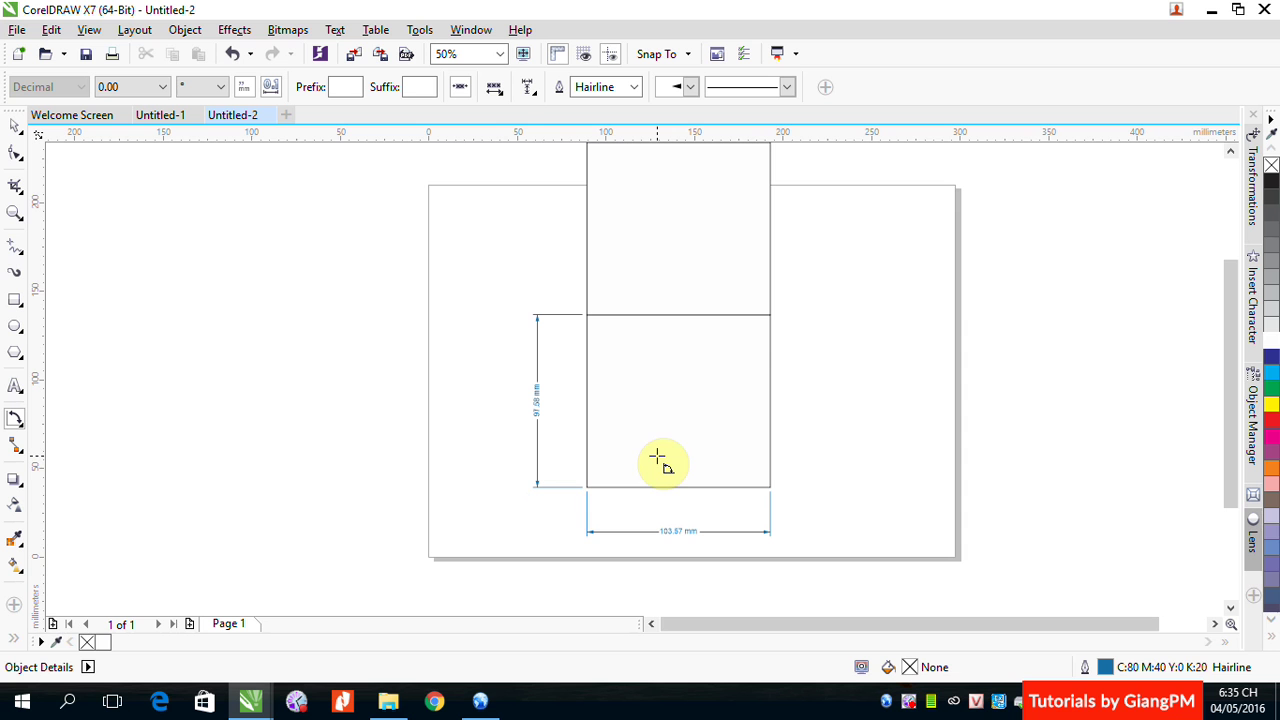
{"action": "left_click_drag", "start_coordinate": [557, 293], "coordinate": [783, 462]}
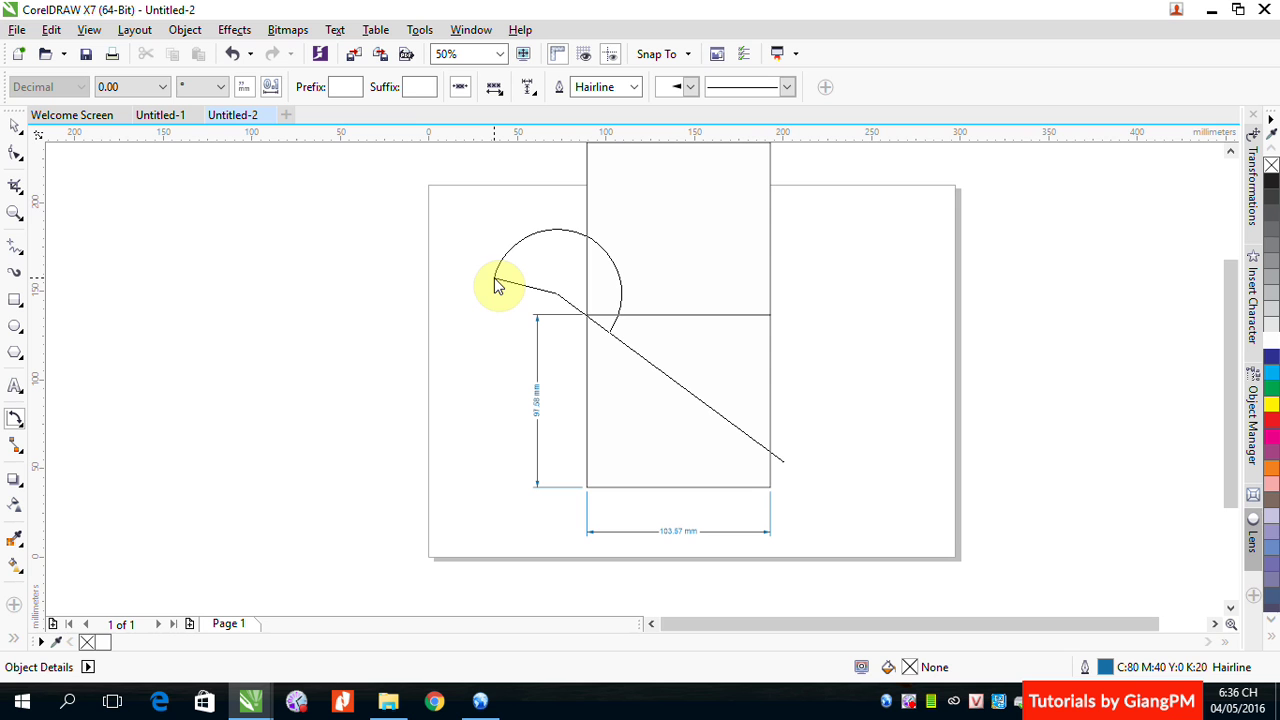
{"action": "left_click", "coordinate": [492, 279]}
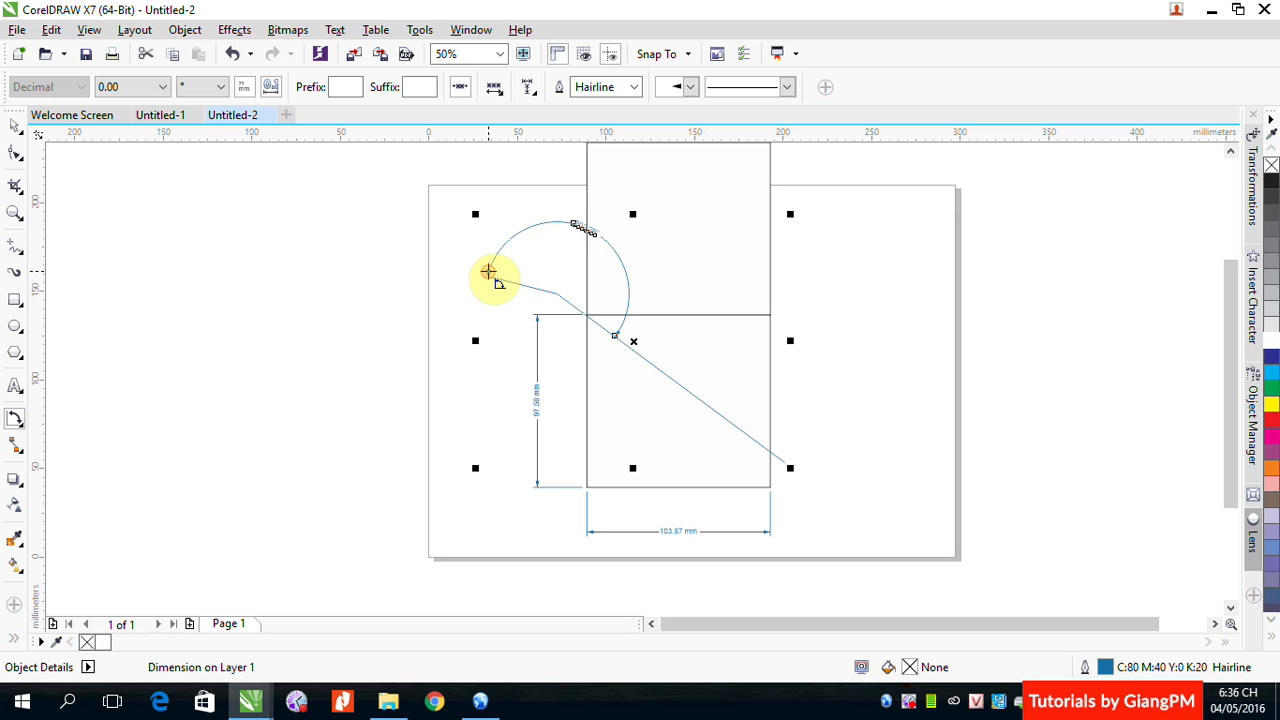
{"action": "left_click", "coordinate": [15, 130]}
{"action": "left_click", "coordinate": [117, 289]}
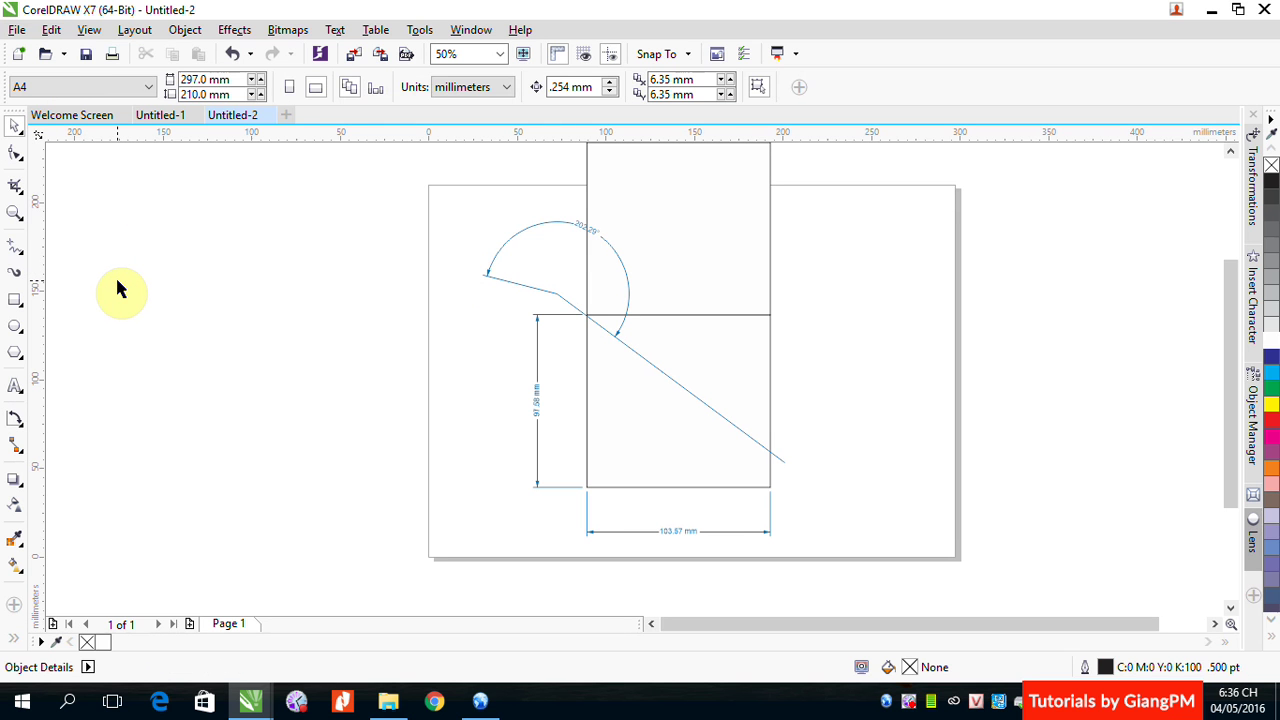
{"action": "left_click", "coordinate": [523, 289]}
{"action": "key", "text": "Delete"}
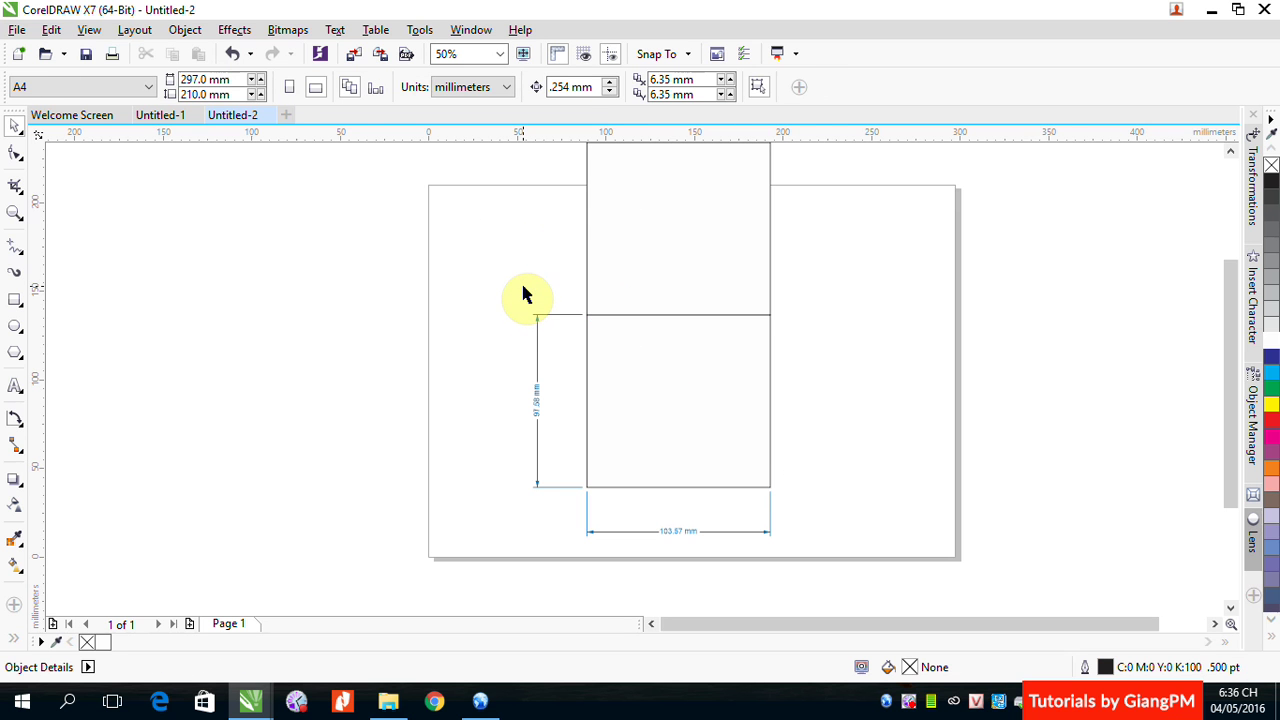
- Draw an open angle from a vertical and a slanted line with the Pen tool, right of the lower rectangle, about 65 by 94 mm
{"action": "key", "text": "z"}
{"action": "left_click_drag", "start_coordinate": [551, 300], "coordinate": [885, 530]}
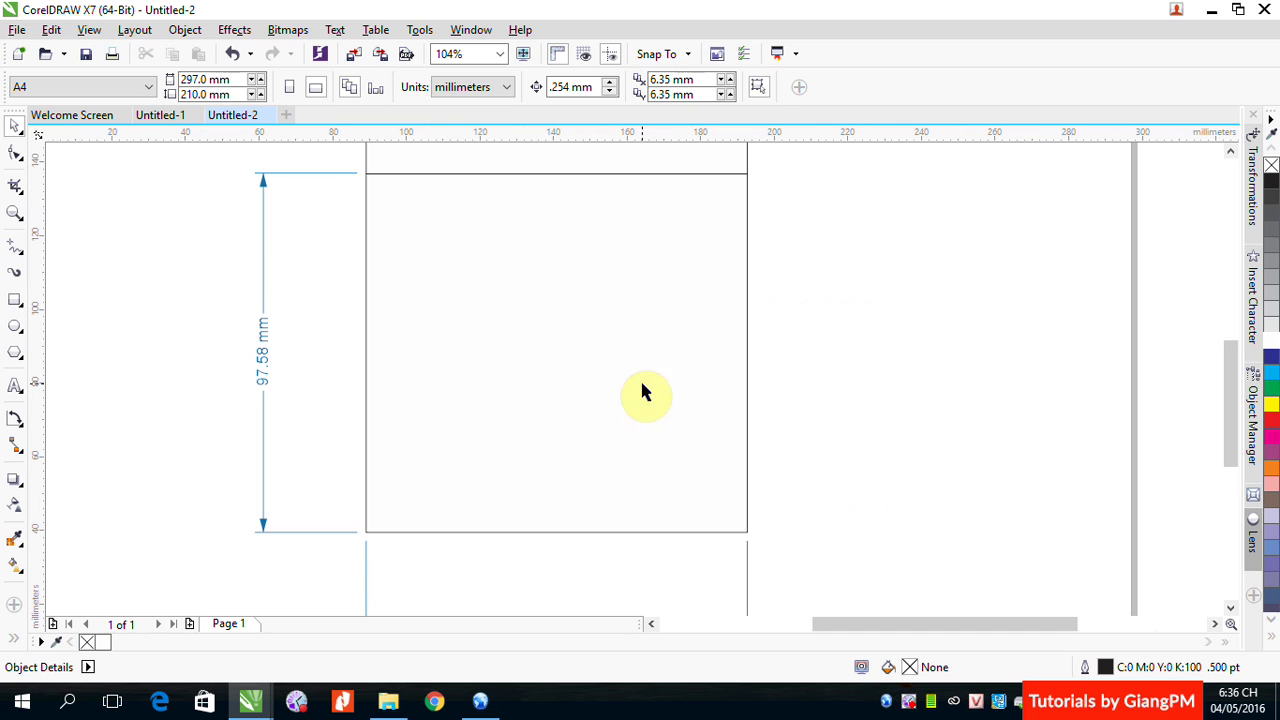
{"action": "left_click", "coordinate": [14, 247]}
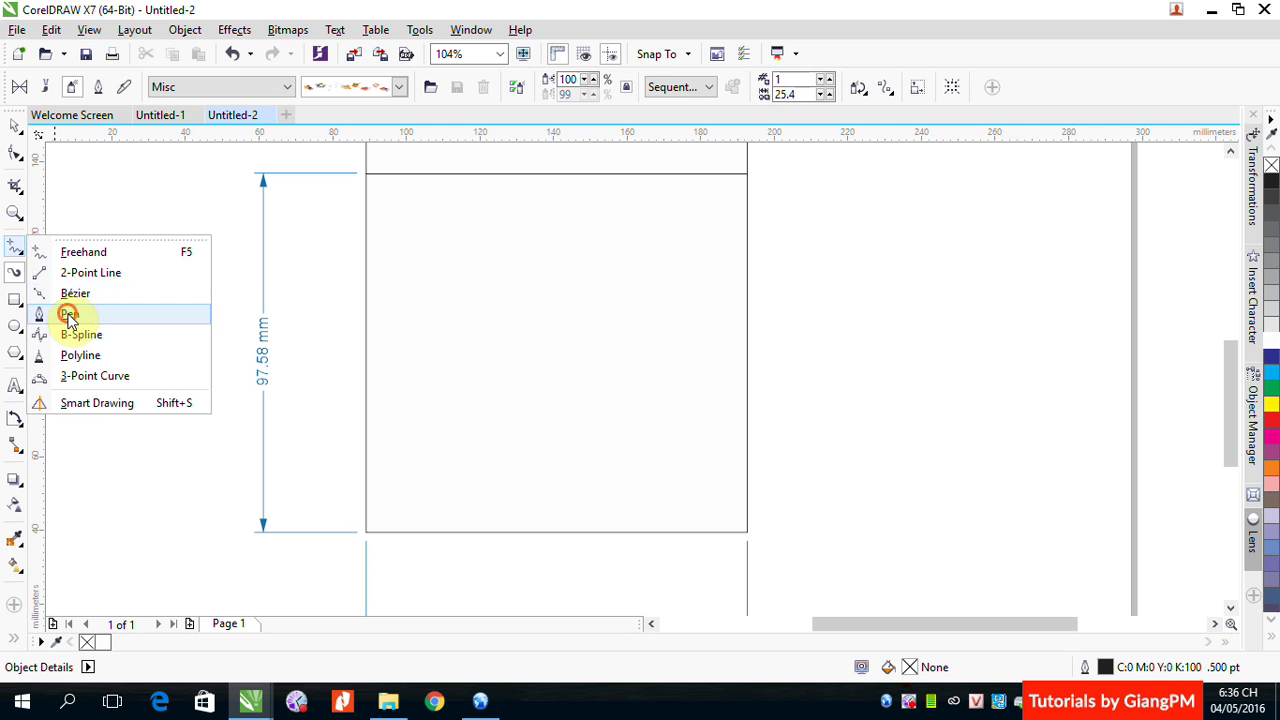
{"action": "left_click", "coordinate": [69, 314]}
{"action": "left_click", "coordinate": [856, 187]}
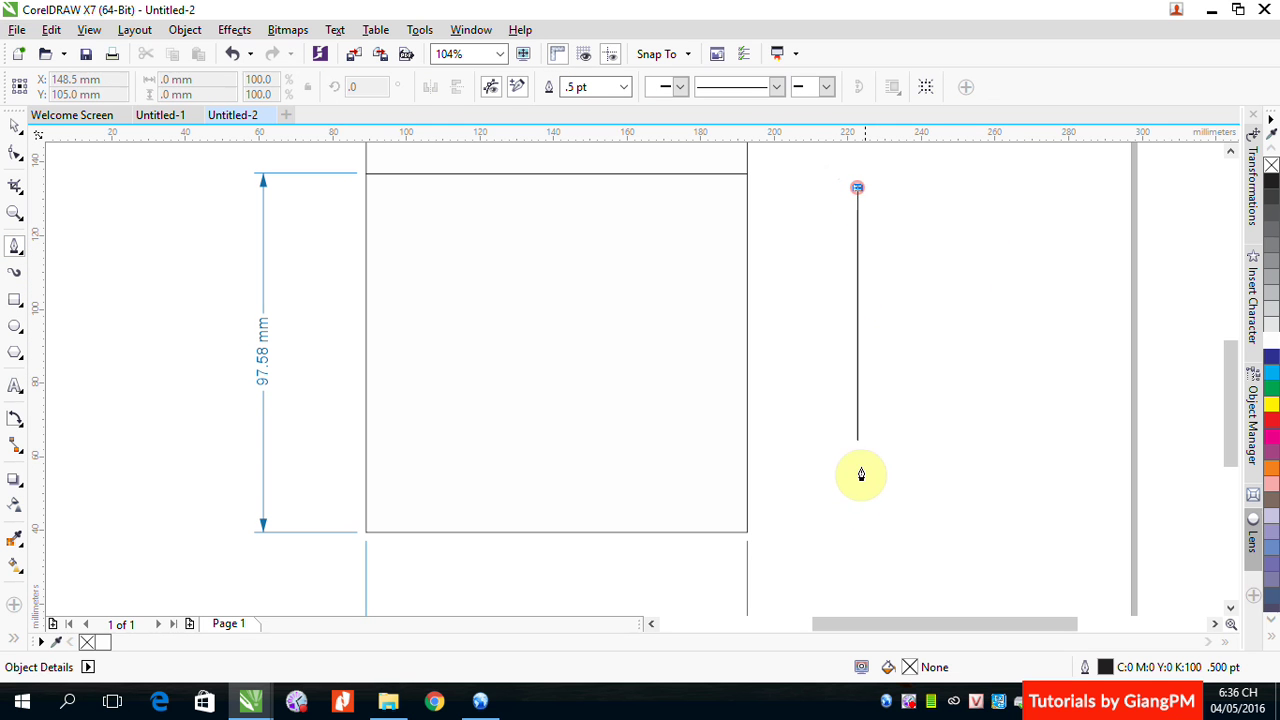
{"action": "left_click", "coordinate": [857, 535]}
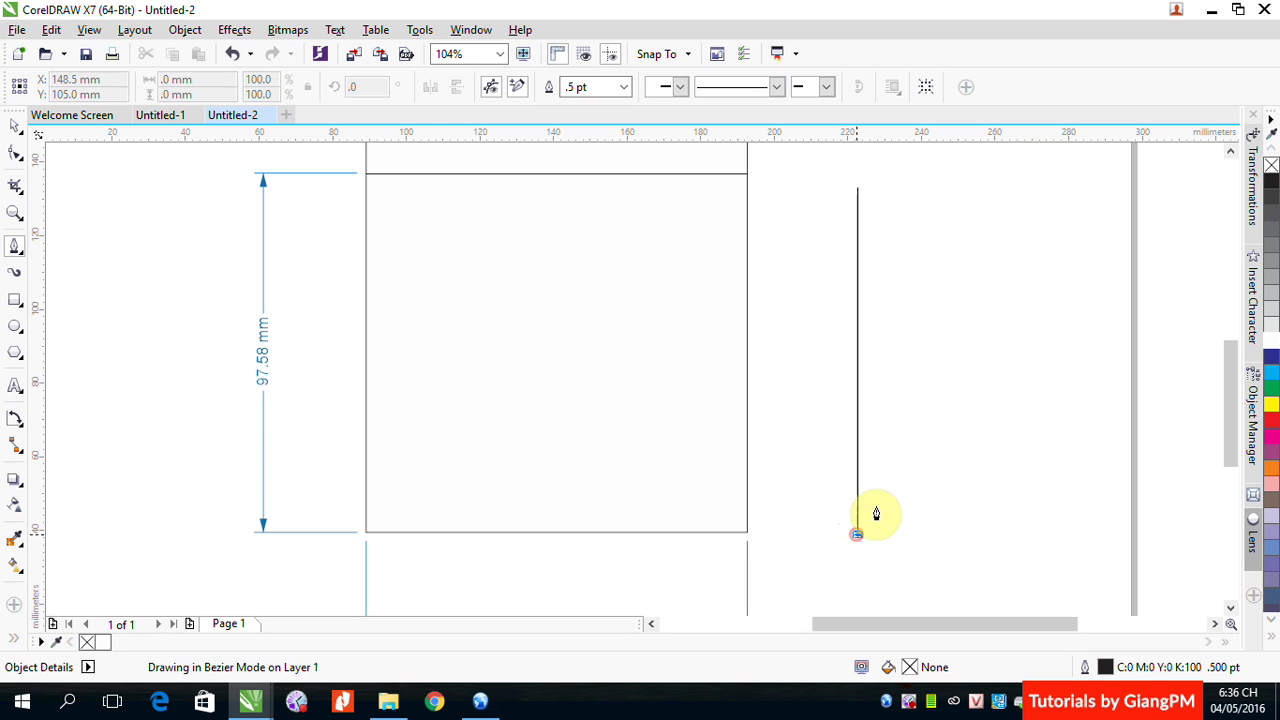
{"action": "left_click", "coordinate": [1096, 220]}
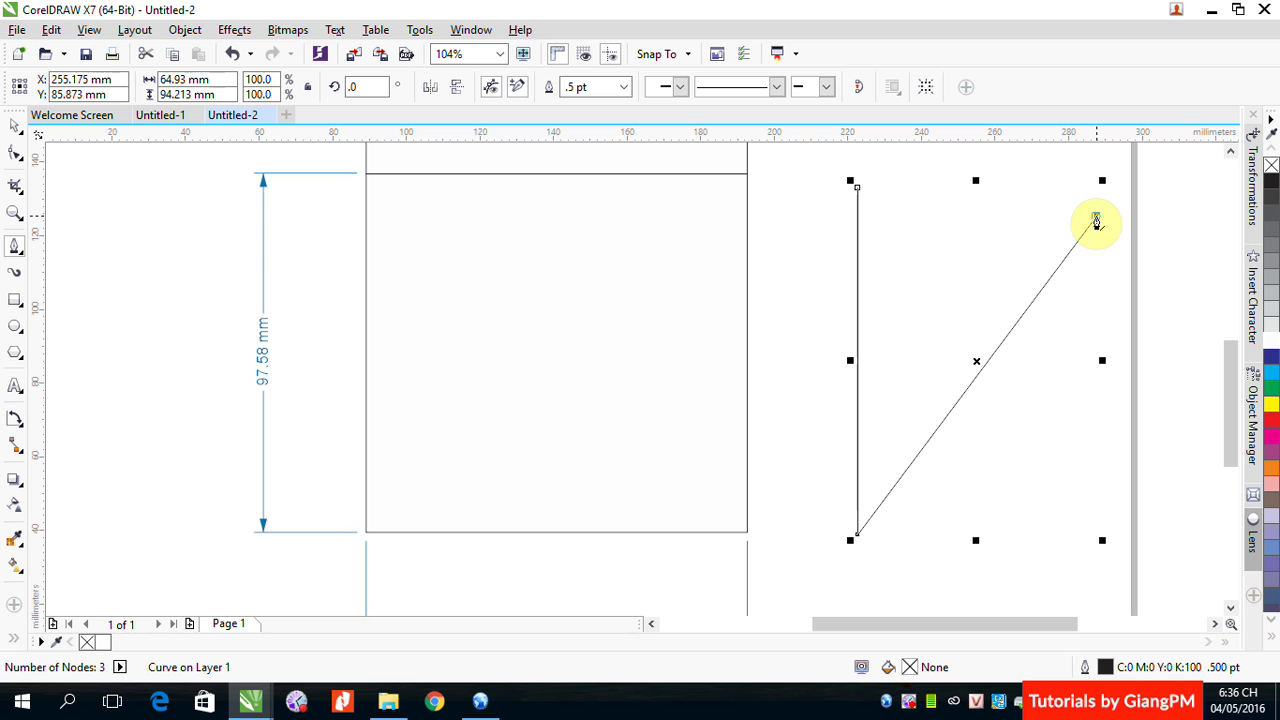
{"action": "left_click", "coordinate": [15, 127]}
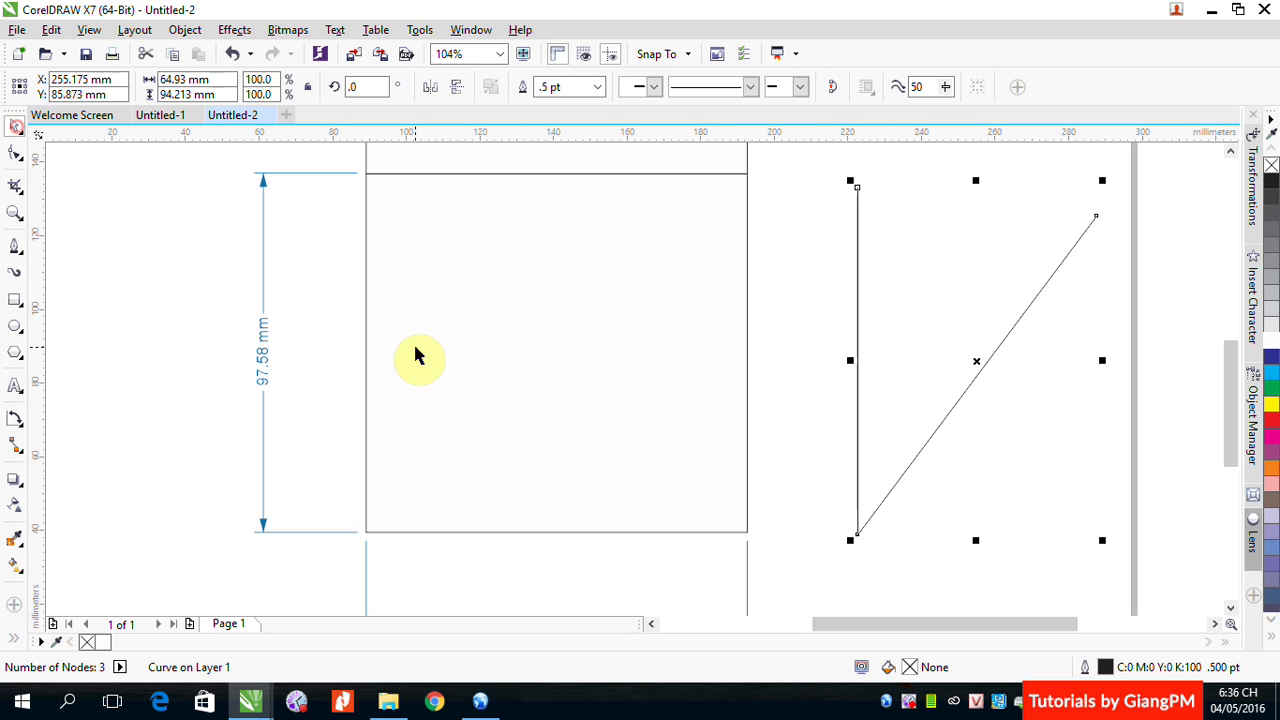
- Try an Angular Dimension with its vertex partway up the vertical line instead of at the corner, and undo it
{"action": "left_click", "coordinate": [15, 420]}
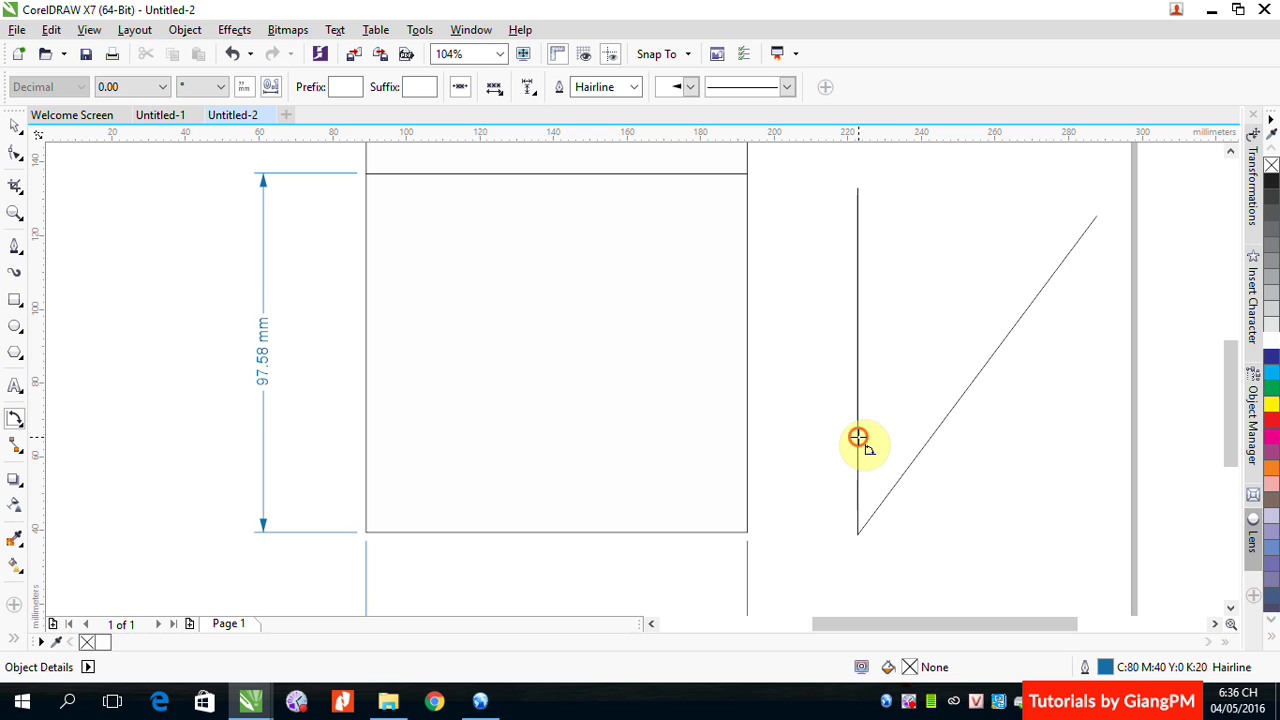
{"action": "left_click", "coordinate": [858, 437]}
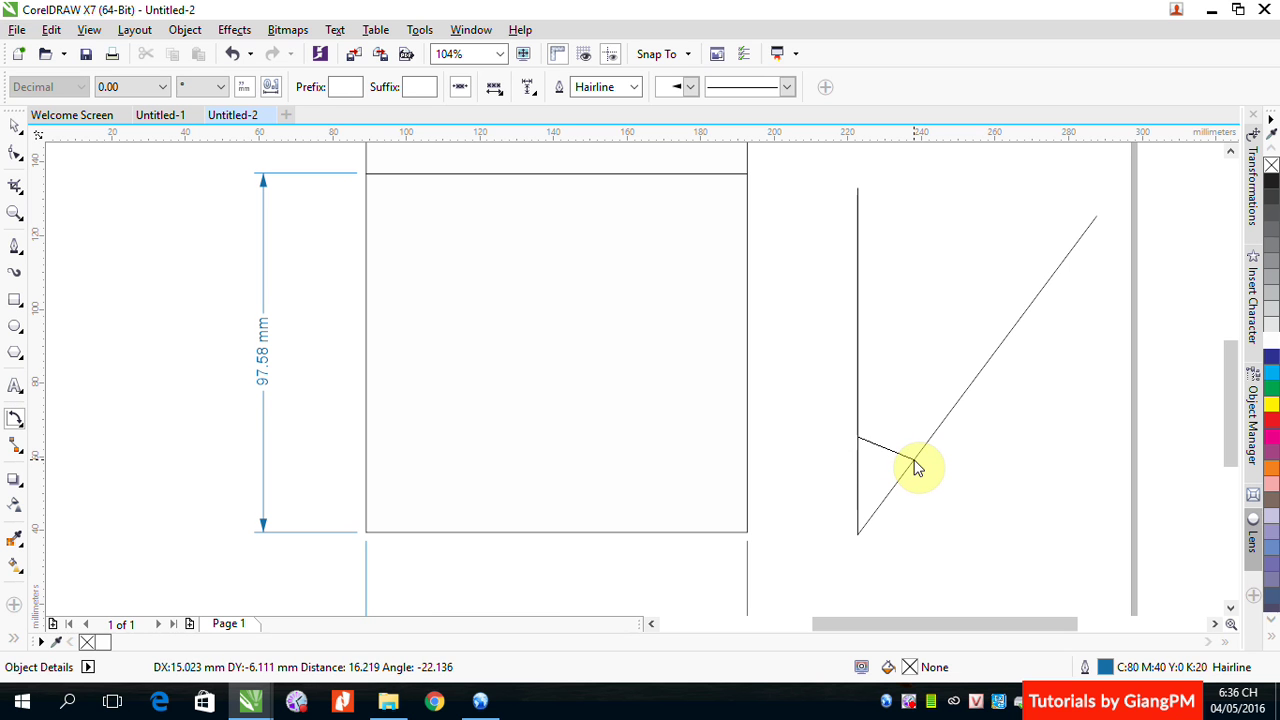
{"action": "left_click", "coordinate": [882, 532]}
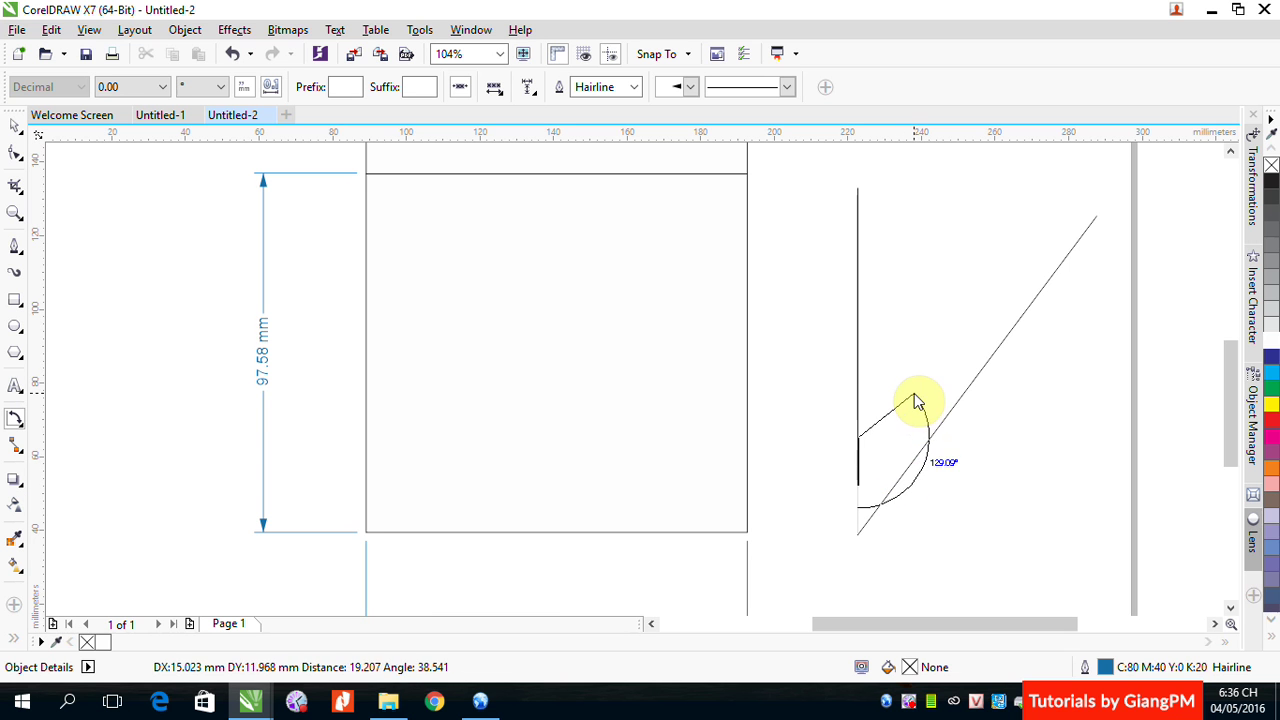
{"action": "left_click", "coordinate": [931, 437]}
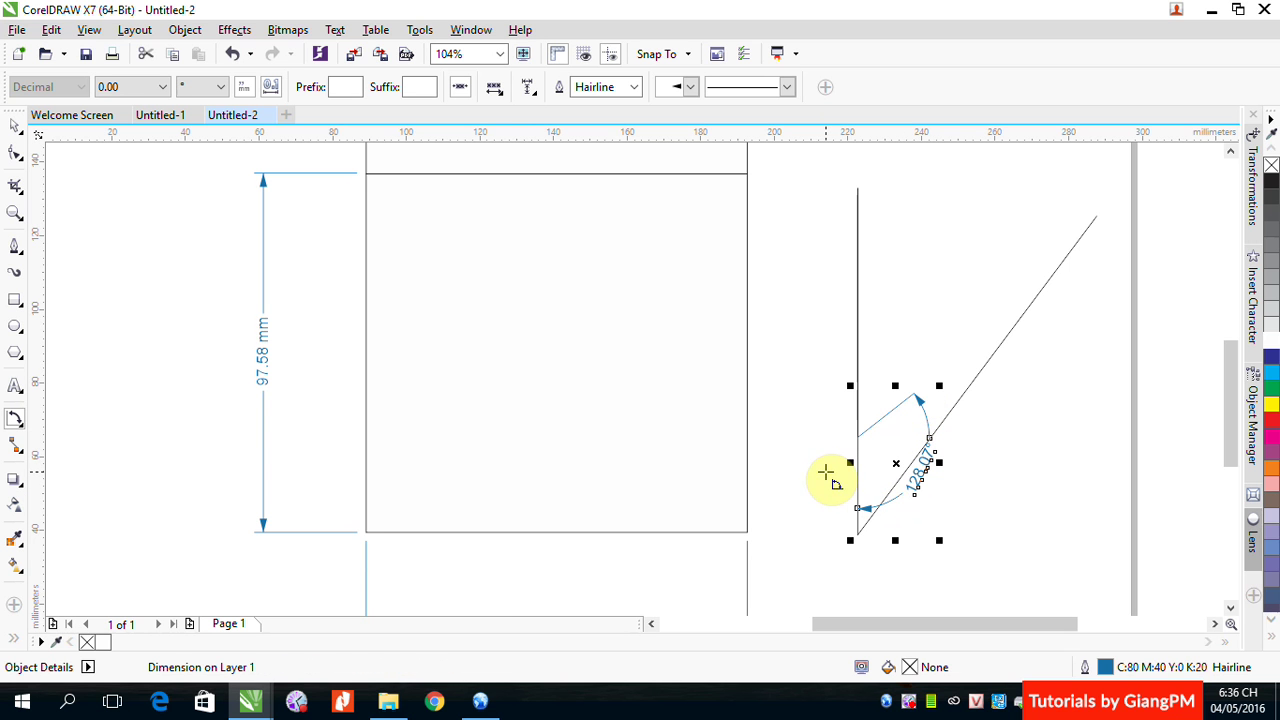
{"action": "key", "text": "ctrl+z"}
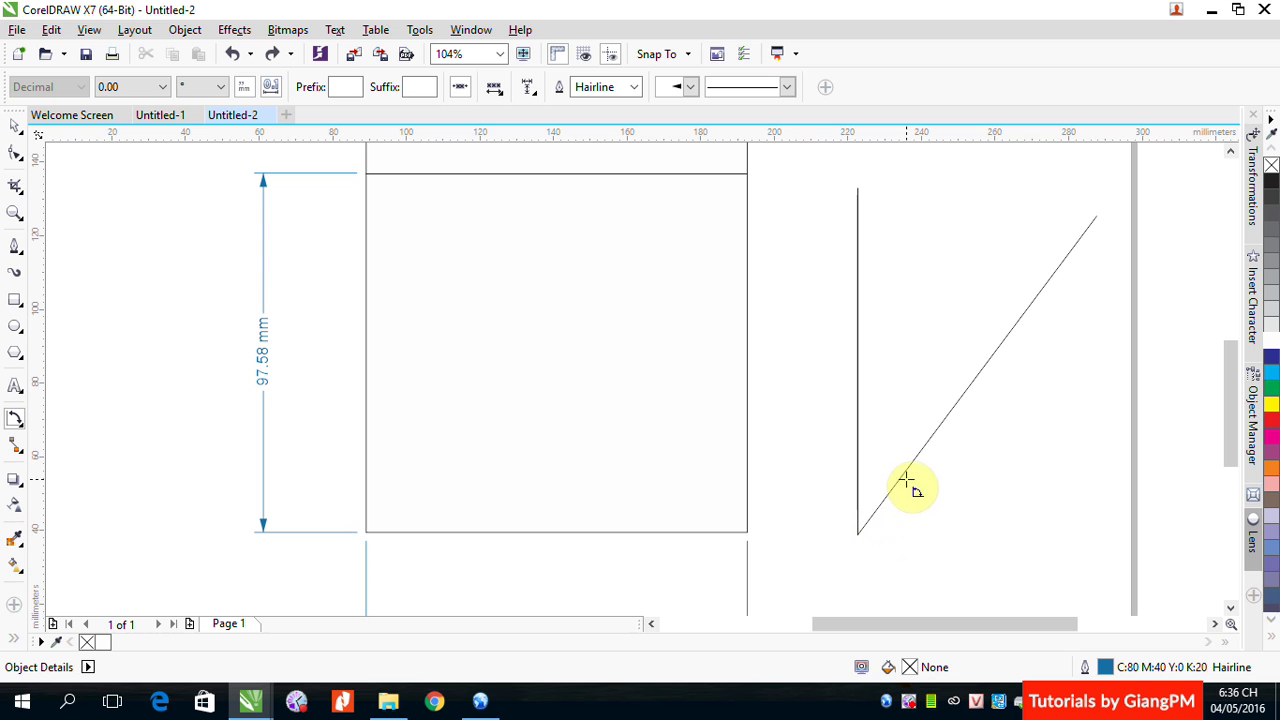
- Add an Angular Dimension between the slanted and vertical lines from their shared corner, and set its outline width to 0.75 pt
{"action": "left_click", "coordinate": [858, 537]}
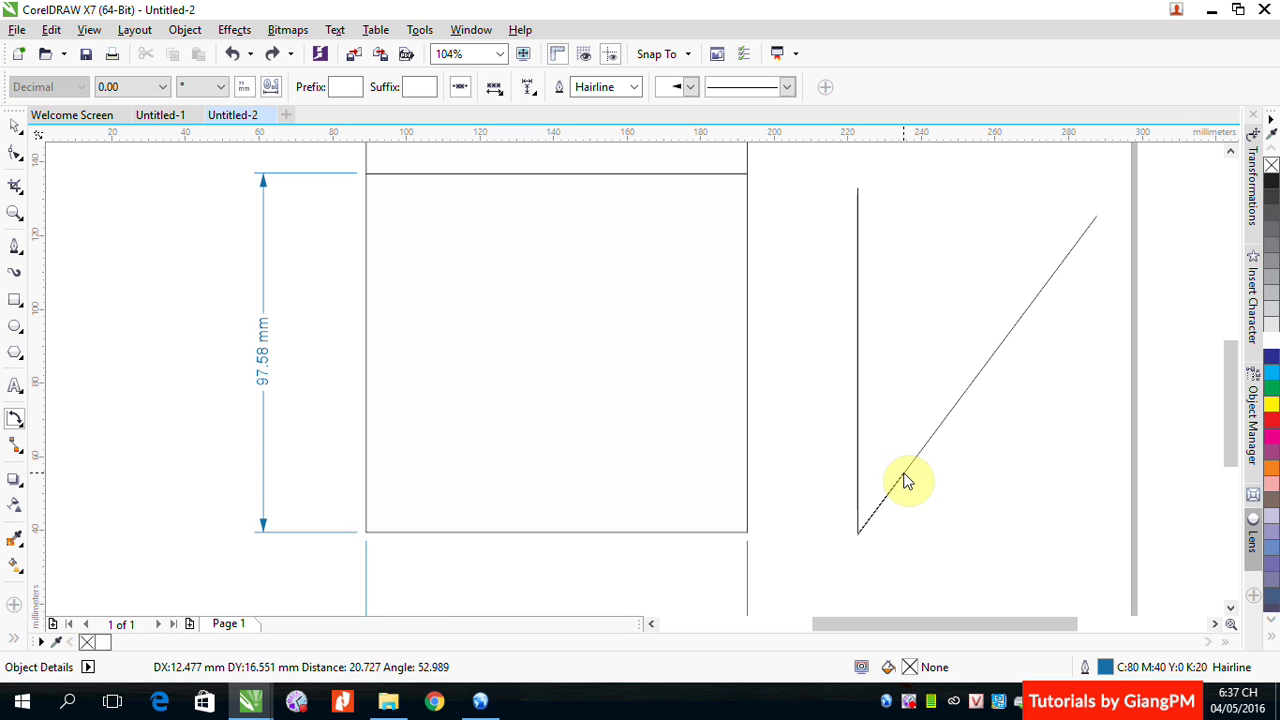
{"action": "left_click", "coordinate": [903, 479]}
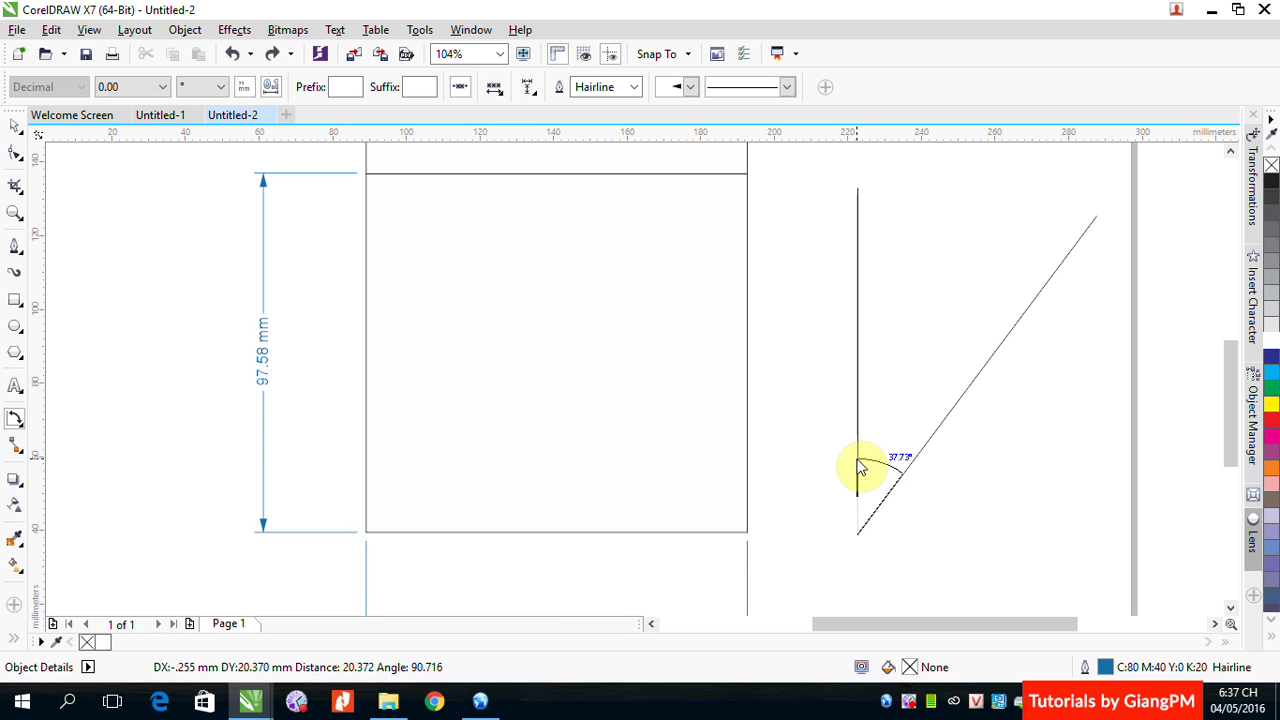
{"action": "left_click", "coordinate": [860, 467]}
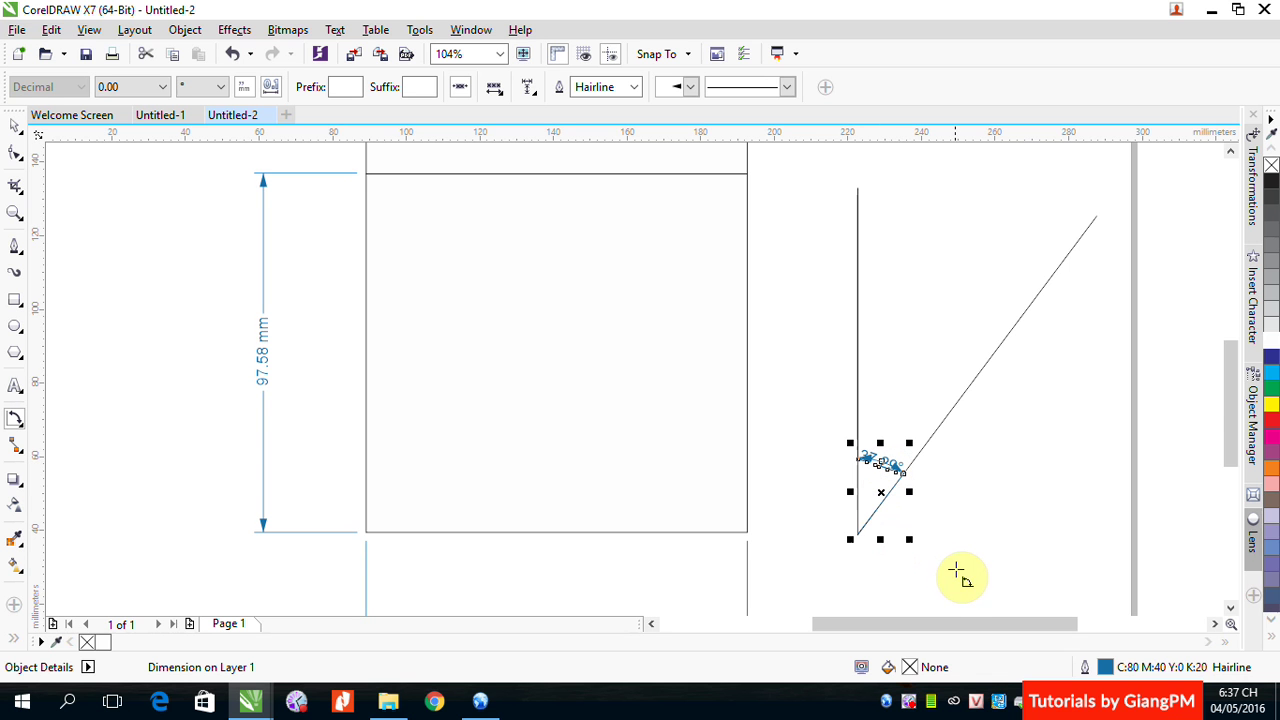
{"action": "scroll", "coordinate": [944, 492], "scroll_direction": "up", "scroll_amount": 5}
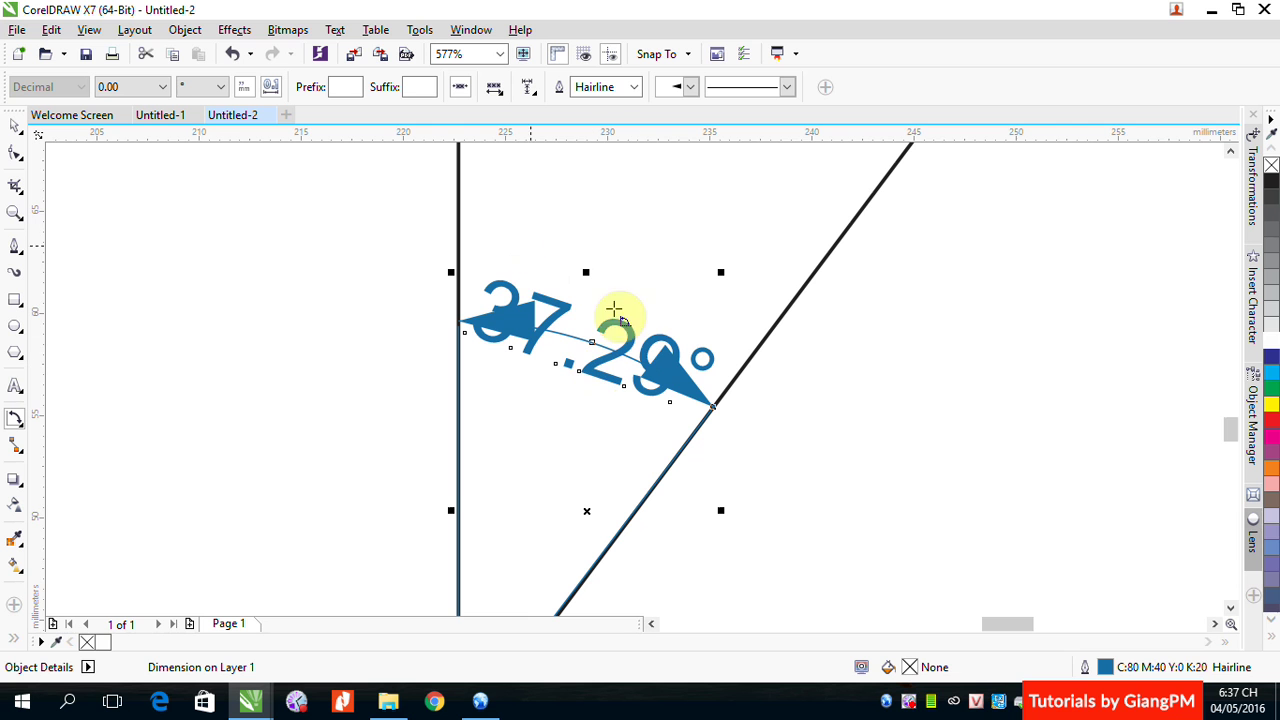
{"action": "left_click", "coordinate": [634, 87]}
{"action": "left_click", "coordinate": [590, 148]}
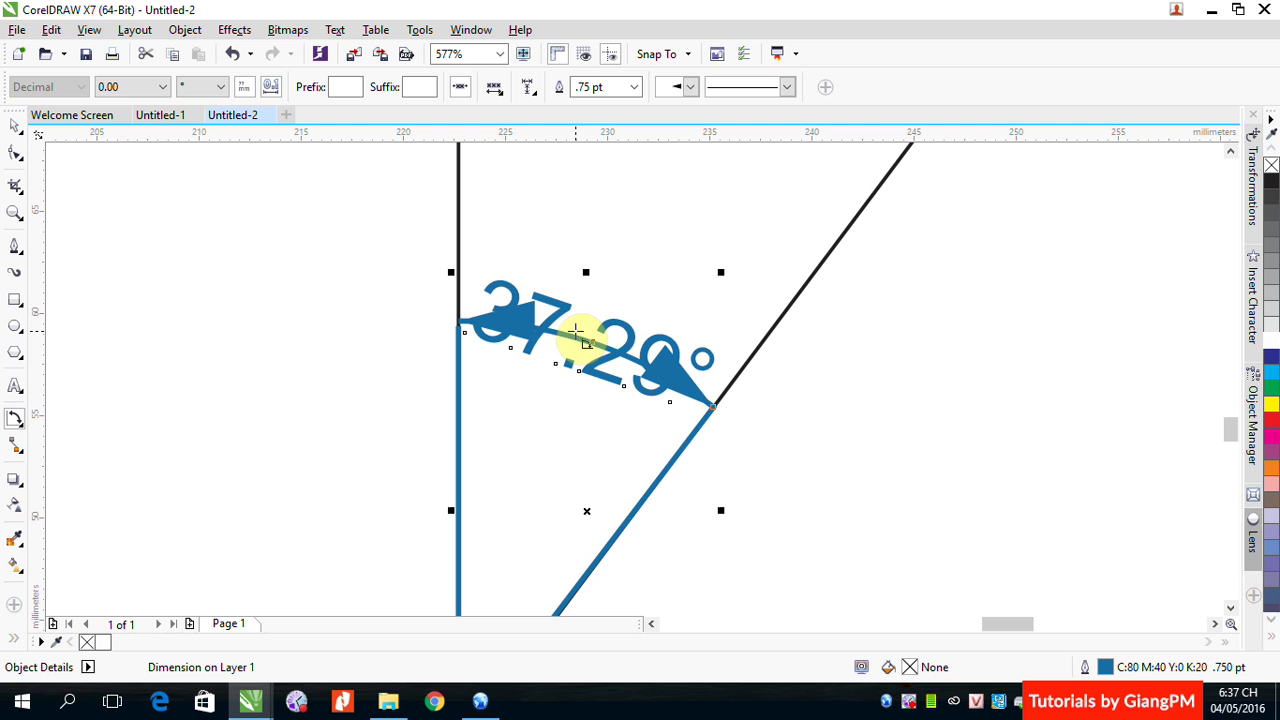
- Delete the angular dimension between the two lines
{"action": "left_click", "coordinate": [15, 126]}
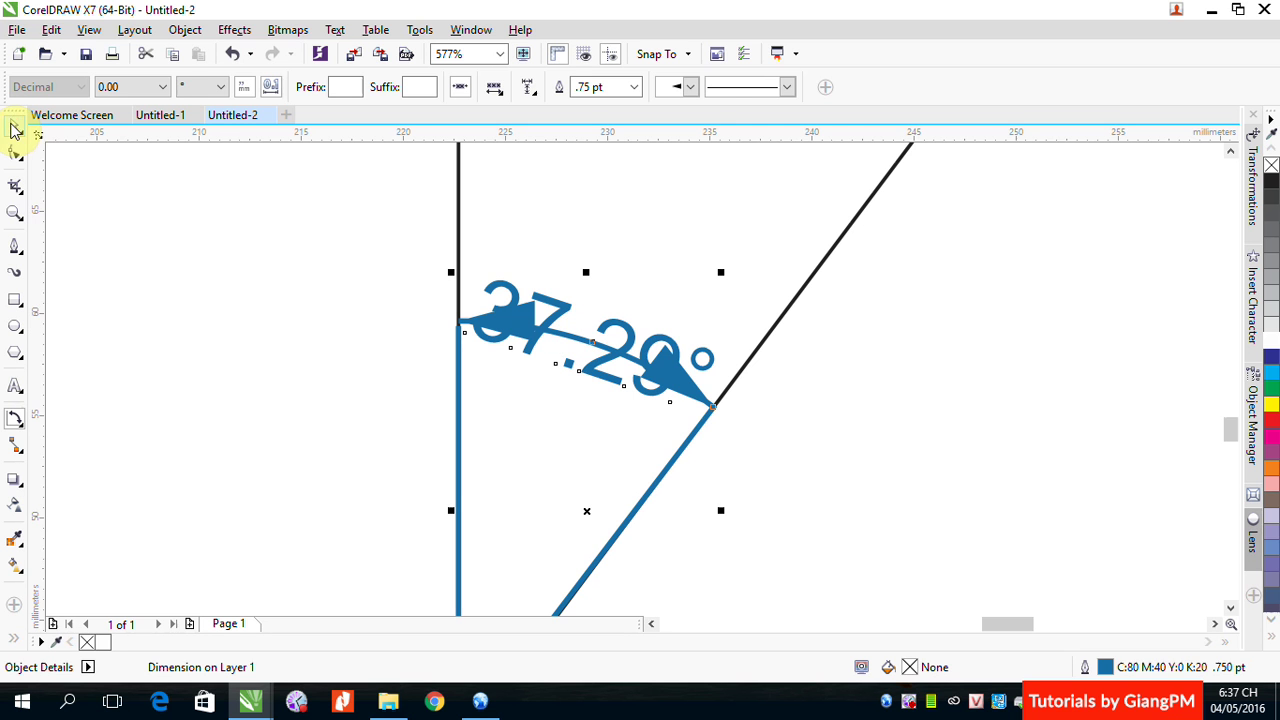
{"action": "left_click", "coordinate": [223, 277]}
{"action": "left_click", "coordinate": [662, 375]}
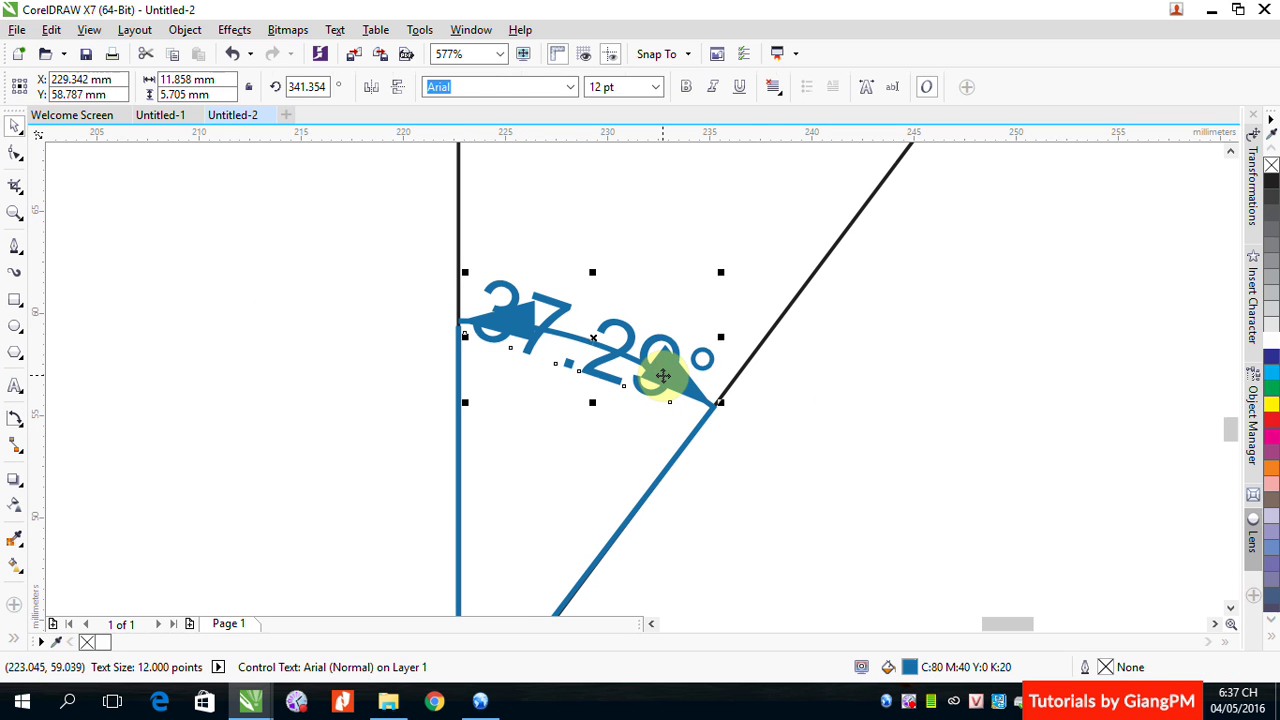
{"action": "key", "text": "Delete"}
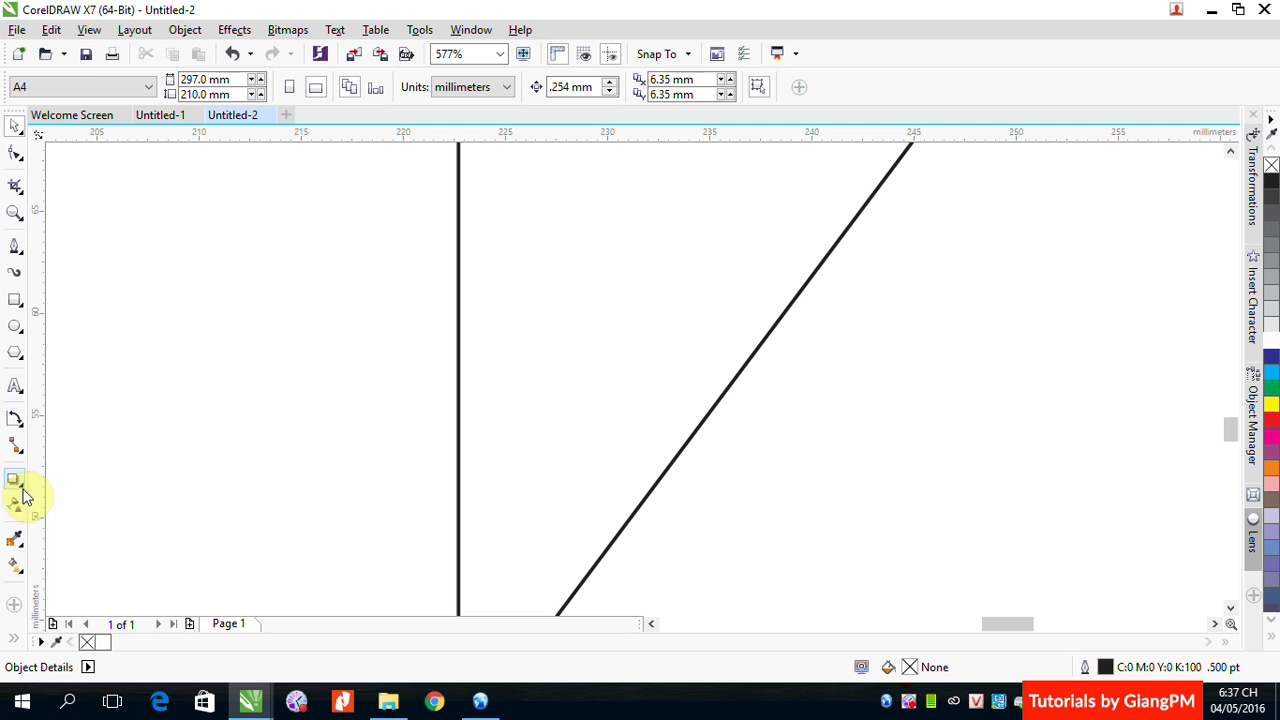
- Set the Angular Dimension tool's text position to Text Above Dimension Line as the document default for Dimension objects
{"action": "left_click", "coordinate": [14, 421]}
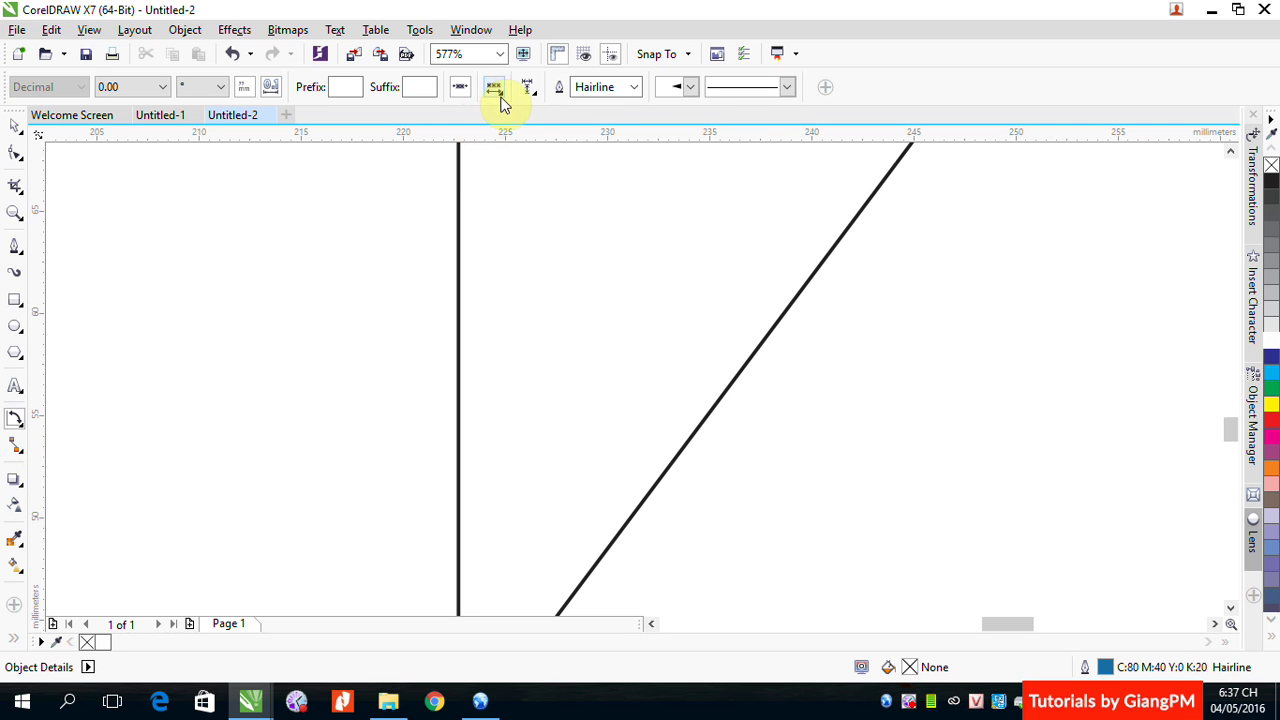
{"action": "left_click", "coordinate": [497, 90]}
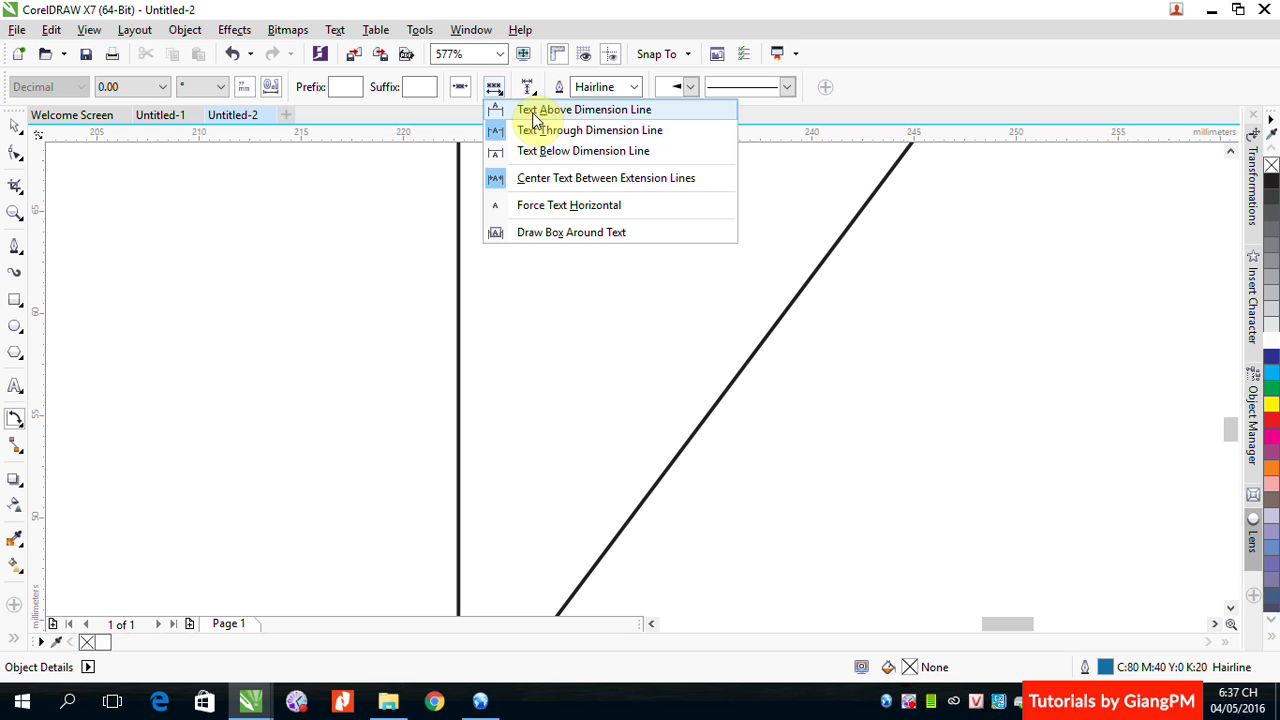
{"action": "left_click", "coordinate": [580, 110]}
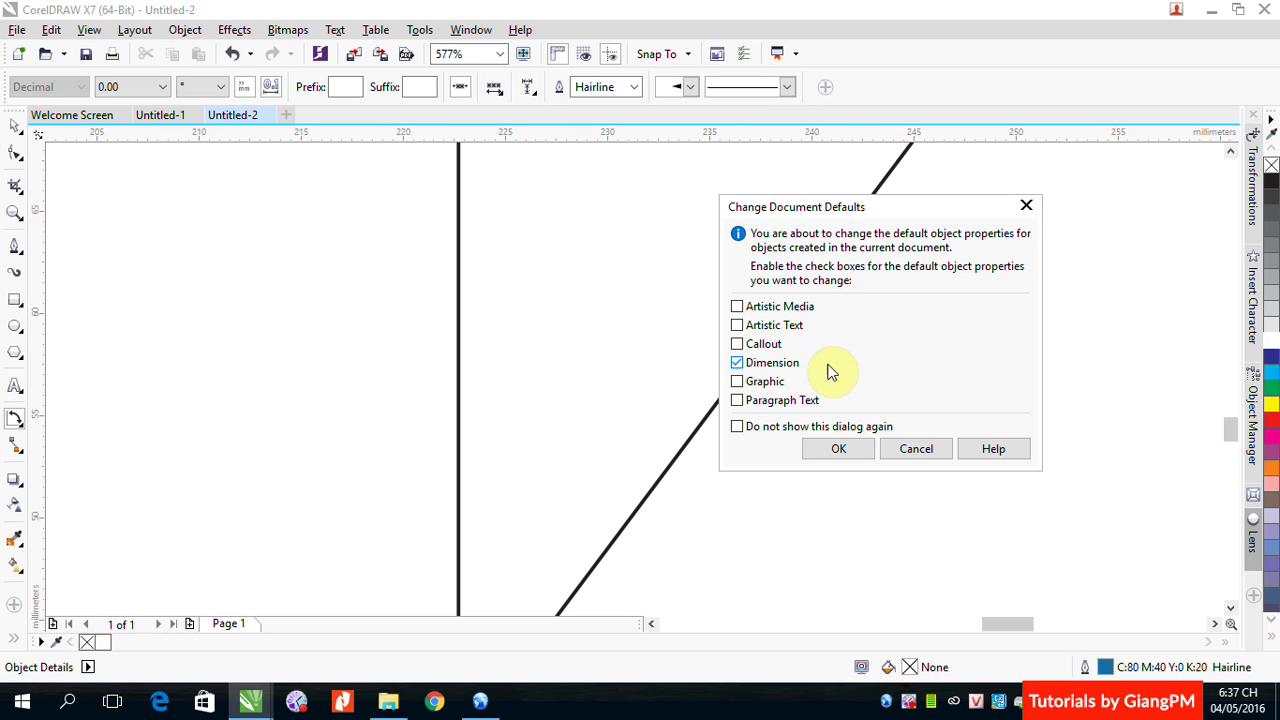
{"action": "left_click", "coordinate": [840, 449]}
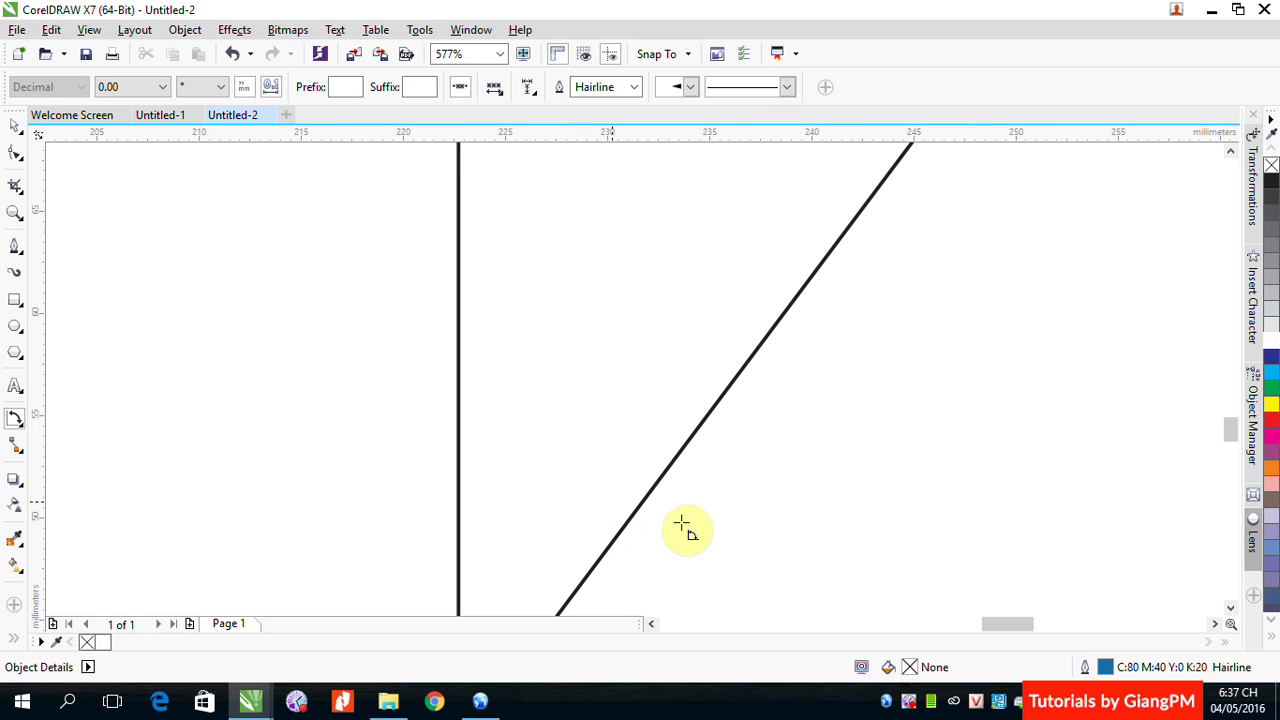
- Add an Angular Dimension from the shared corner of the slanted and vertical lines, with its arc across their upper part, and deselect it
{"action": "left_click_drag", "start_coordinate": [1229, 429], "coordinate": [1229, 442]}
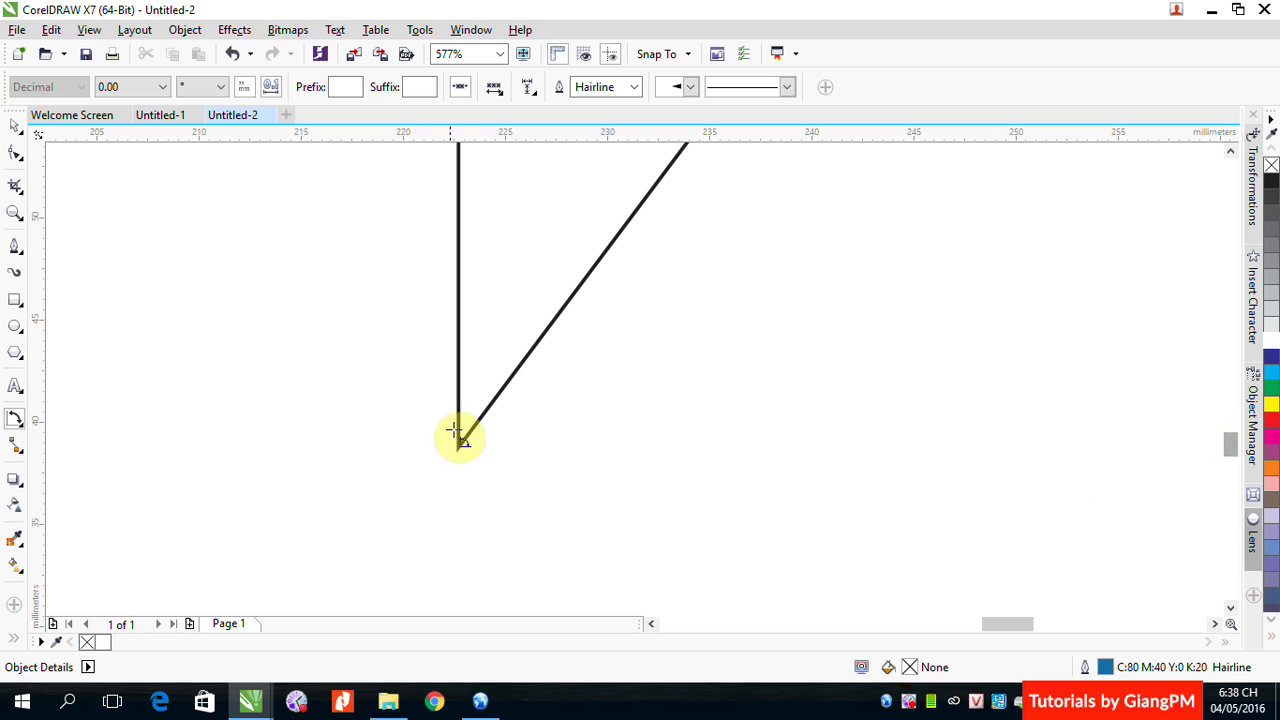
{"action": "scroll", "coordinate": [511, 437], "scroll_direction": "down", "scroll_amount": 6}
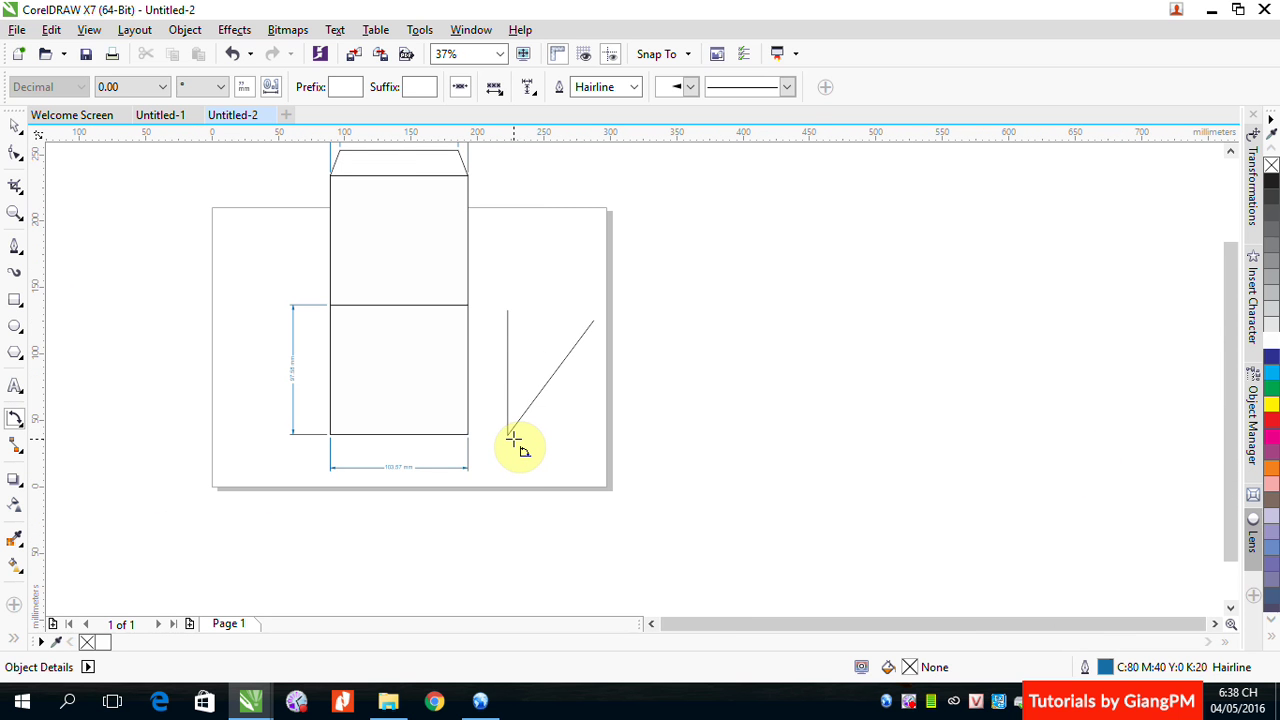
{"action": "left_click_drag", "start_coordinate": [471, 289], "coordinate": [640, 491]}
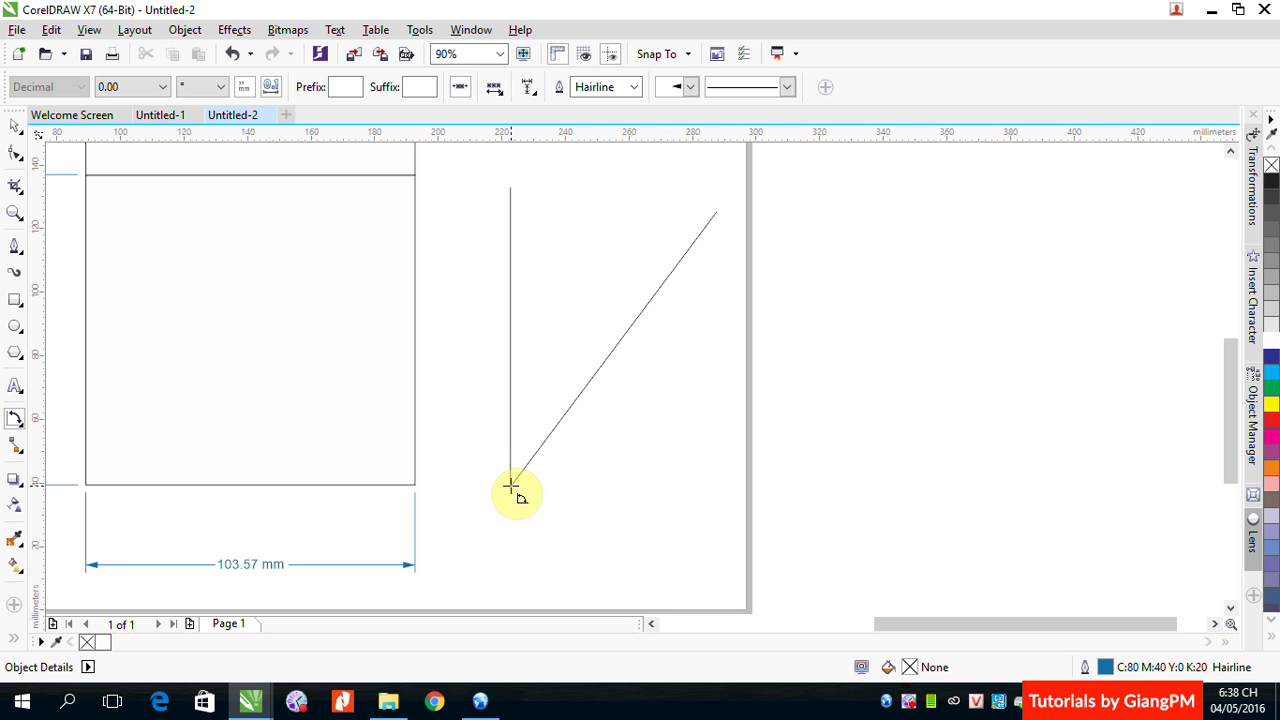
{"action": "left_click_drag", "start_coordinate": [514, 486], "coordinate": [650, 310]}
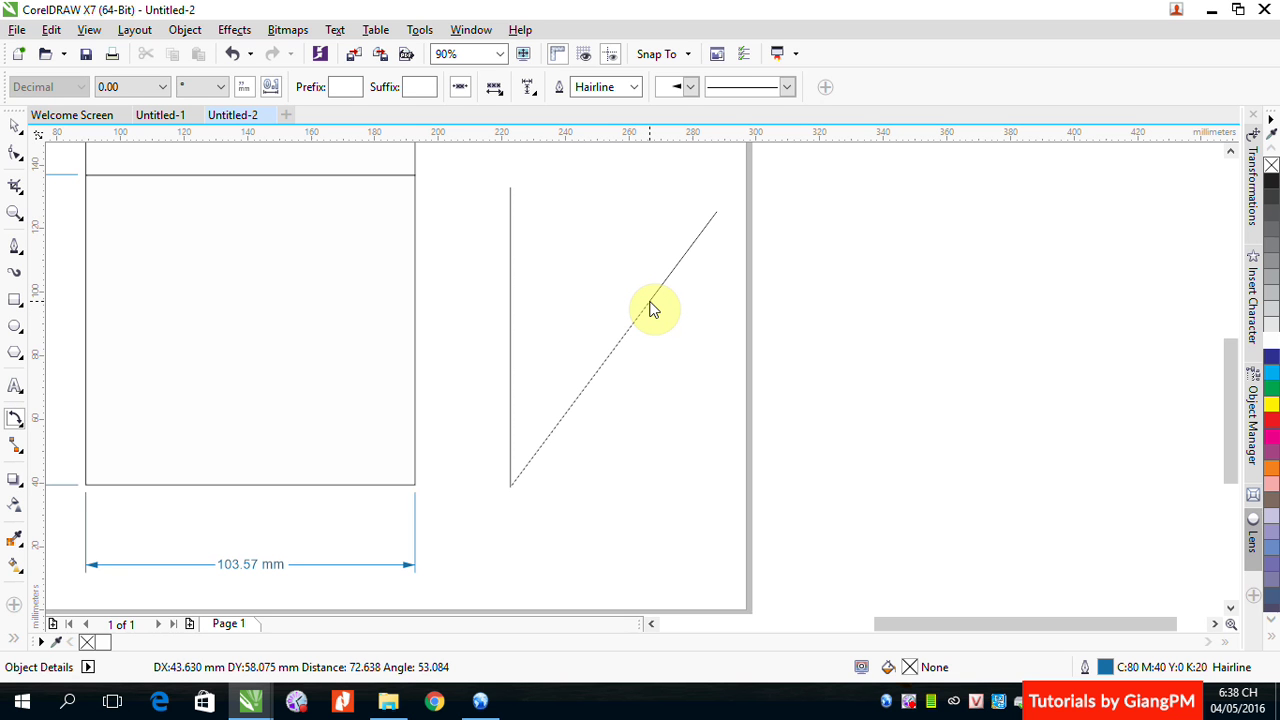
{"action": "left_click_drag", "start_coordinate": [650, 310], "coordinate": [650, 310]}
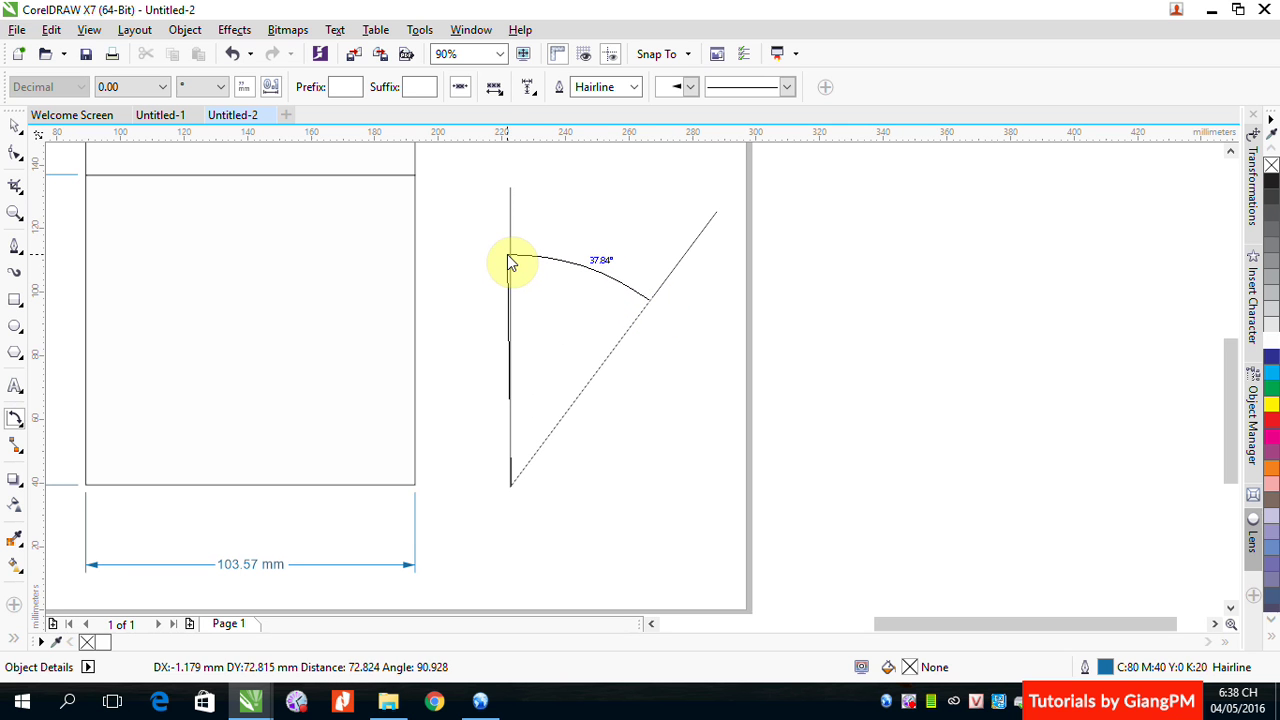
{"action": "left_click", "coordinate": [516, 266]}
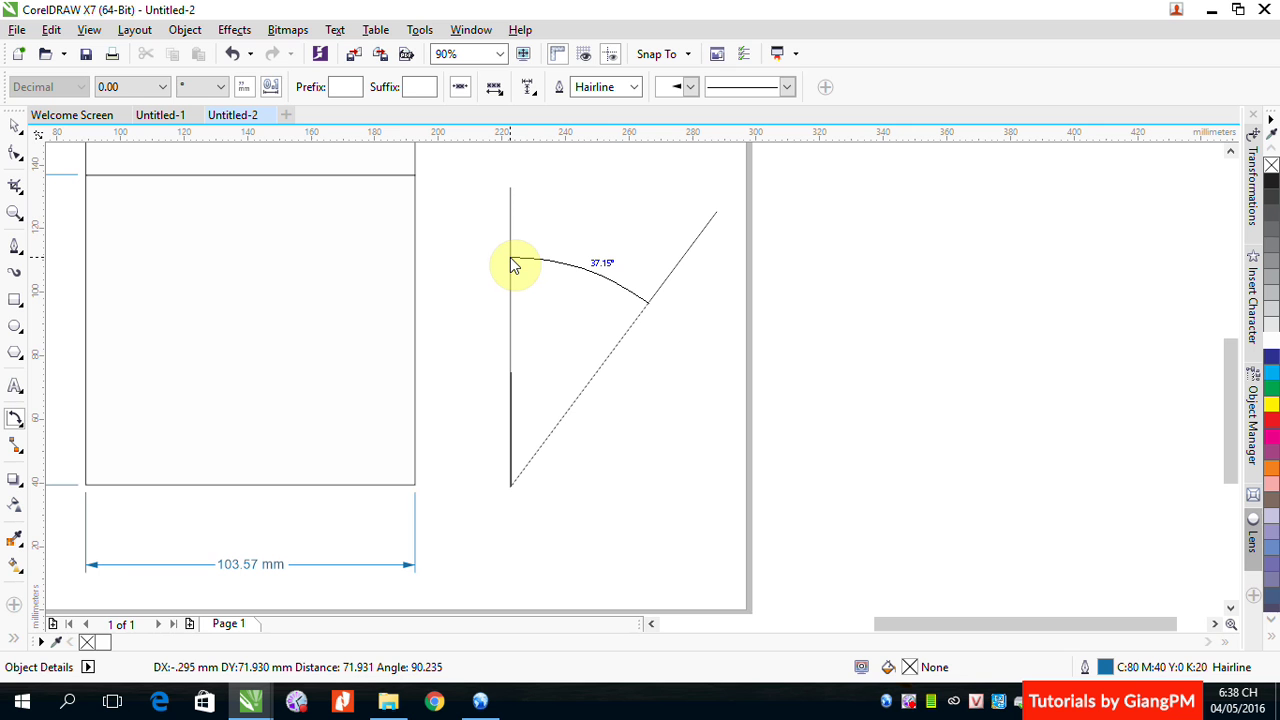
{"action": "left_click", "coordinate": [512, 265]}
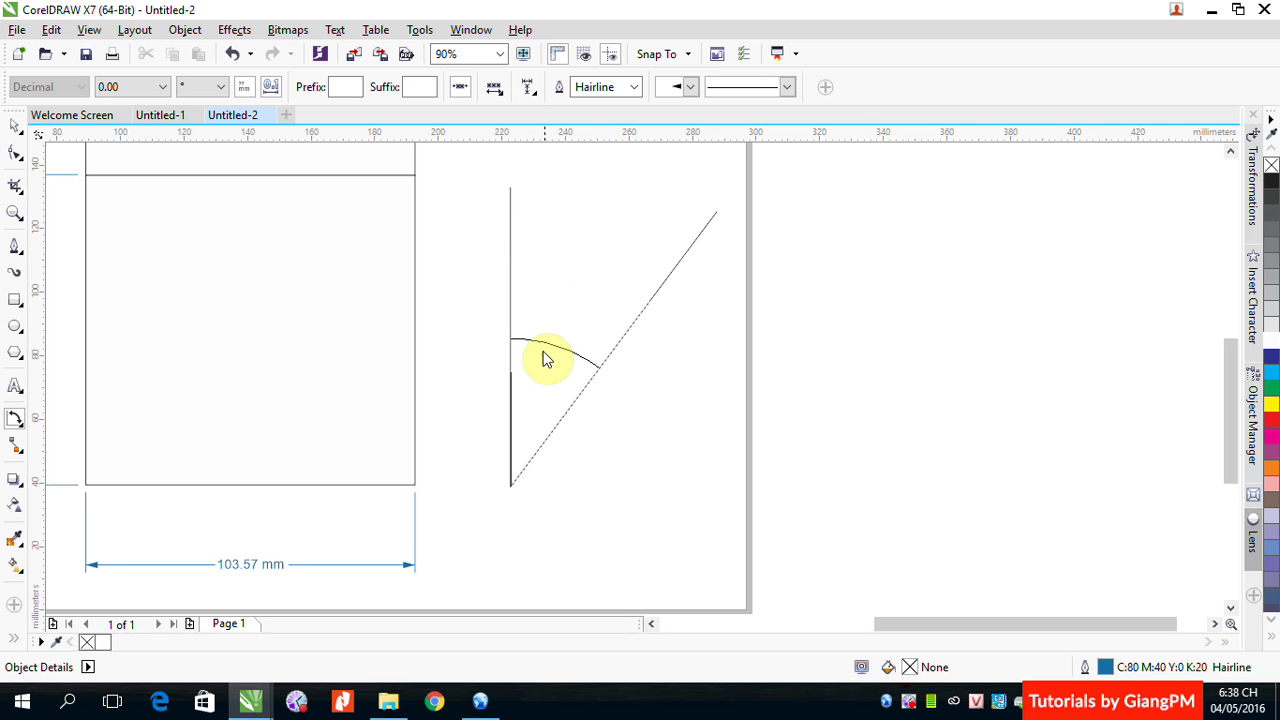
{"action": "left_click", "coordinate": [585, 276]}
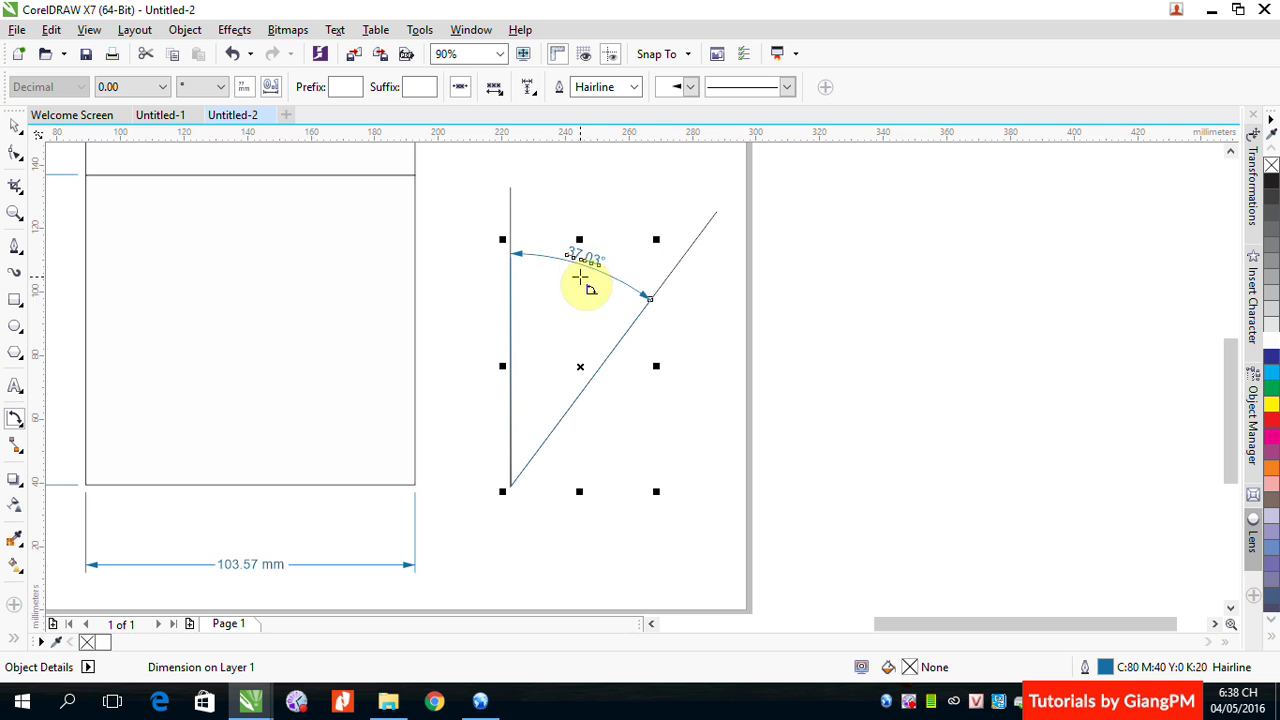
{"action": "left_click", "coordinate": [28, 131]}
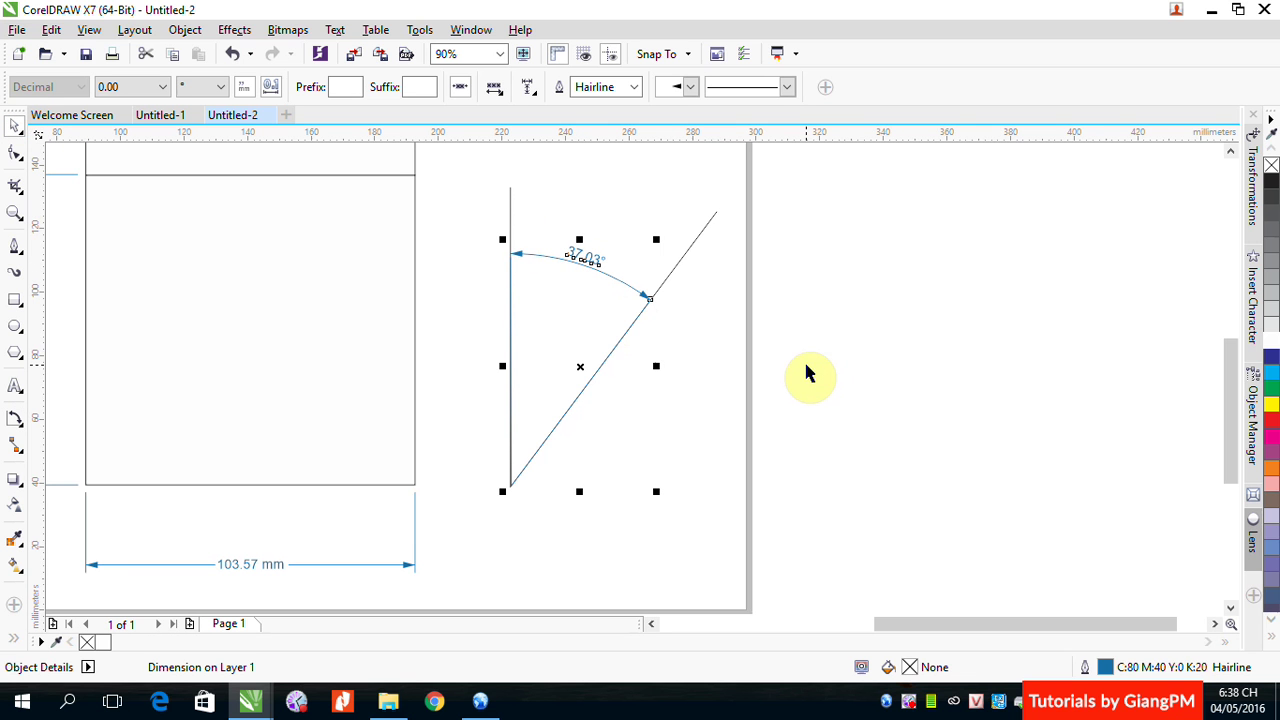
{"action": "key", "text": "z"}
{"action": "left_click_drag", "start_coordinate": [526, 211], "coordinate": [697, 331]}
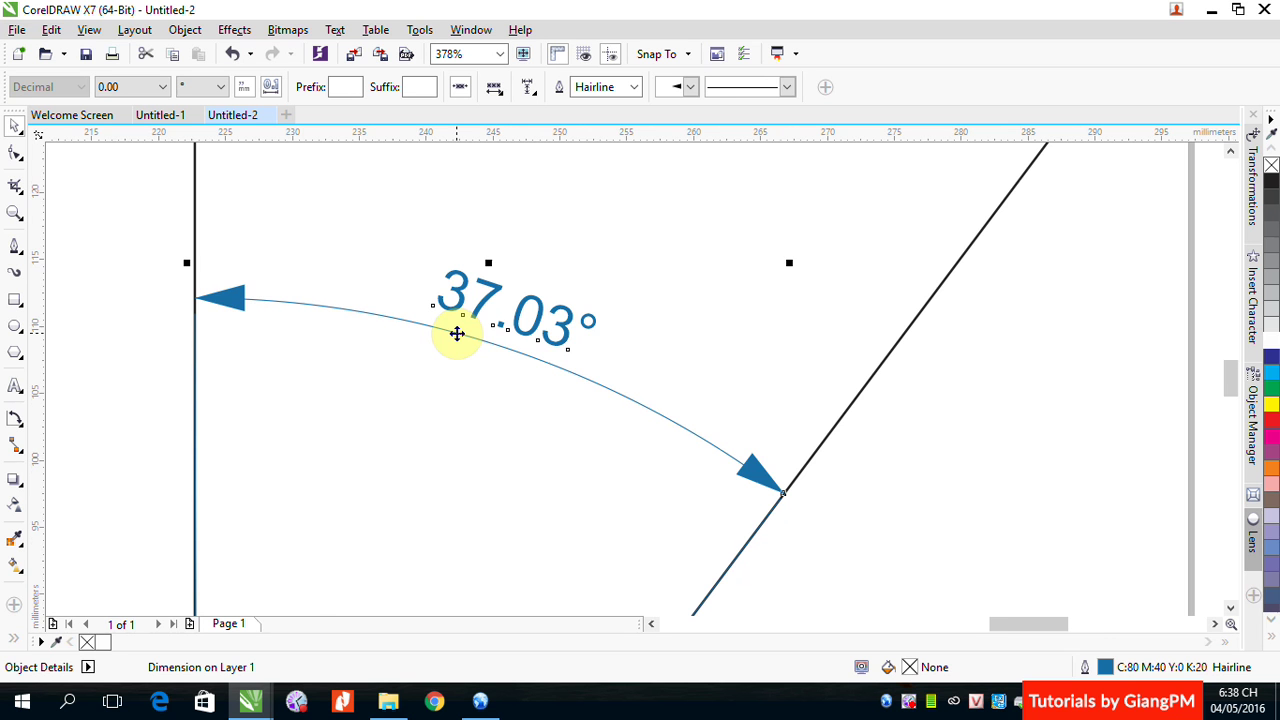
{"action": "scroll", "coordinate": [457, 333], "scroll_direction": "down", "scroll_amount": 4}
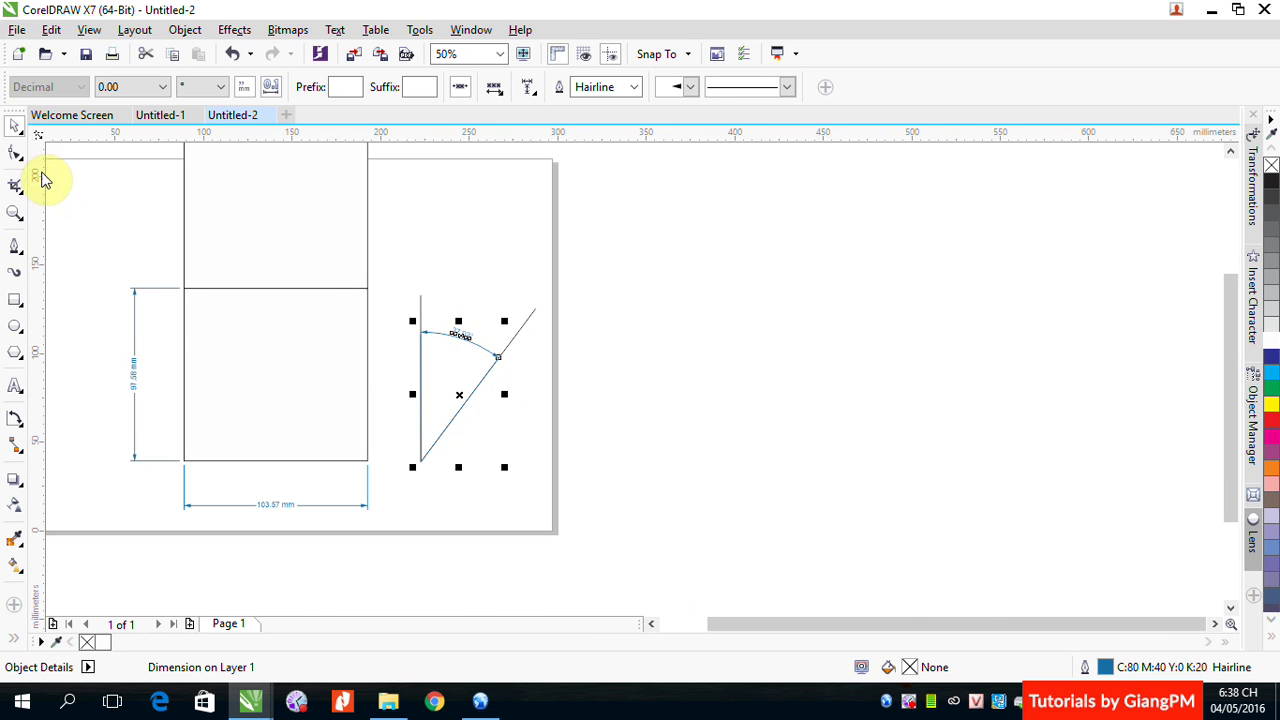
{"action": "left_click", "coordinate": [733, 365]}
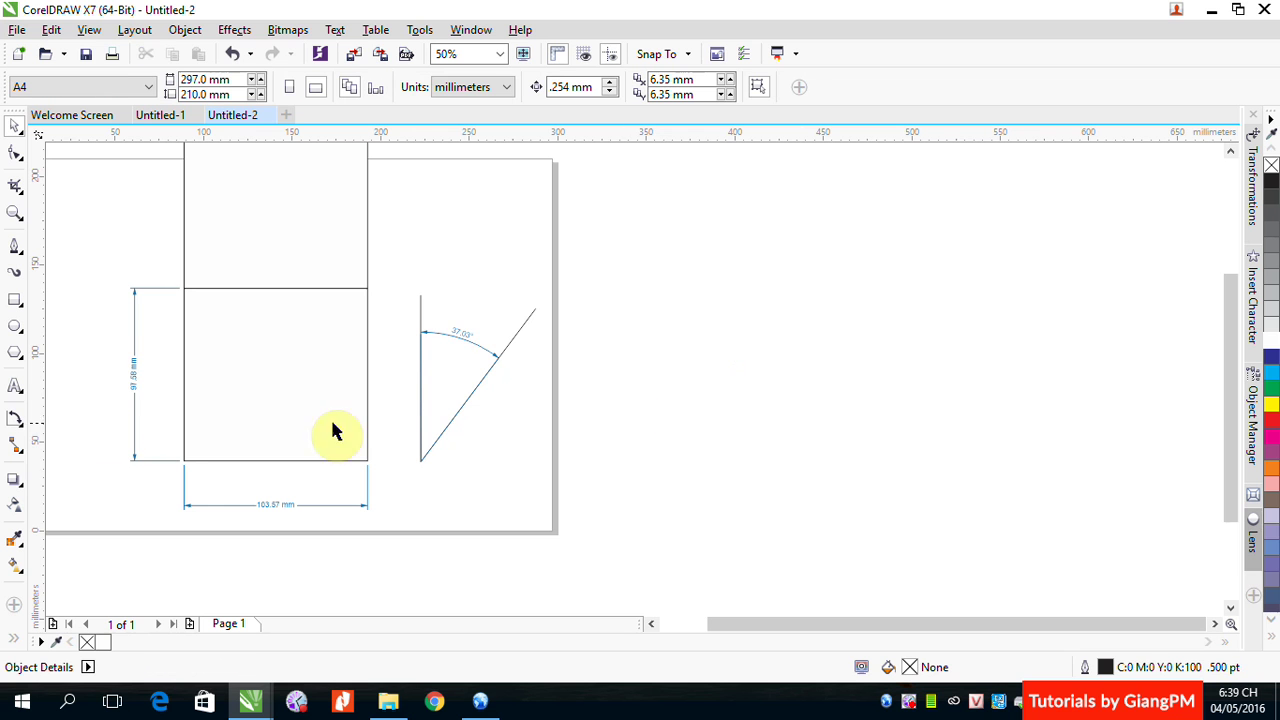
- Draw a closed staircase outline with three steps using the Pen tool, about 141 mm wide and 143 mm high, beside the page
{"action": "left_click", "coordinate": [16, 420]}
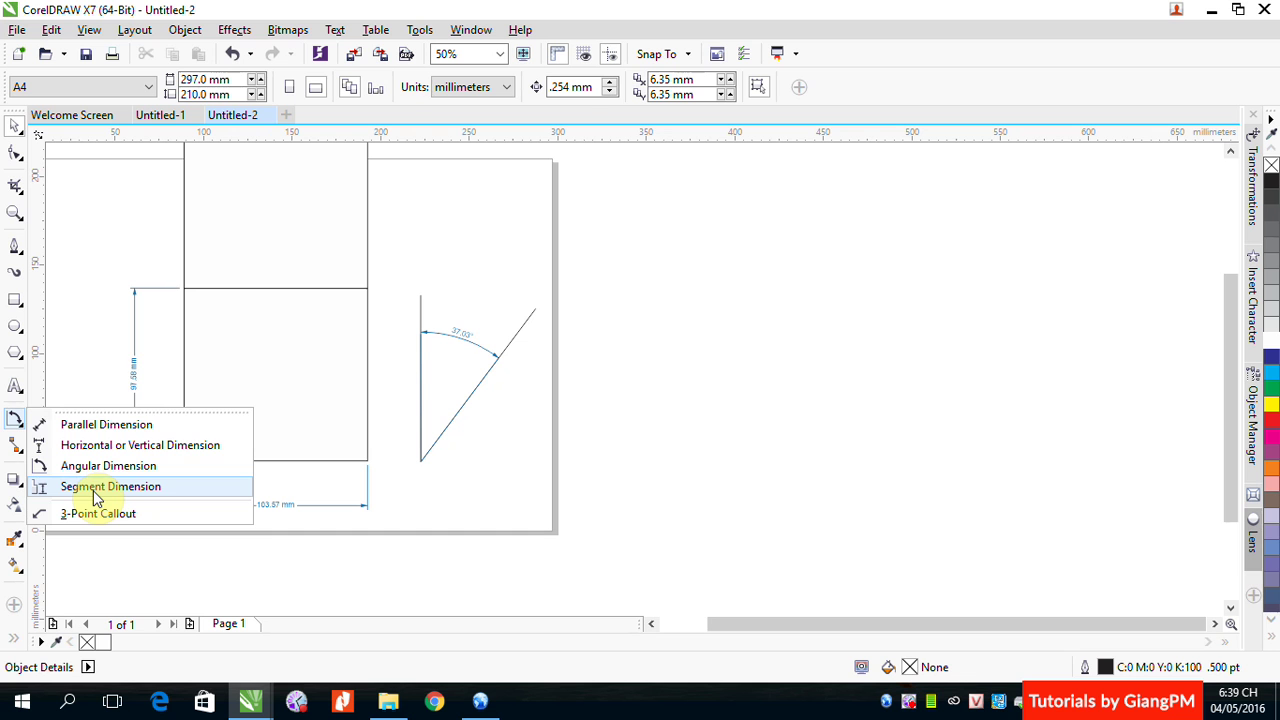
{"action": "mouse_move", "coordinate": [15, 245]}
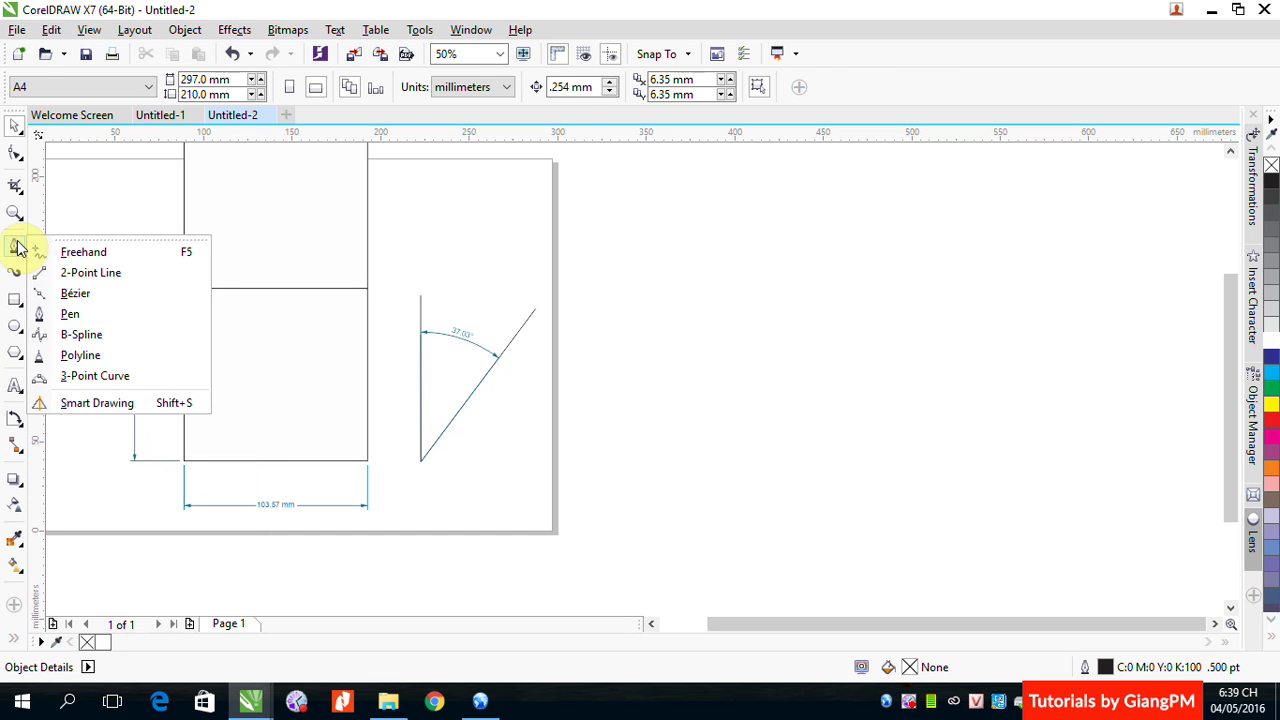
{"action": "left_click", "coordinate": [75, 248]}
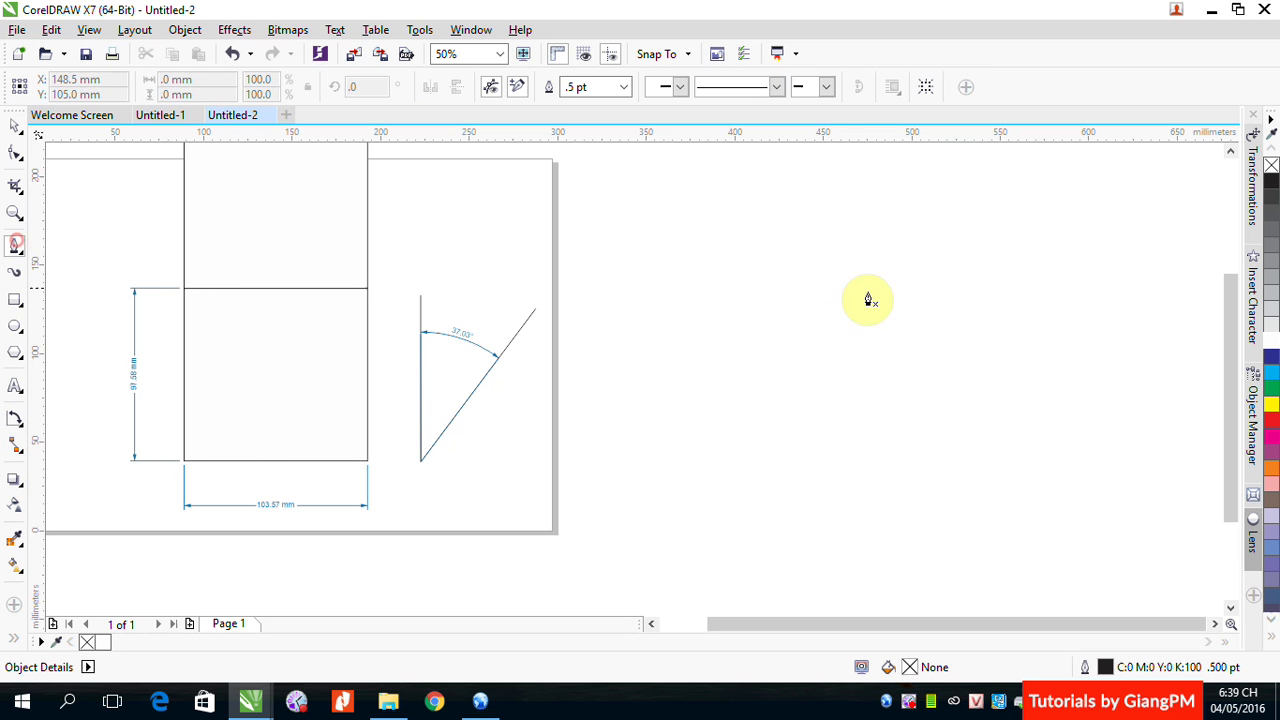
{"action": "left_click", "coordinate": [697, 540]}
{"action": "left_click", "coordinate": [697, 440]}
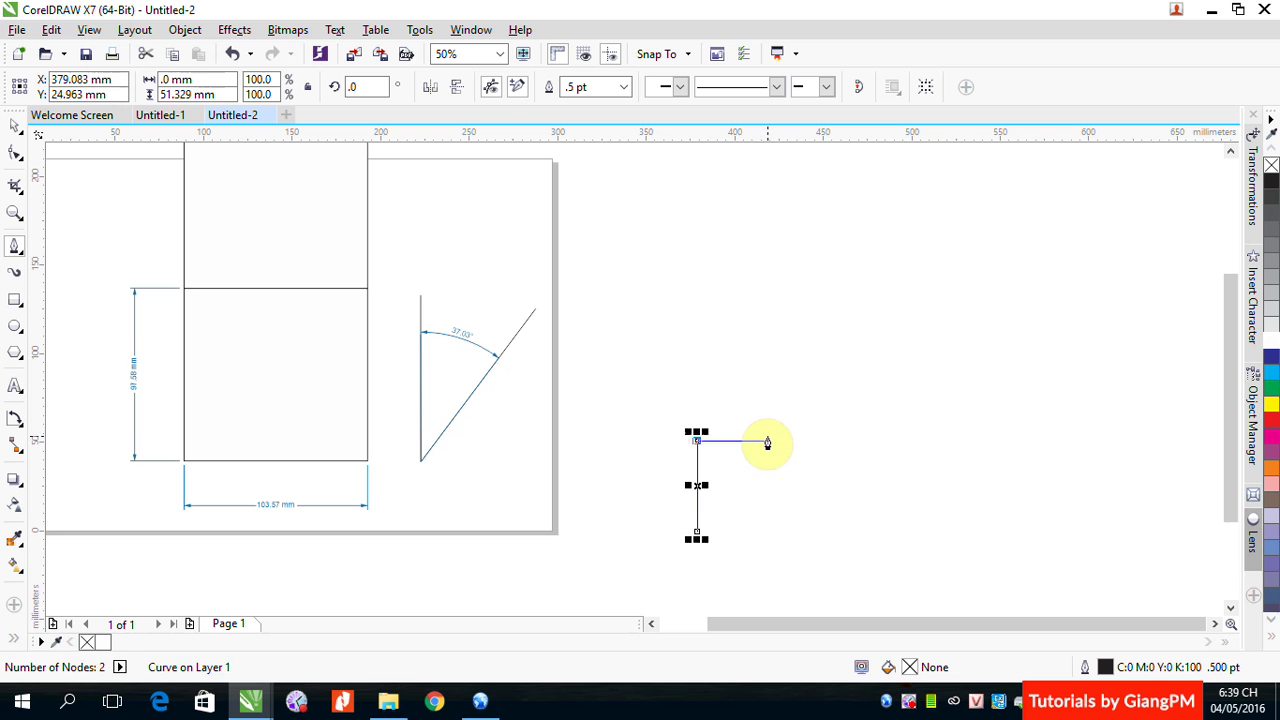
{"action": "left_click", "coordinate": [771, 440]}
{"action": "left_click", "coordinate": [771, 364]}
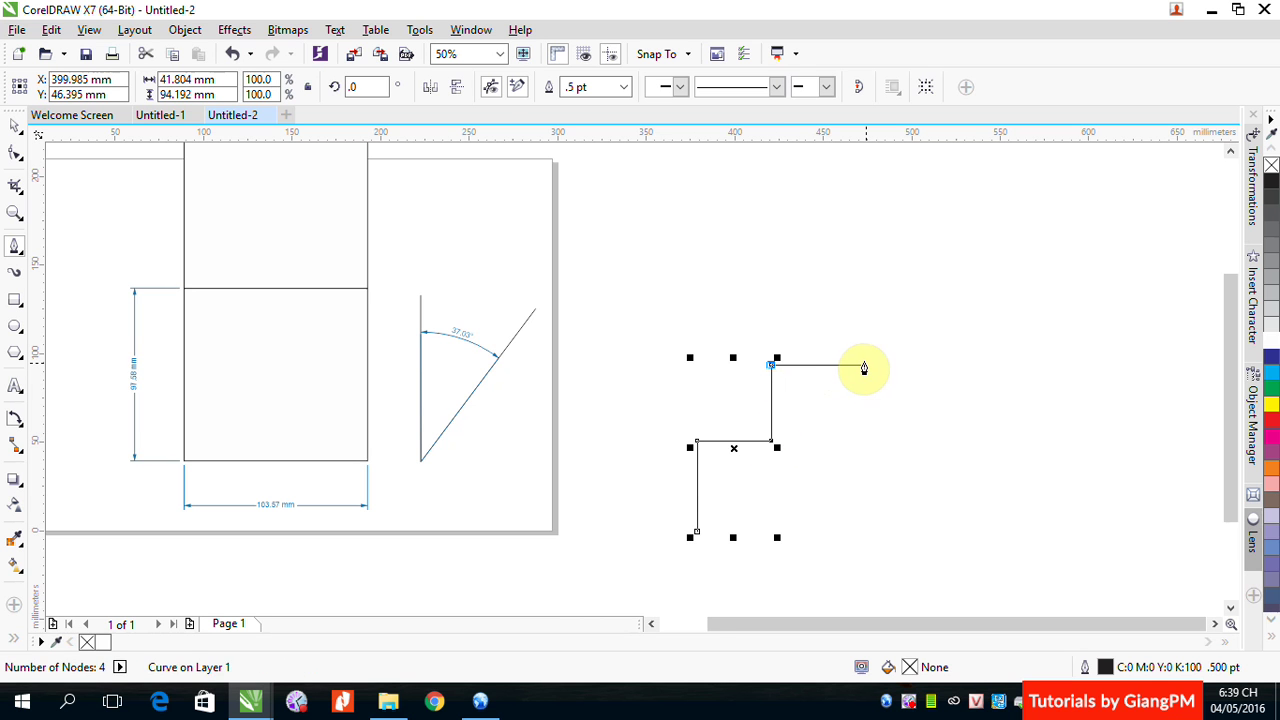
{"action": "left_click", "coordinate": [851, 364]}
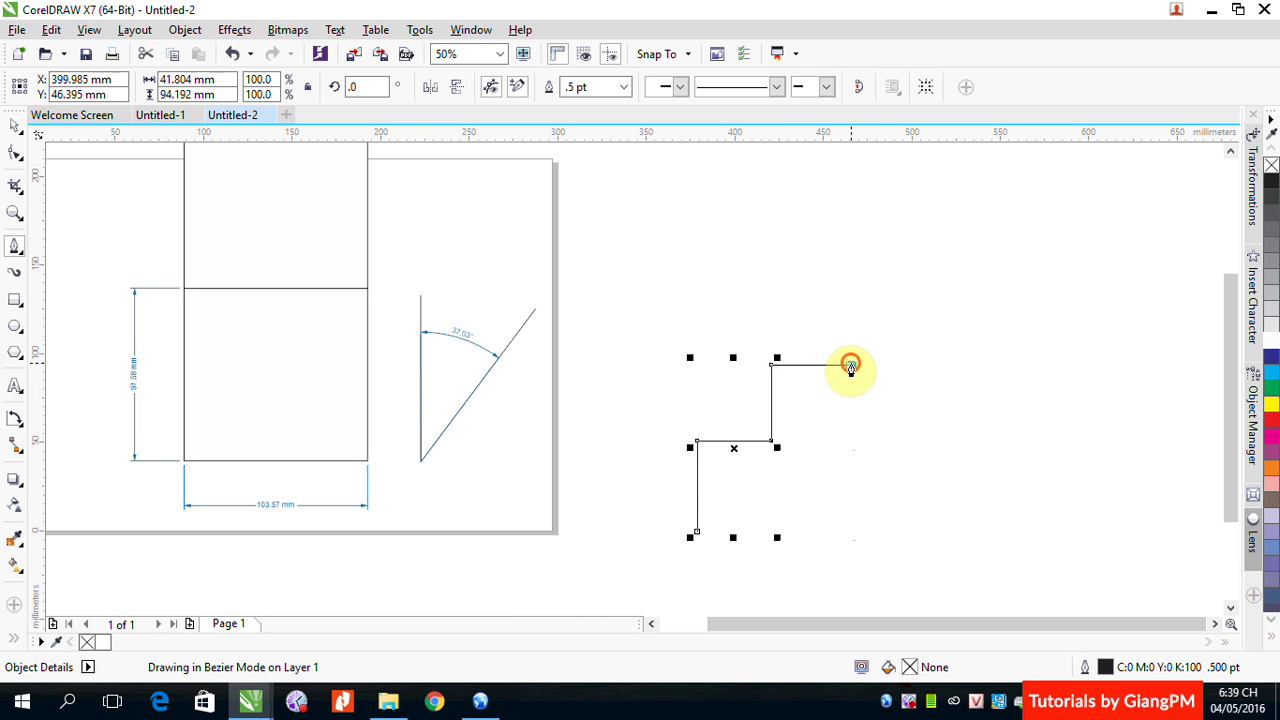
{"action": "left_click", "coordinate": [849, 283]}
{"action": "left_click", "coordinate": [945, 278]}
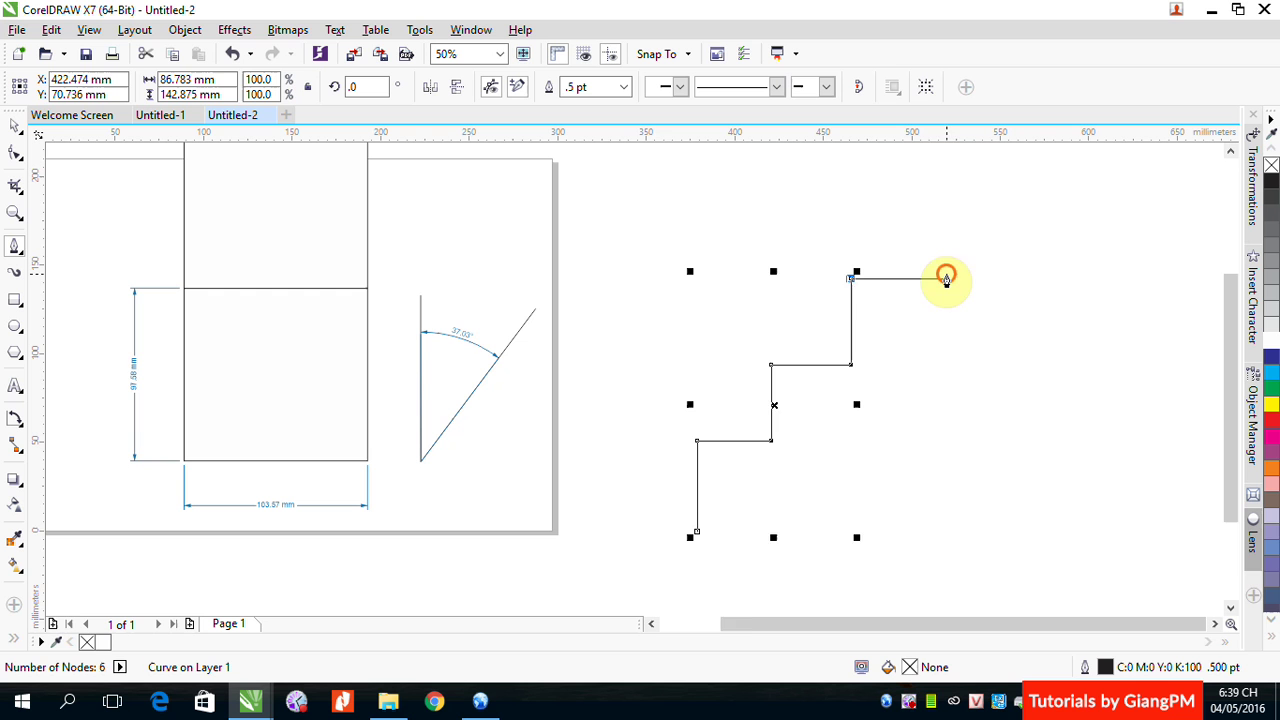
{"action": "left_click", "coordinate": [947, 530]}
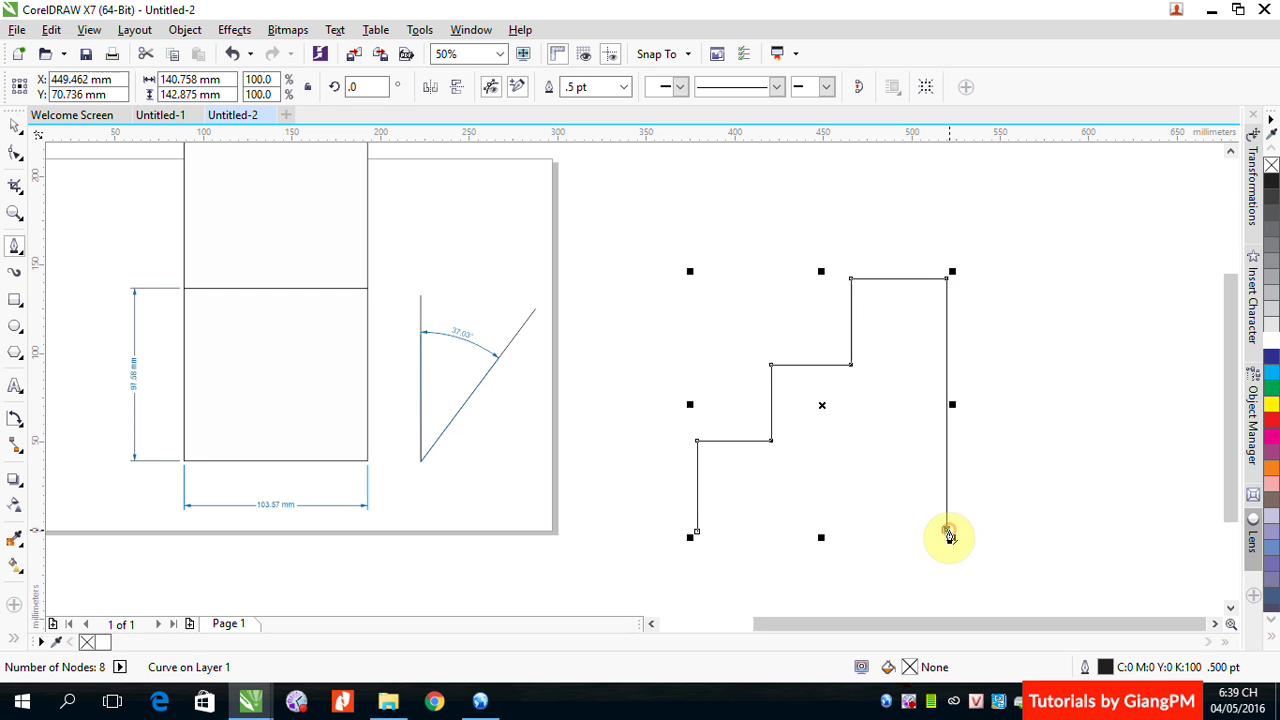
{"action": "left_click", "coordinate": [697, 531]}
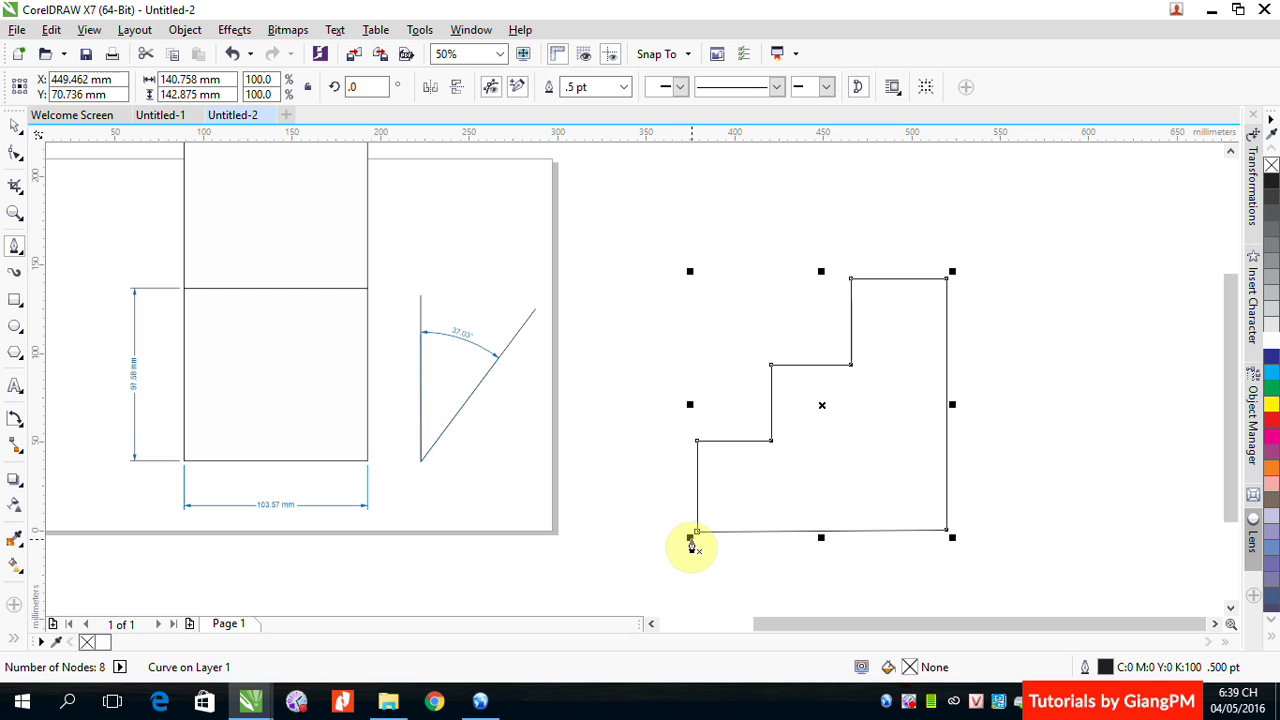
{"action": "left_click", "coordinate": [12, 130]}
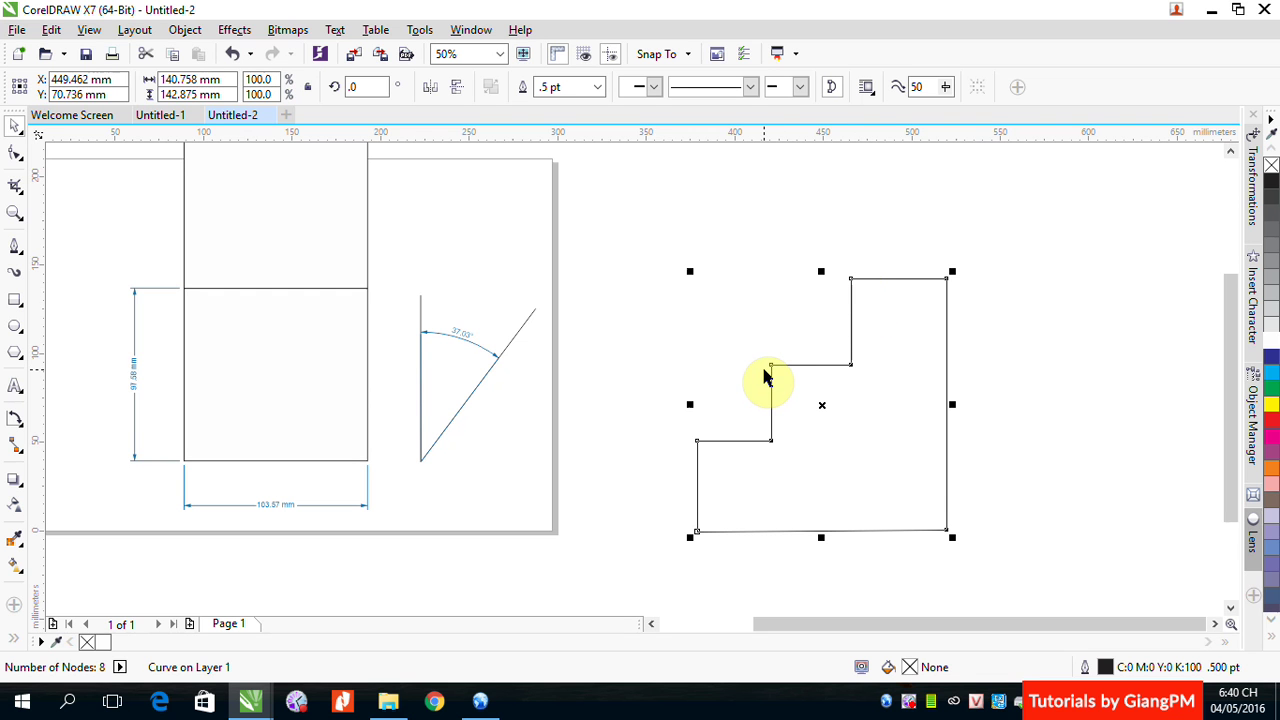
- Add a horizontal Segment Dimension to the lowest tread of the staircase outline, placed above that tread
{"action": "left_click", "coordinate": [16, 426]}
{"action": "left_click", "coordinate": [80, 486]}
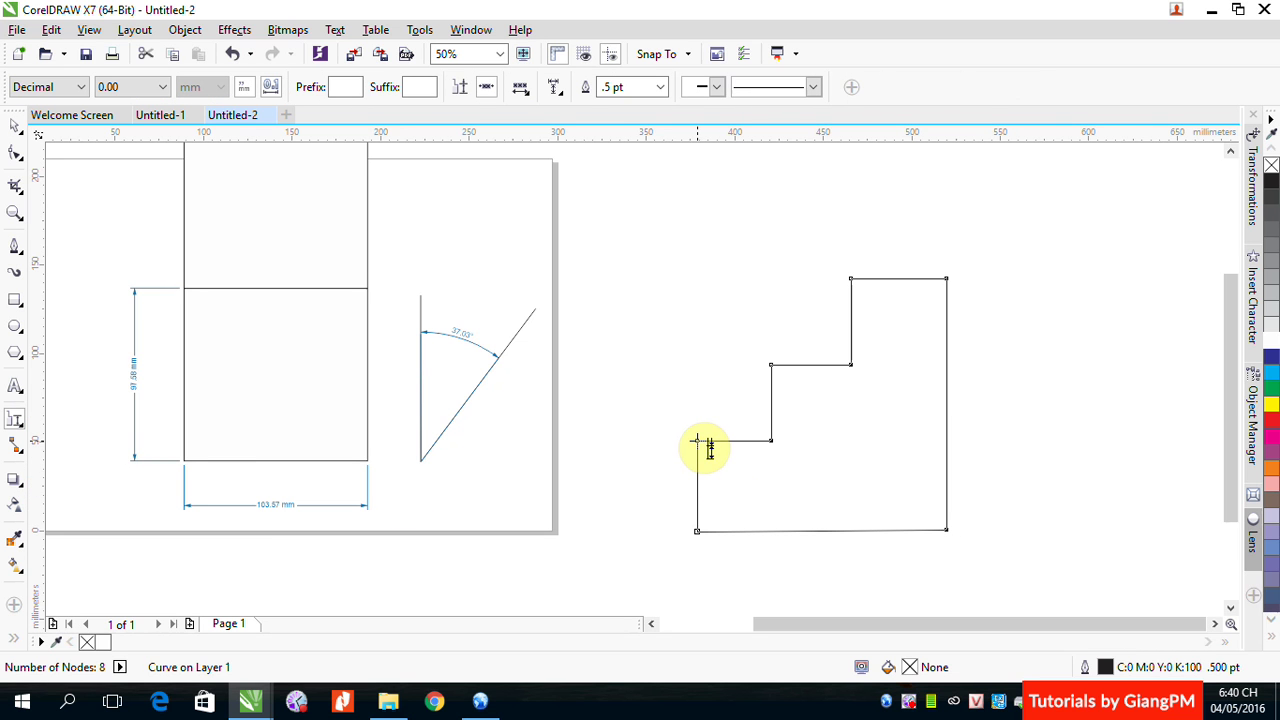
{"action": "left_click", "coordinate": [701, 441]}
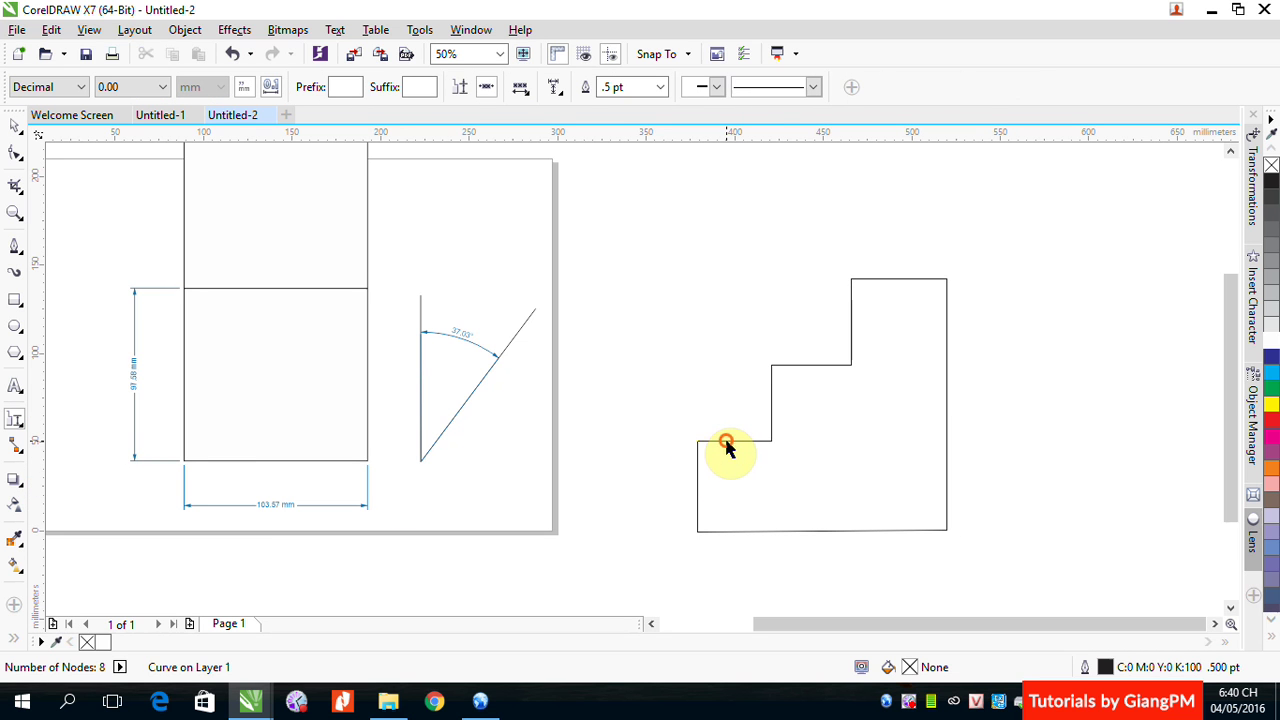
{"action": "left_click", "coordinate": [769, 442]}
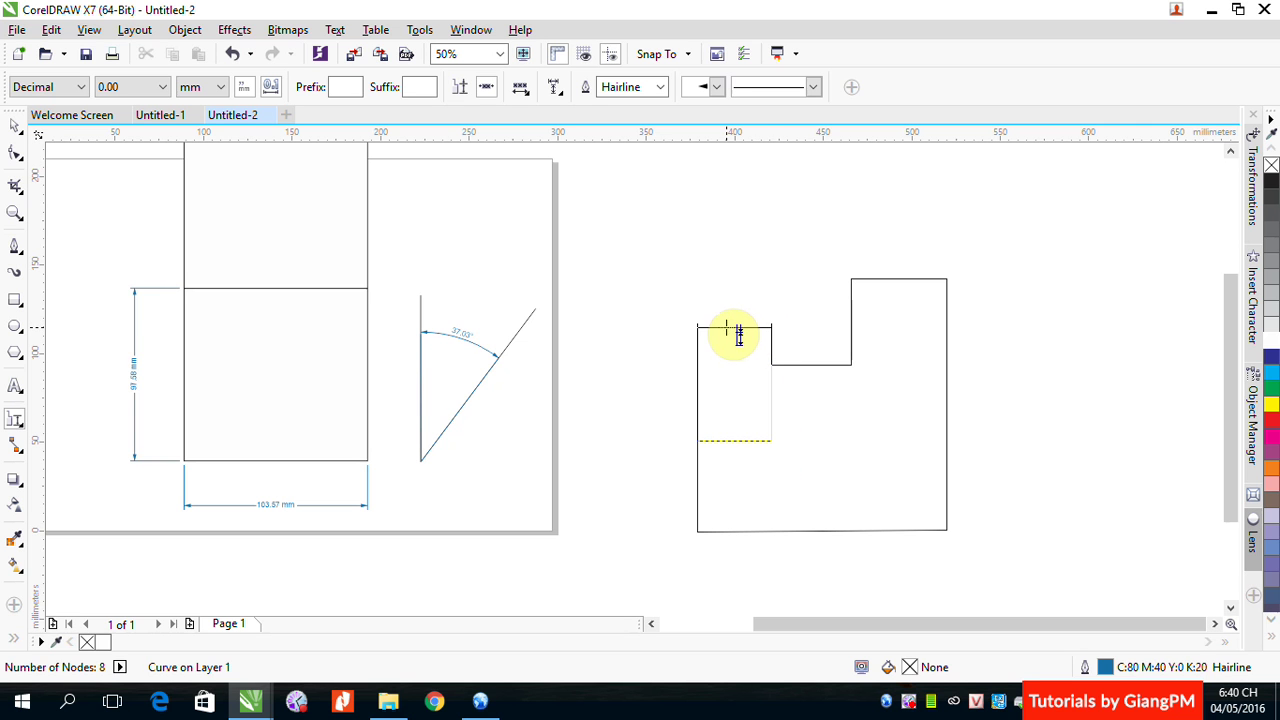
{"action": "left_click", "coordinate": [738, 328]}
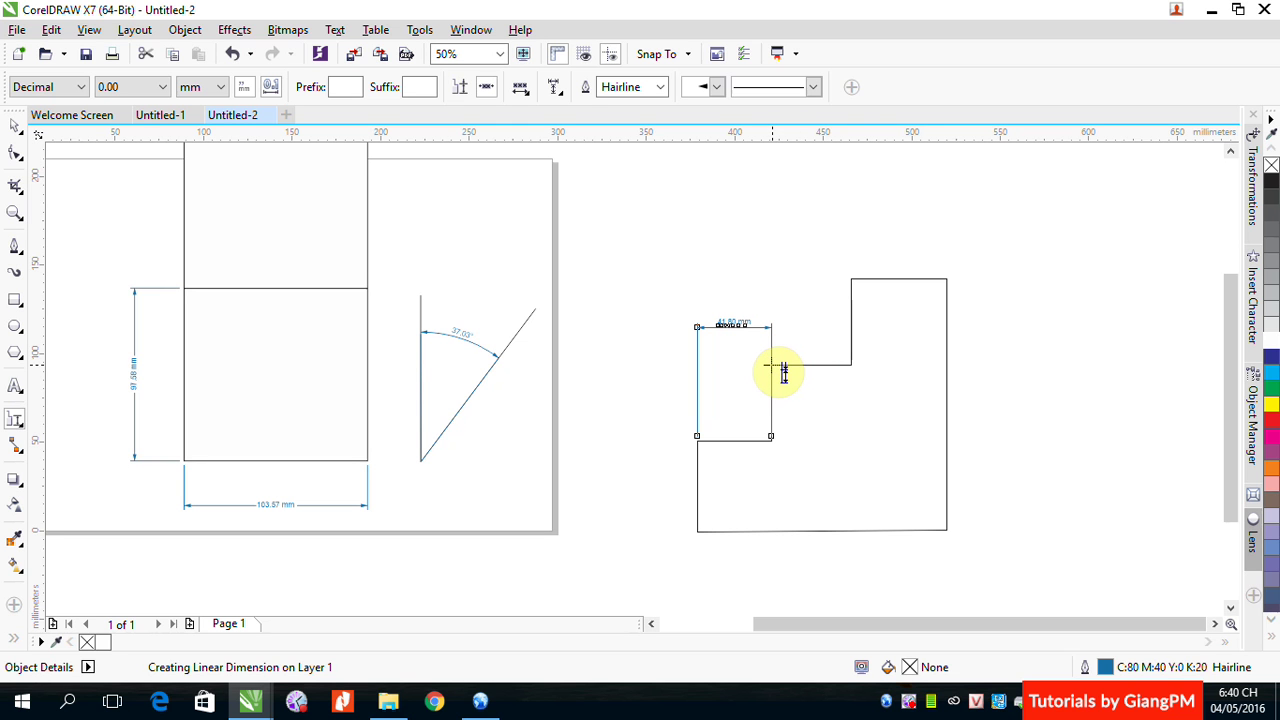
- Add a horizontal Segment Dimension to the middle tread of the staircase outline, placed higher than the lowest tread's dimension
{"action": "key", "text": "Escape"}
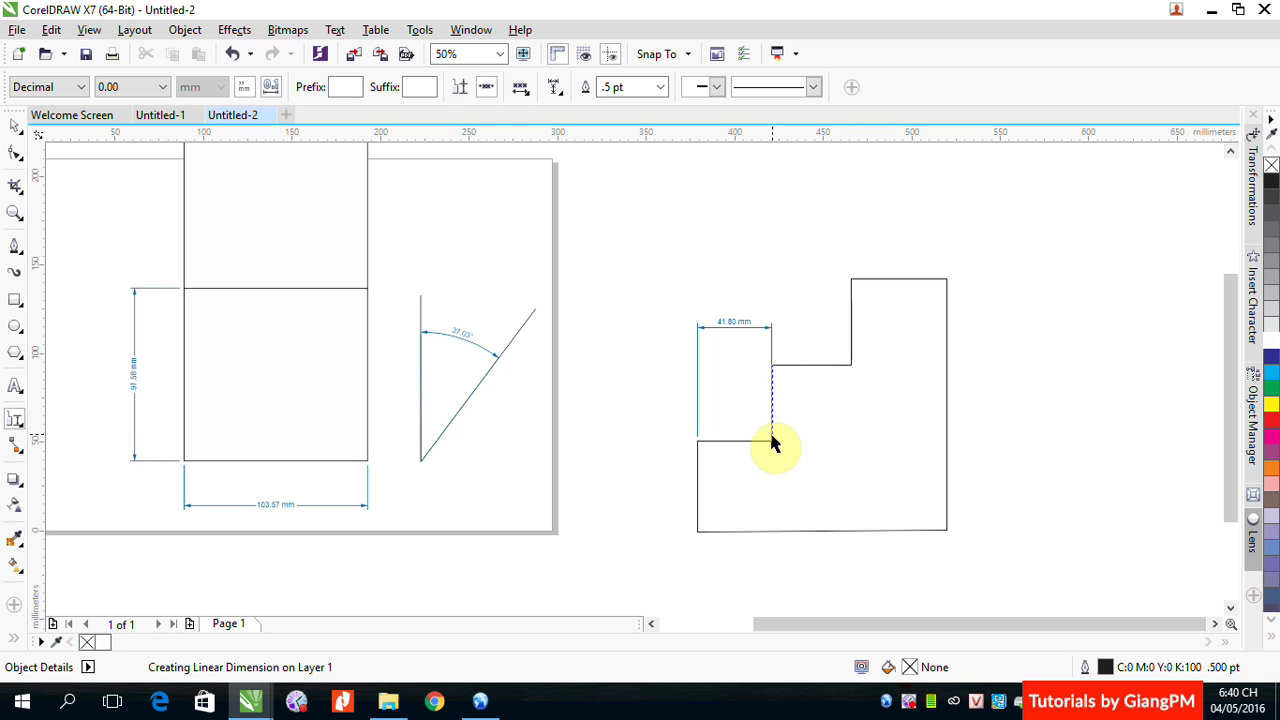
{"action": "left_click", "coordinate": [768, 440]}
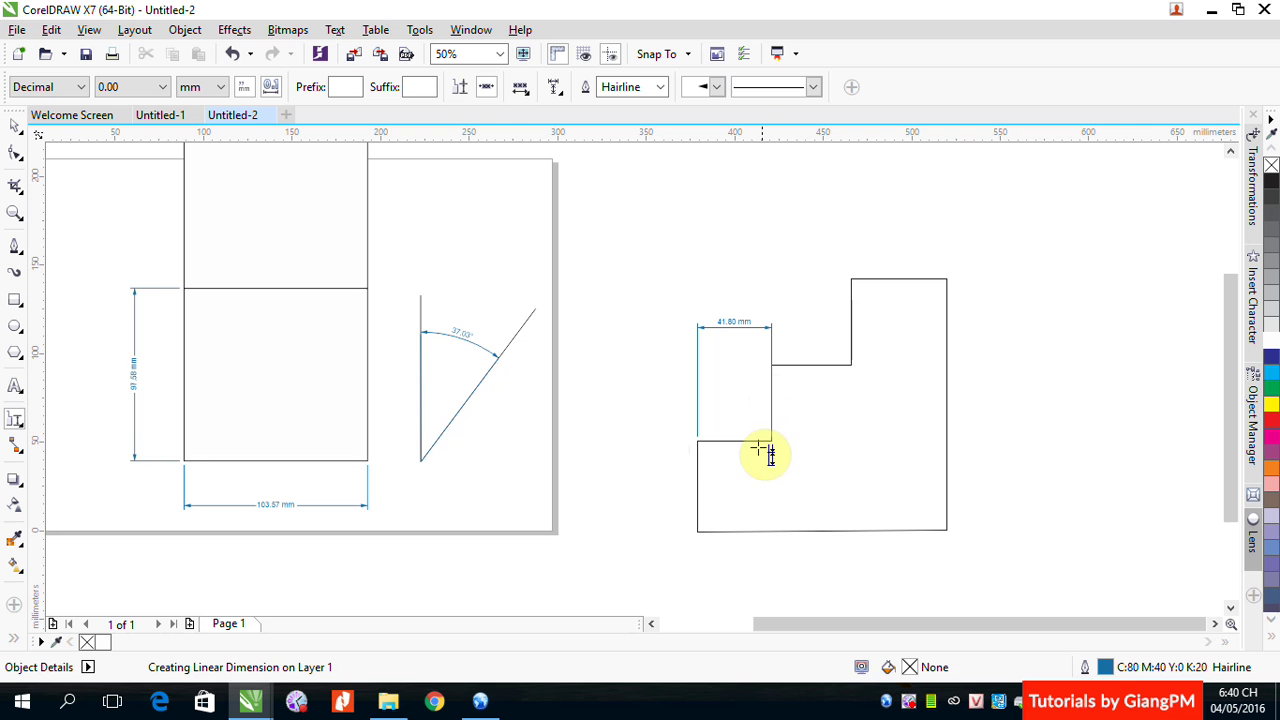
{"action": "left_click", "coordinate": [850, 365]}
{"action": "left_click", "coordinate": [851, 367]}
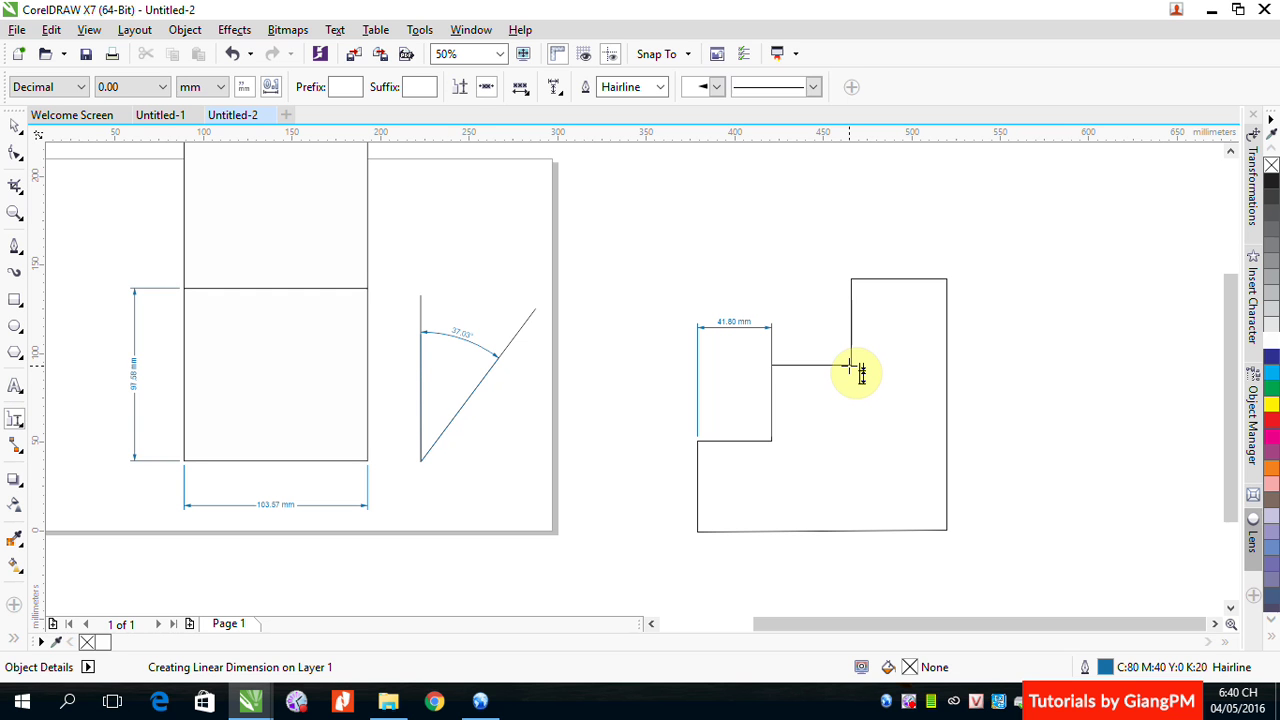
{"action": "left_click", "coordinate": [846, 367]}
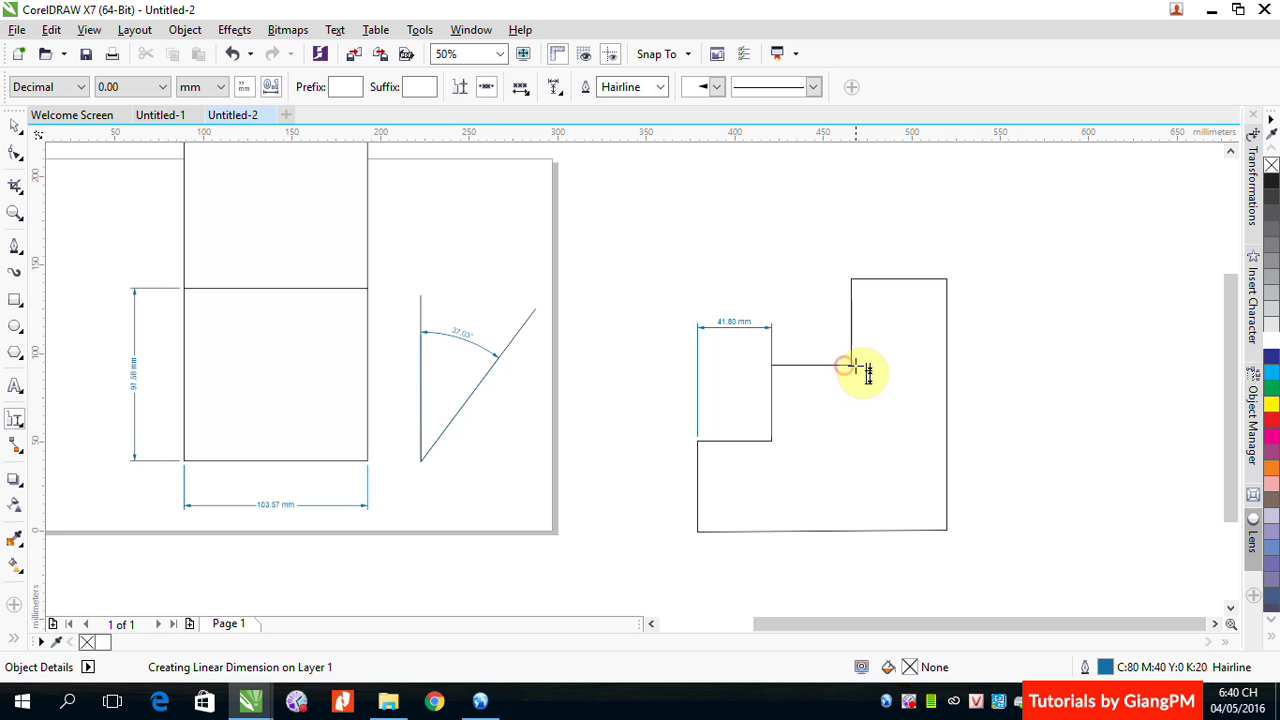
{"action": "left_click", "coordinate": [850, 368]}
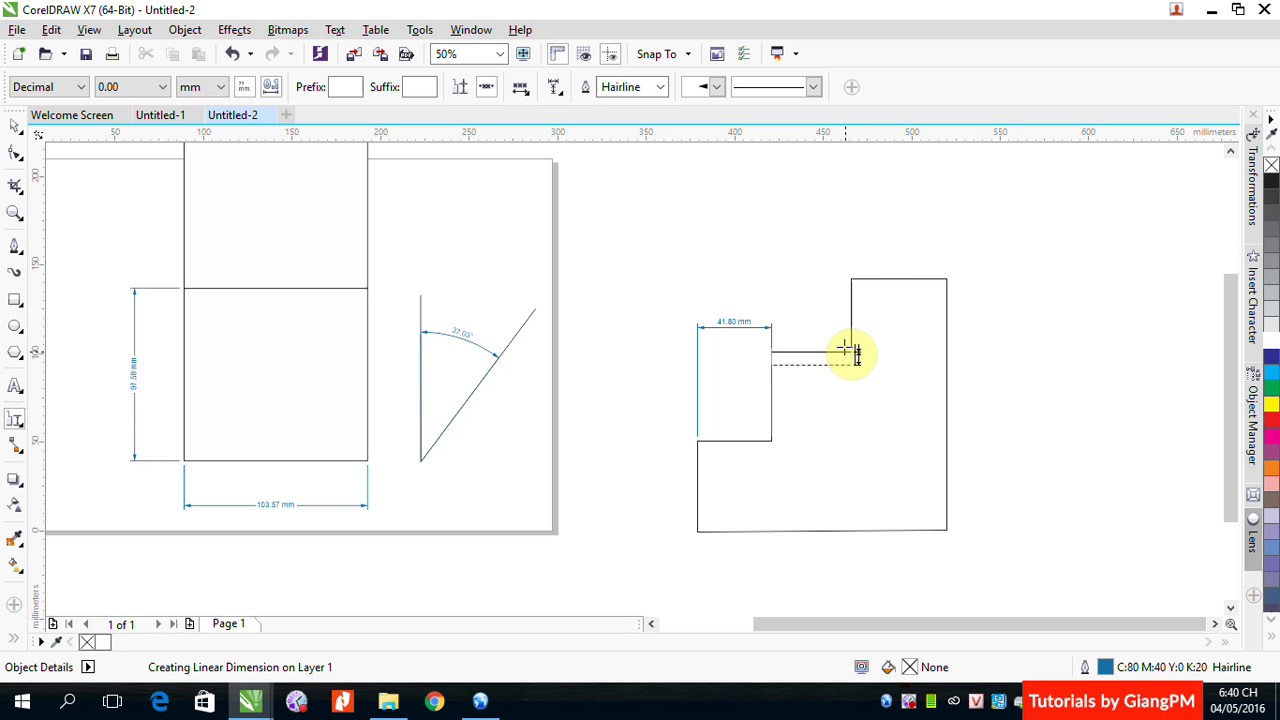
{"action": "left_click", "coordinate": [849, 236]}
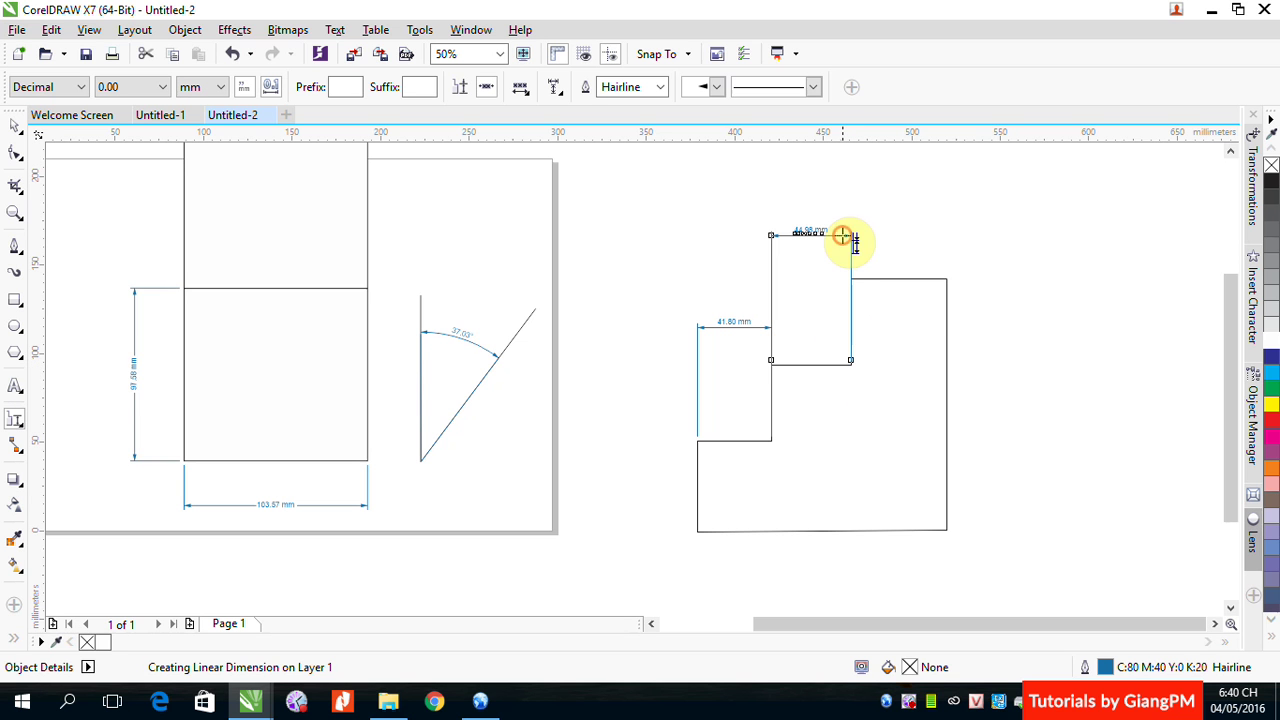
- Add a horizontal Segment Dimension to the top tread of the staircase outline, placed above the shape
{"action": "left_click", "coordinate": [947, 278]}
{"action": "left_click", "coordinate": [947, 278]}
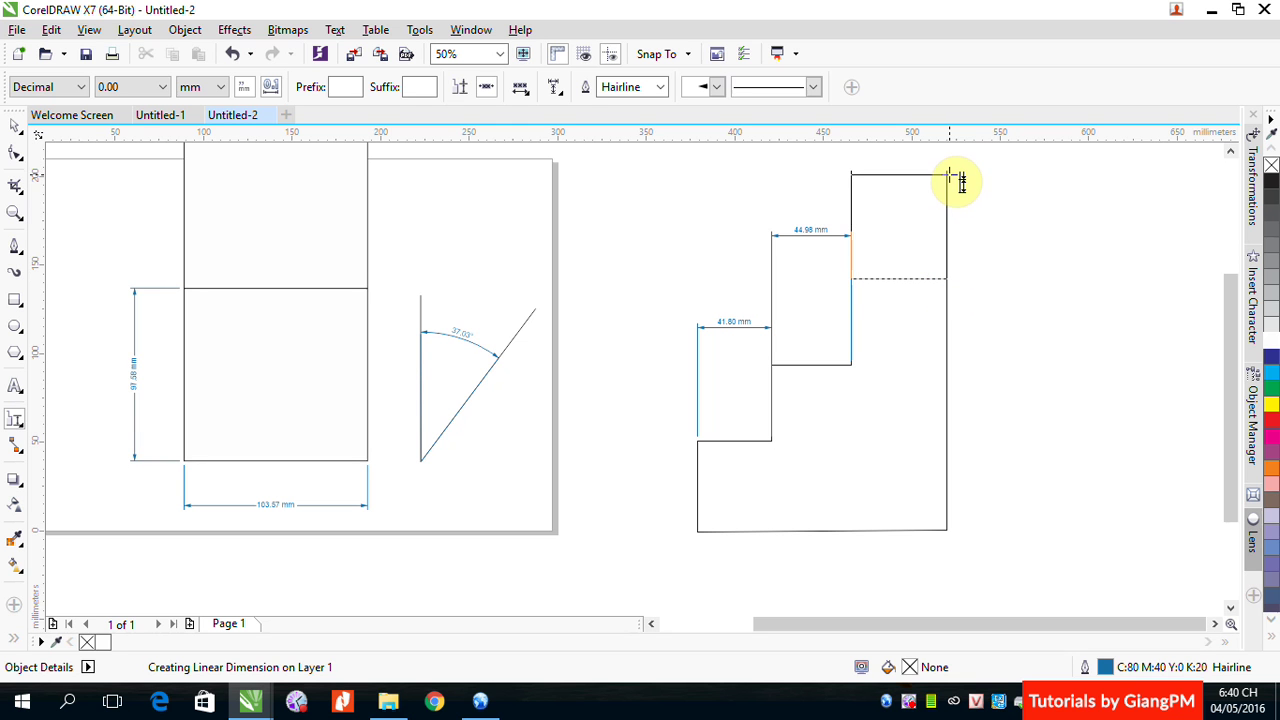
{"action": "left_click", "coordinate": [951, 174]}
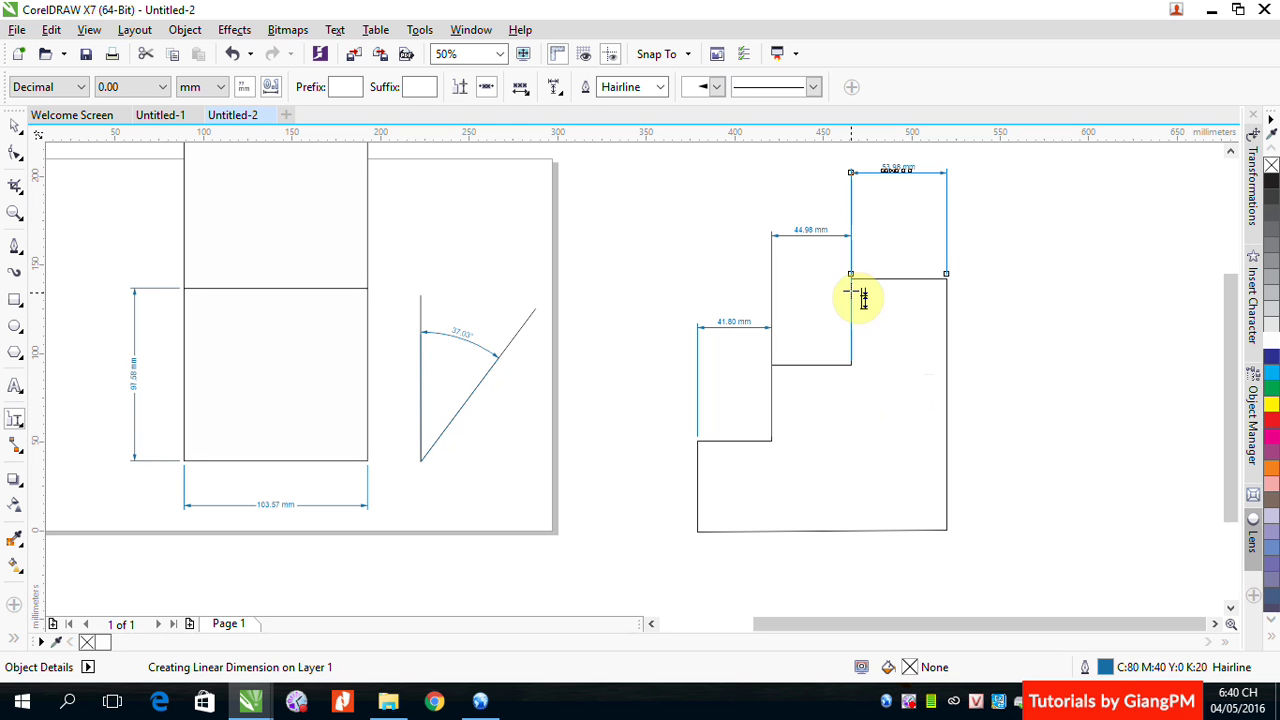
- Add a vertical Segment Dimension to the lowest riser of the staircase outline, placed outside the shape
{"action": "left_click", "coordinate": [698, 532]}
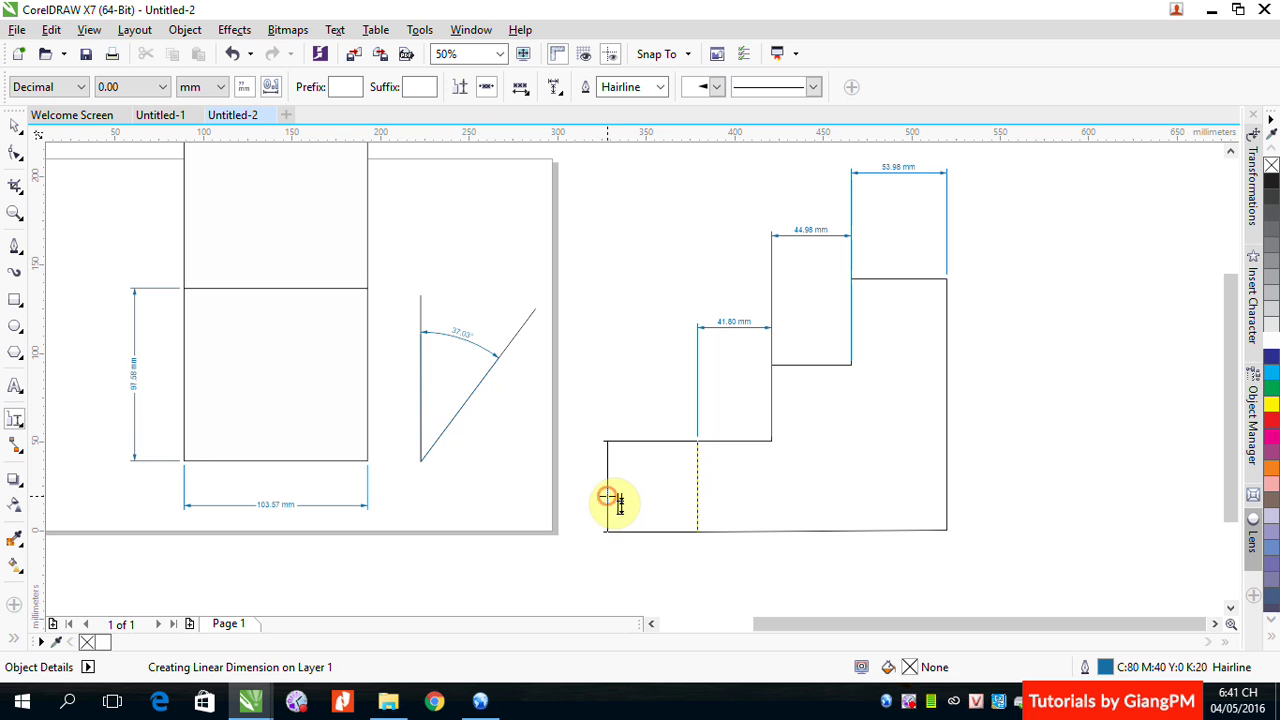
{"action": "left_click", "coordinate": [606, 500]}
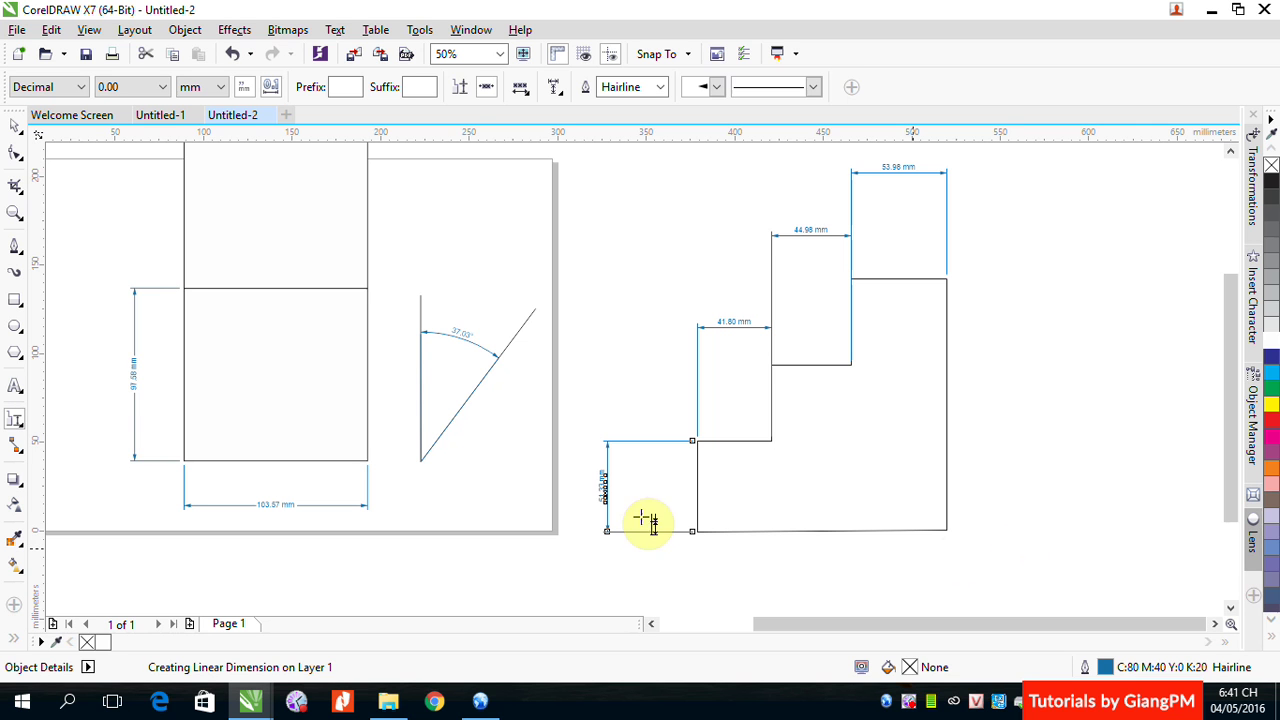
- Add a 3-Point Callout rising from the staircase's upper outer corner, about 93 mm wide and 40 mm high, with the text "fygfuyguyfggufygs"
{"action": "left_click", "coordinate": [13, 432]}
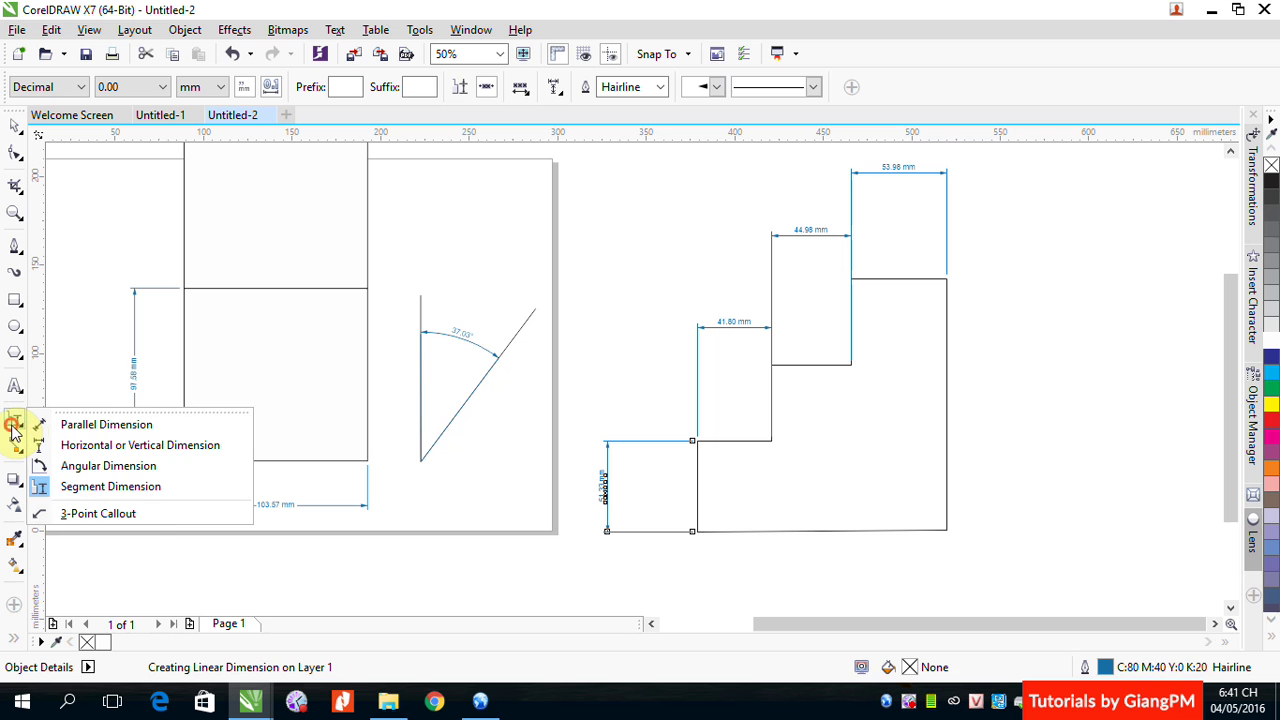
{"action": "left_click", "coordinate": [132, 516]}
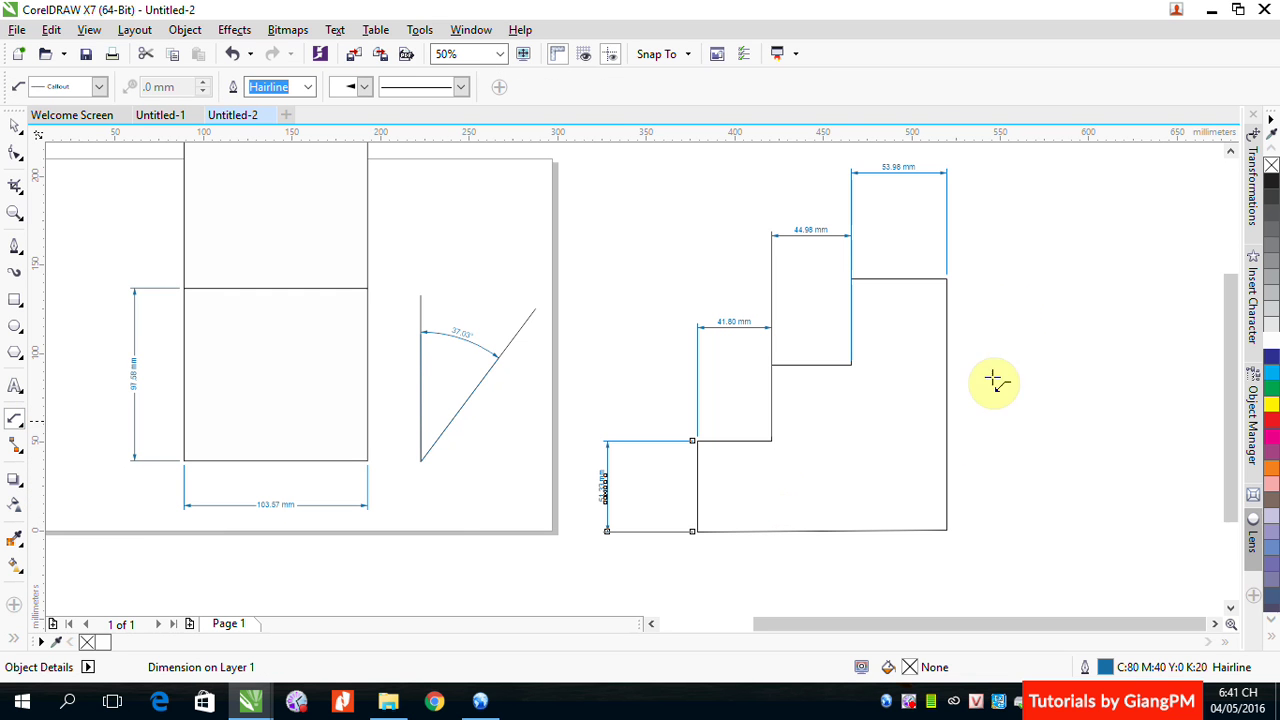
{"action": "left_click", "coordinate": [946, 278]}
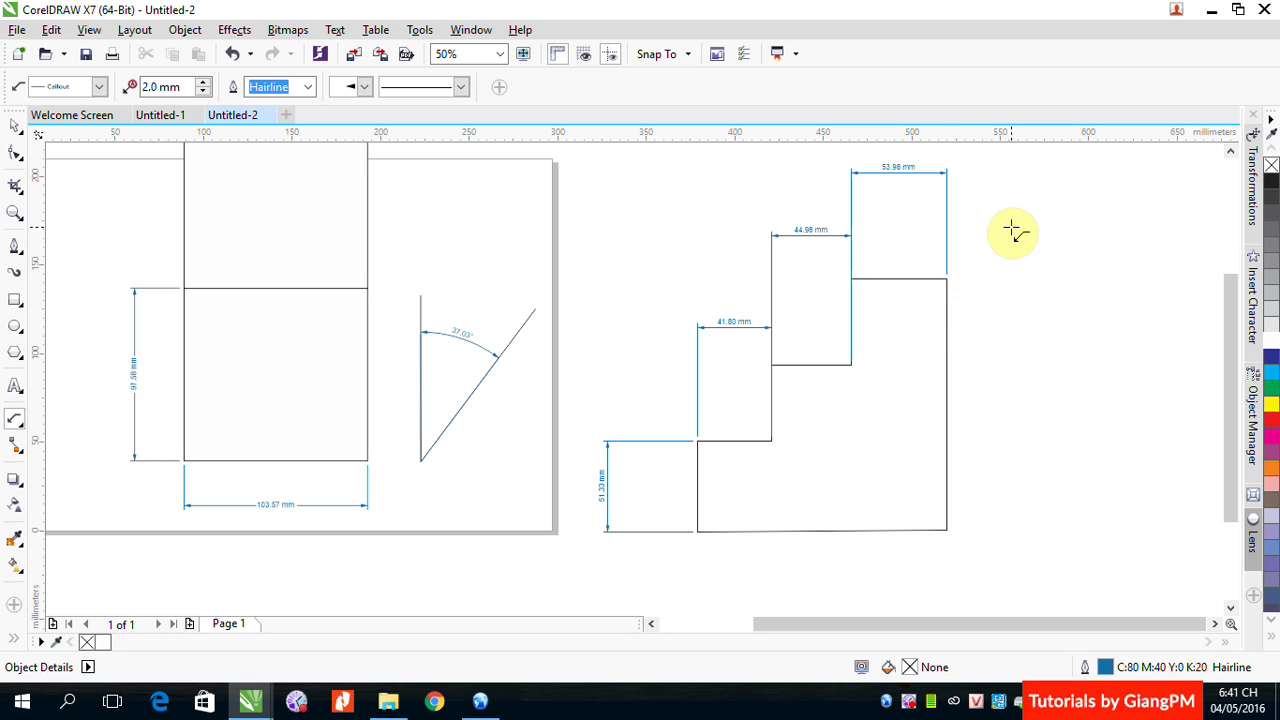
{"action": "left_click", "coordinate": [946, 278]}
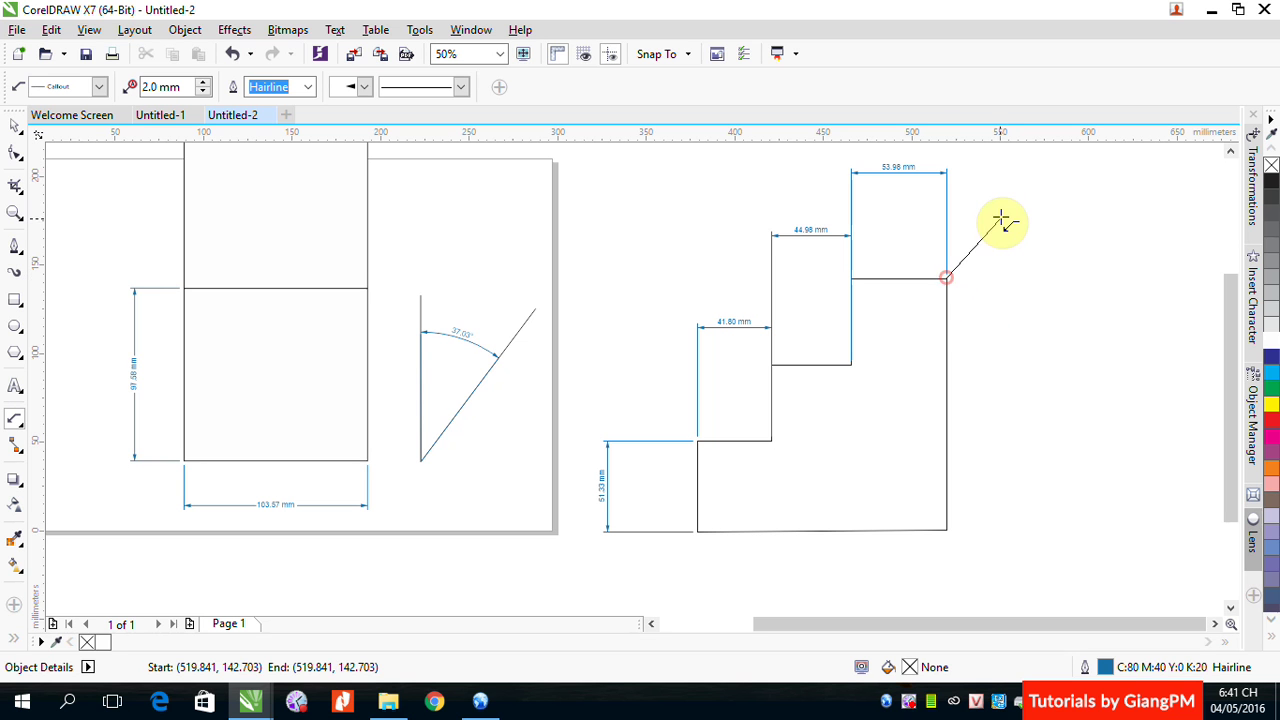
{"action": "left_click", "coordinate": [1026, 206]}
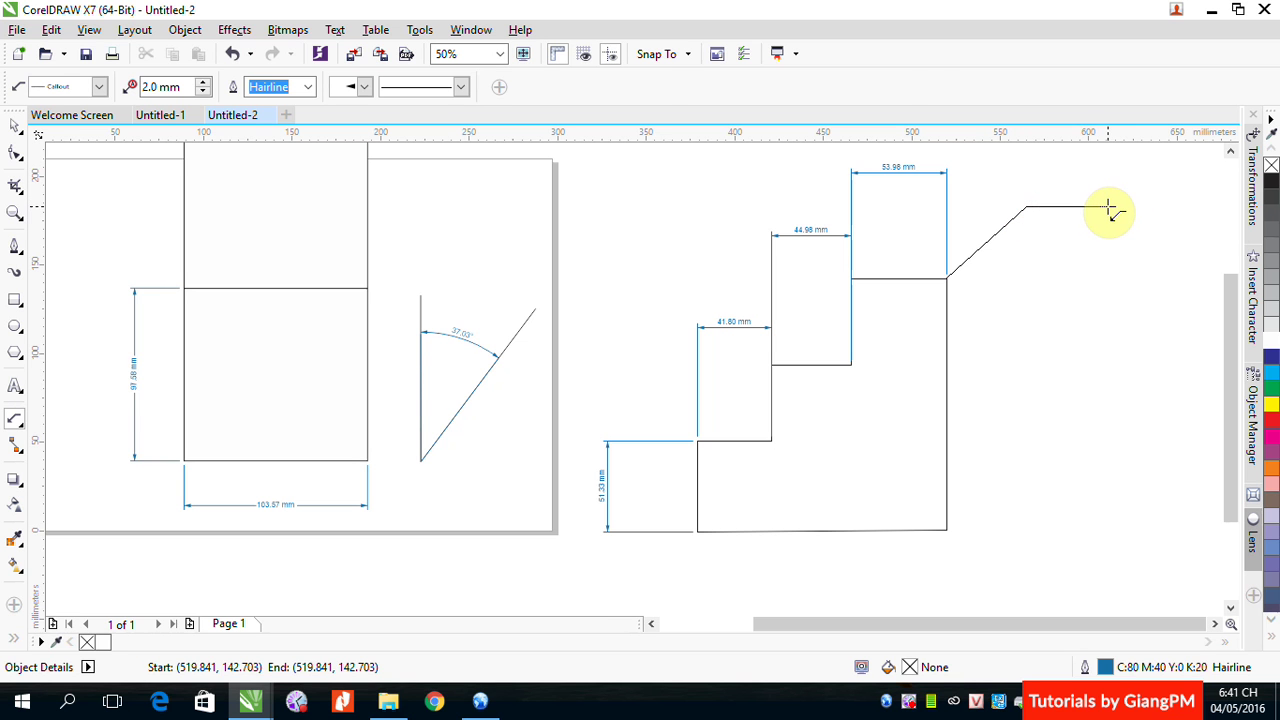
{"action": "left_click", "coordinate": [1110, 207]}
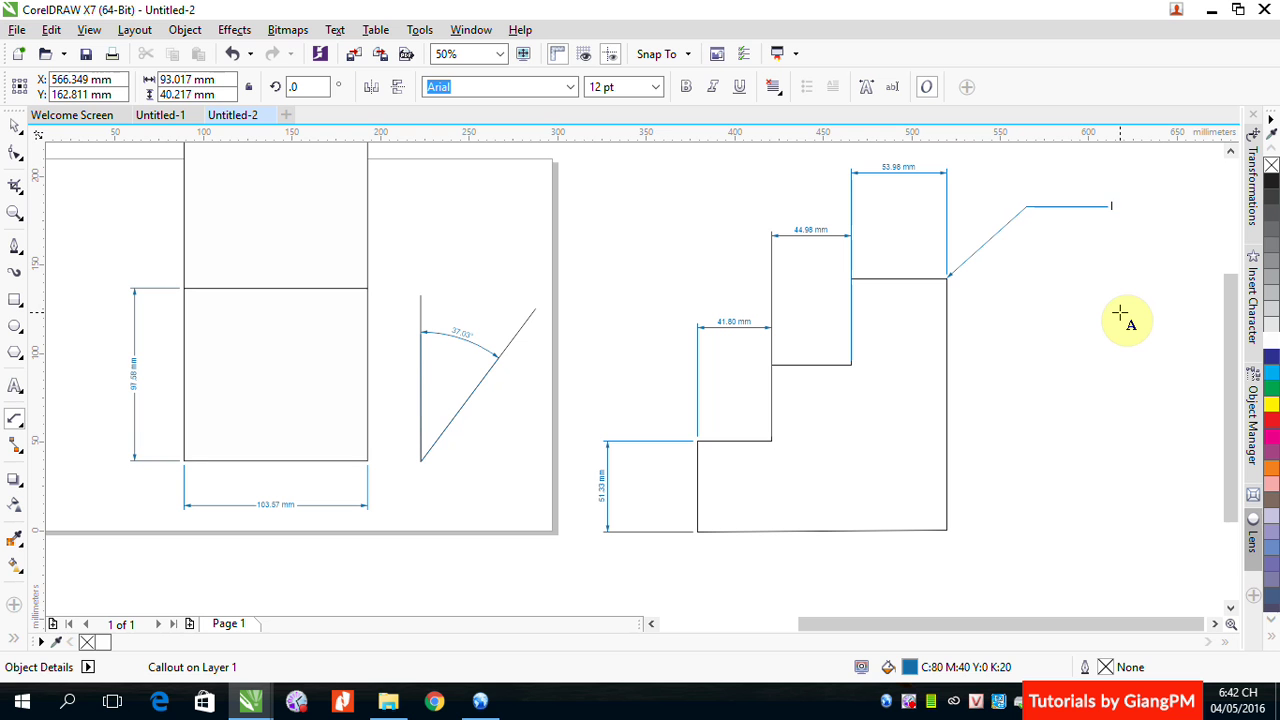
{"action": "type", "text": "fygfuyguyfggufygs"}
{"action": "left_click", "coordinate": [15, 125]}
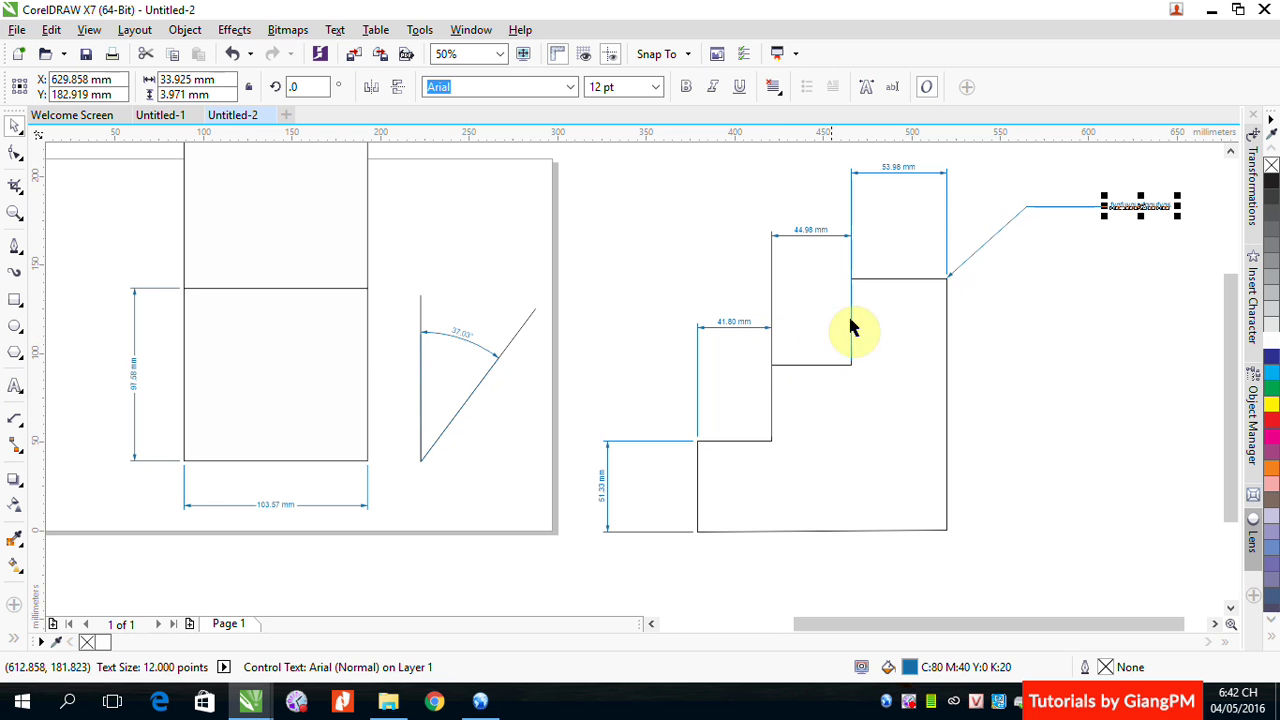
- Add a second 3-Point Callout descending from the same staircase corner, about 42 mm wide and 16 mm high, with the text "fhhisfhiusdhiufh"
{"action": "left_click_drag", "start_coordinate": [922, 179], "coordinate": [1200, 314]}
{"action": "key", "text": "Escape"}
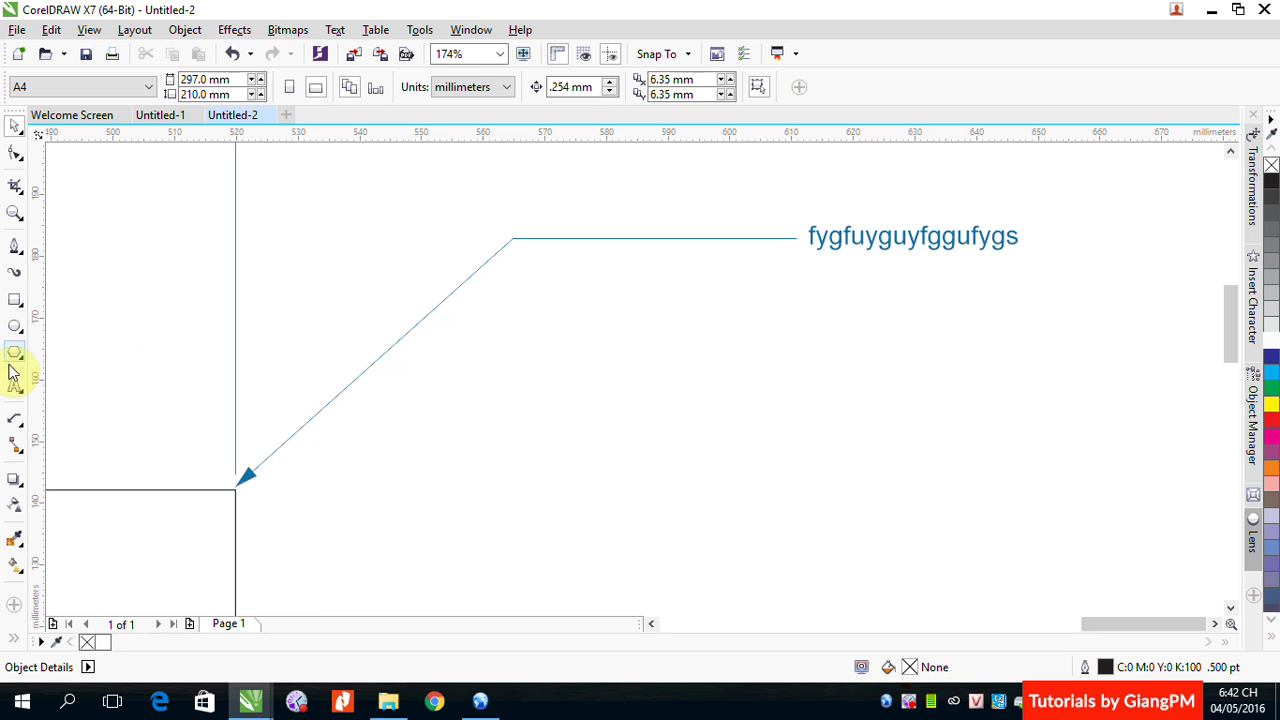
{"action": "left_click", "coordinate": [14, 419]}
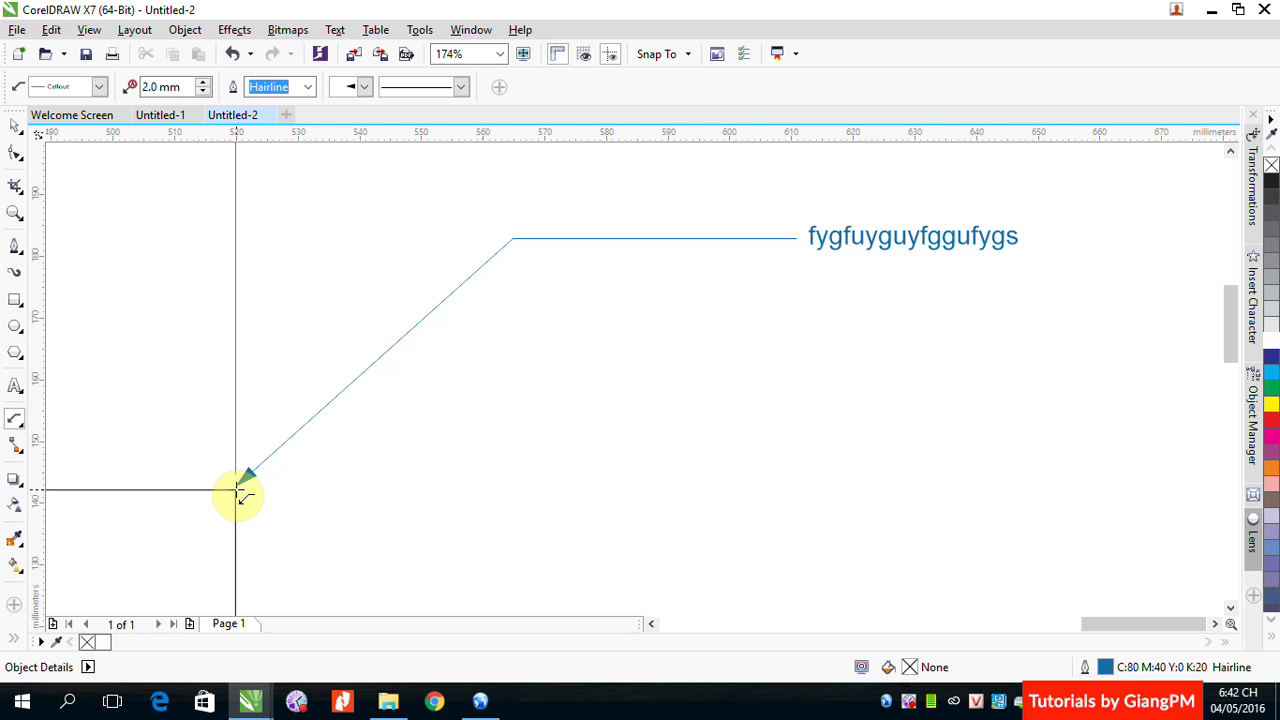
{"action": "left_click_drag", "start_coordinate": [237, 492], "coordinate": [326, 566]}
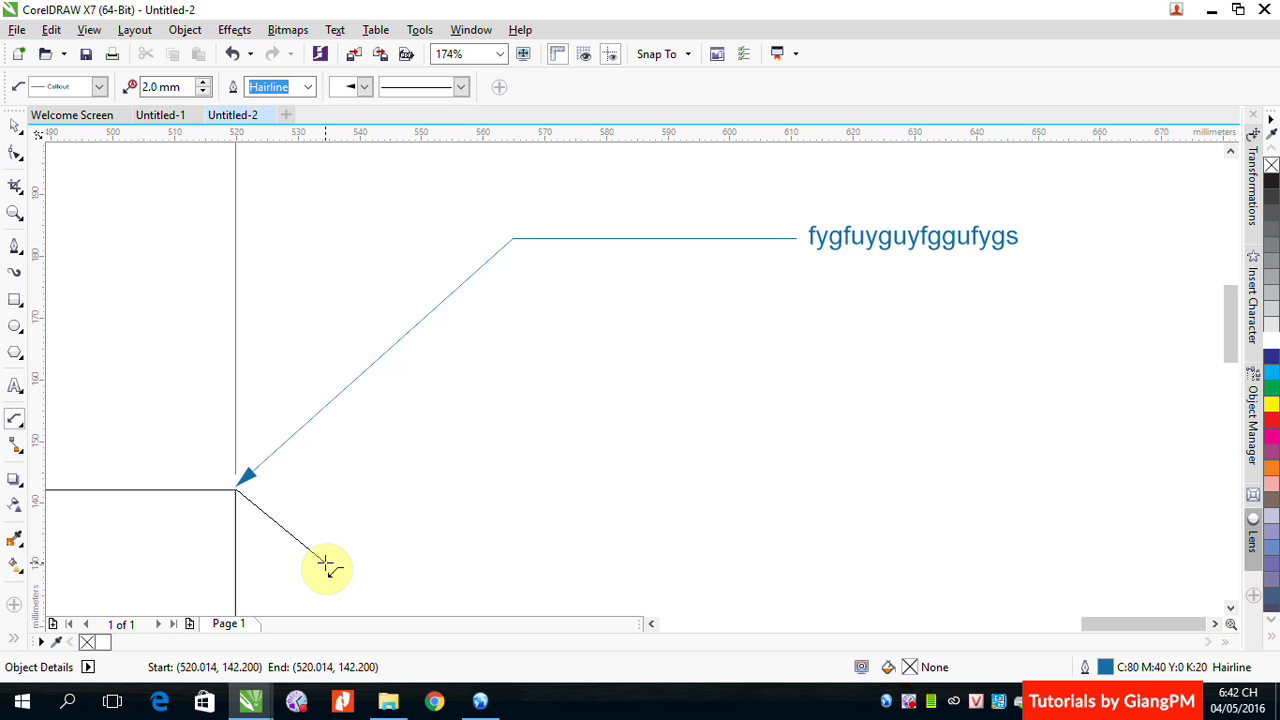
{"action": "left_click_drag", "start_coordinate": [326, 566], "coordinate": [338, 578]}
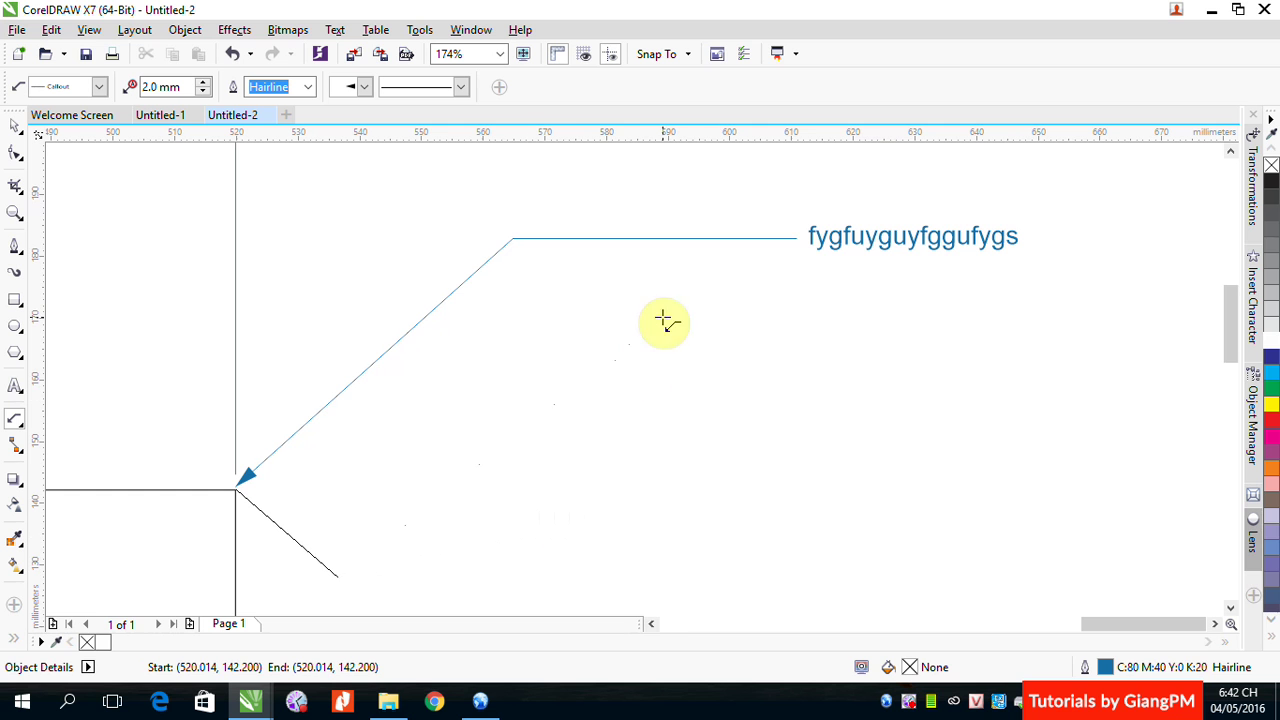
{"action": "key", "text": "Escape"}
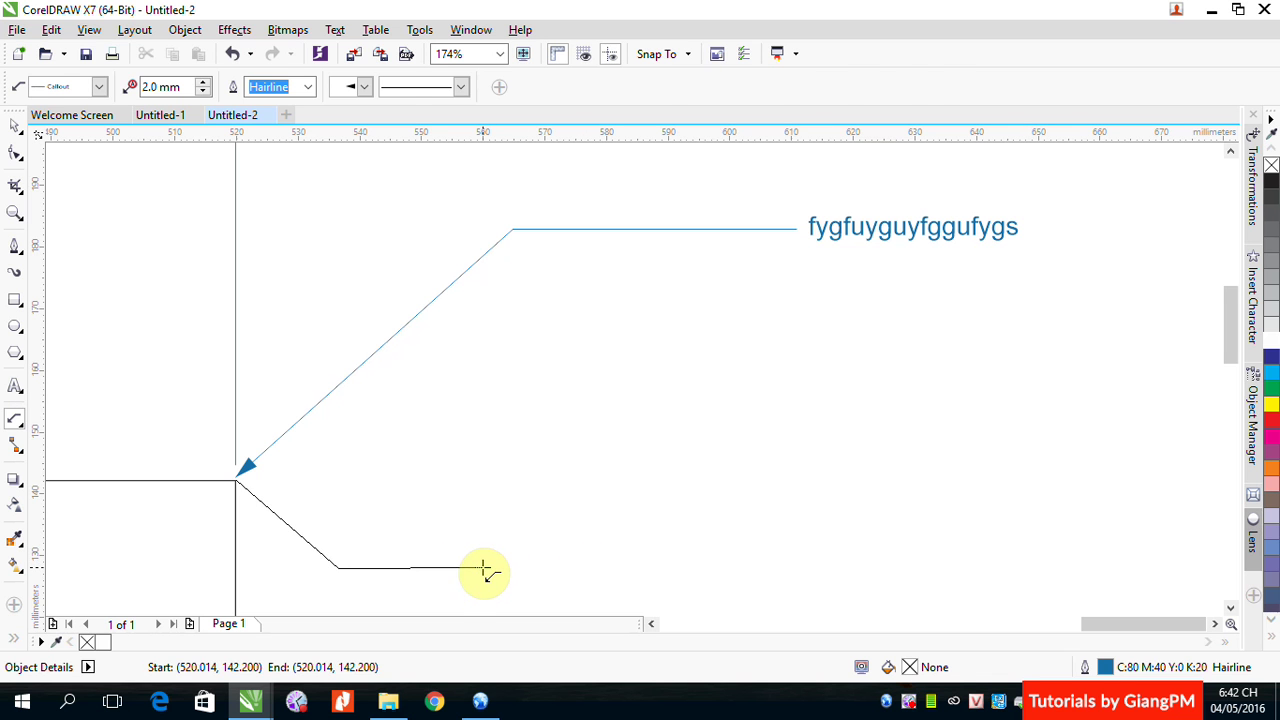
{"action": "left_click", "coordinate": [484, 568]}
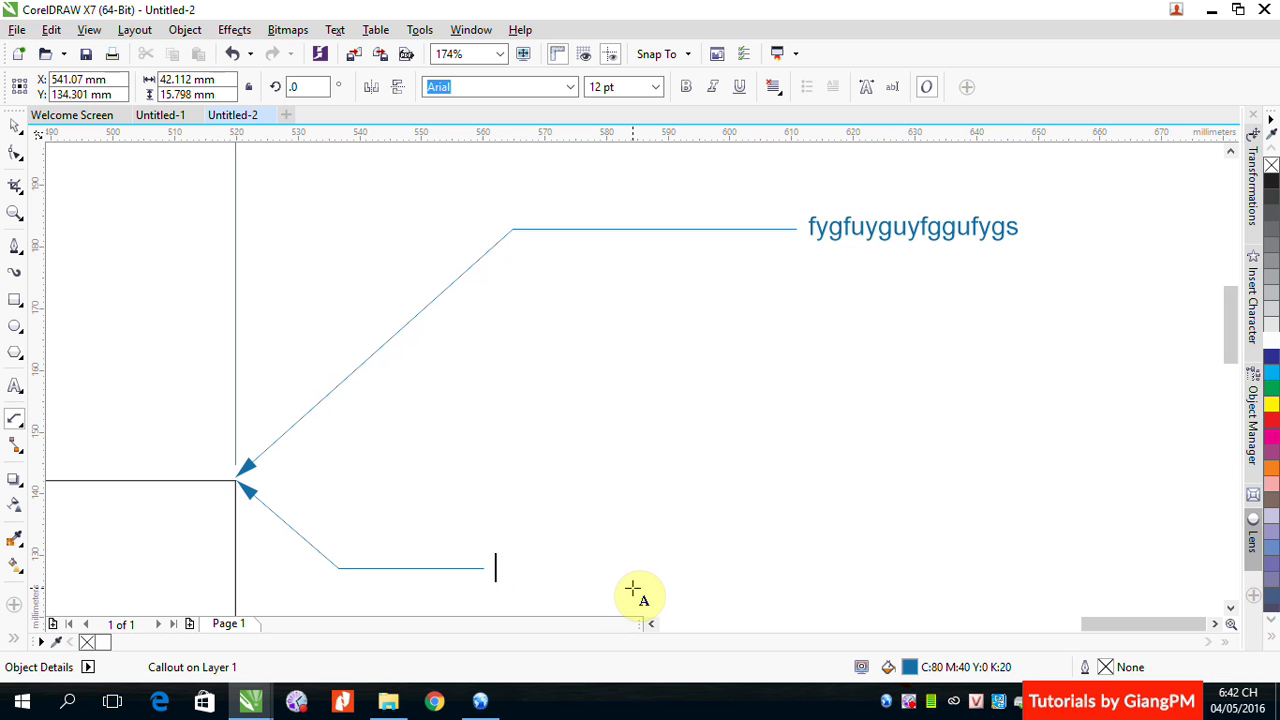
{"action": "type", "text": "fhhisfhiusdhiuf"}
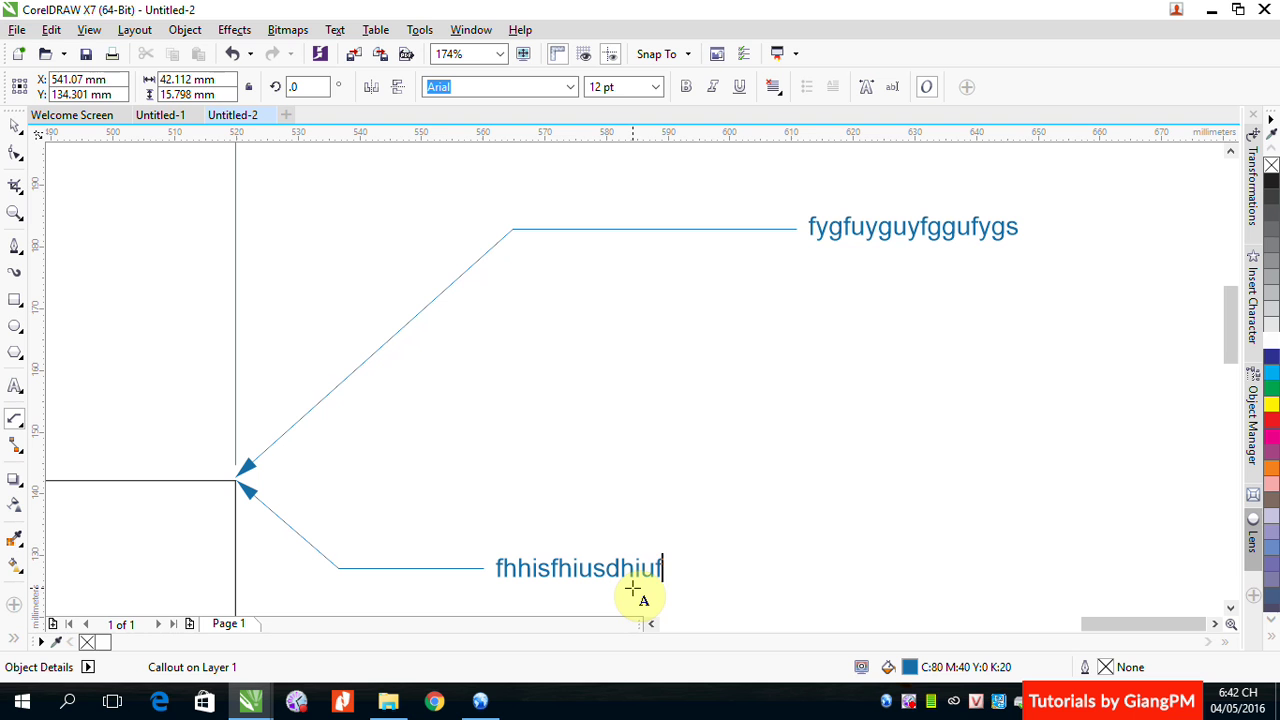
{"action": "type", "text": "h"}
{"action": "key", "text": "Escape"}
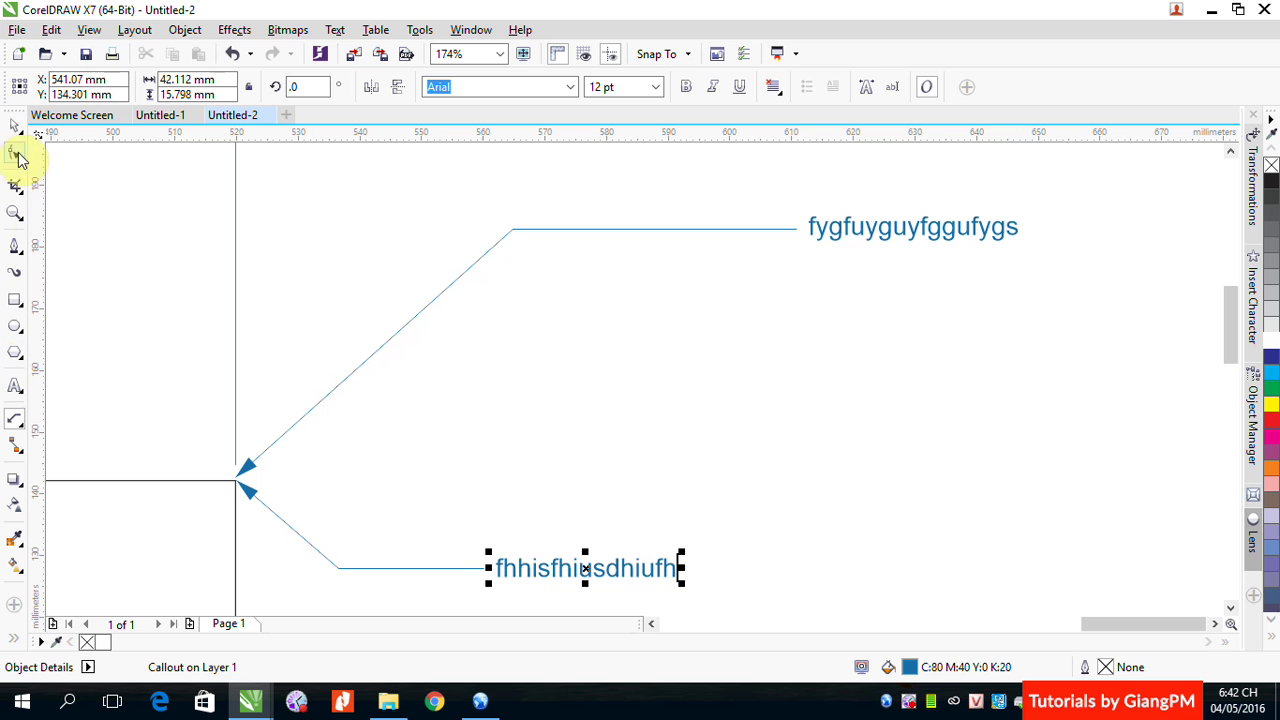
{"action": "left_click", "coordinate": [14, 126]}
{"action": "left_click", "coordinate": [875, 485]}
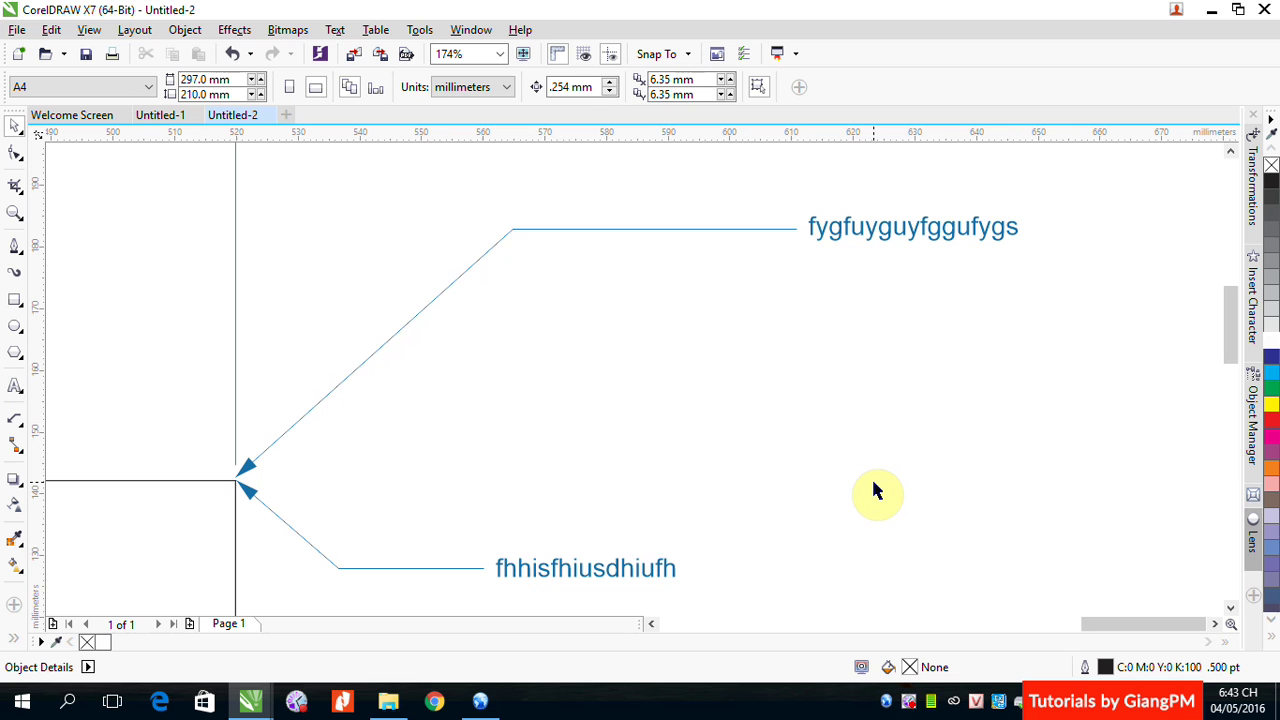
{"action": "scroll", "coordinate": [873, 490], "scroll_direction": "down", "scroll_amount": 5}
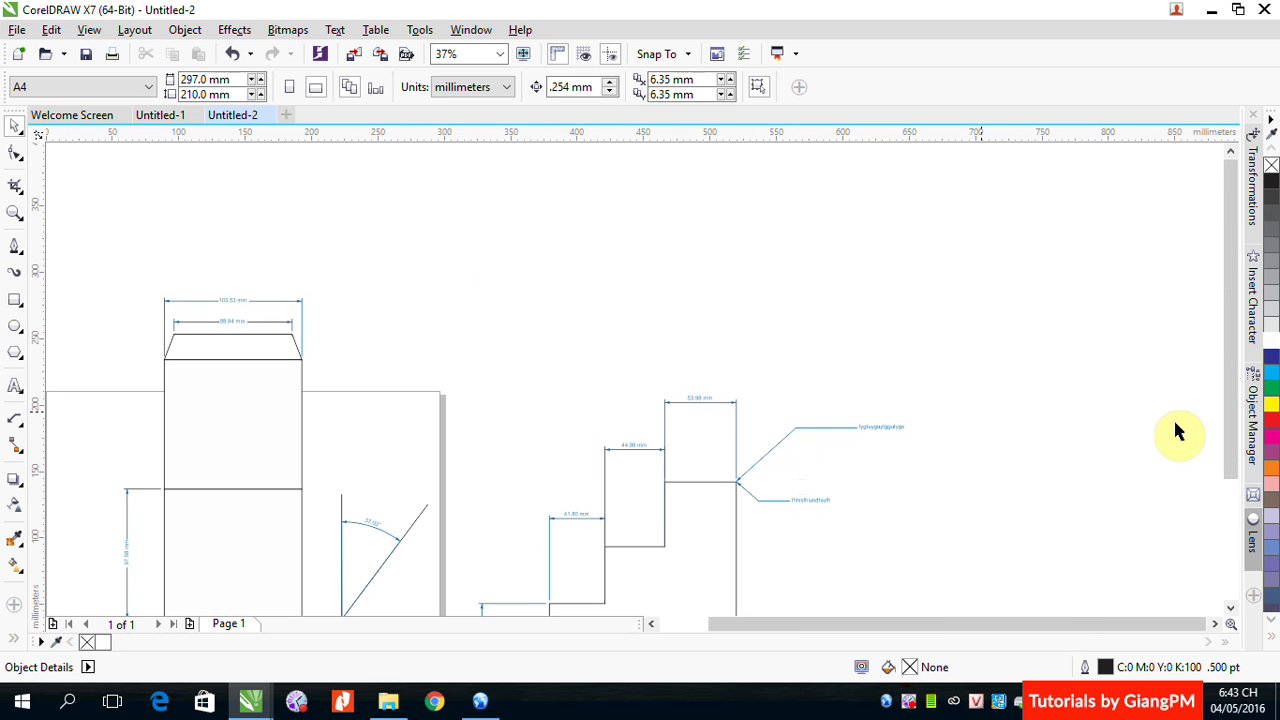
{"action": "left_click_drag", "start_coordinate": [1222, 410], "coordinate": [1236, 455]}
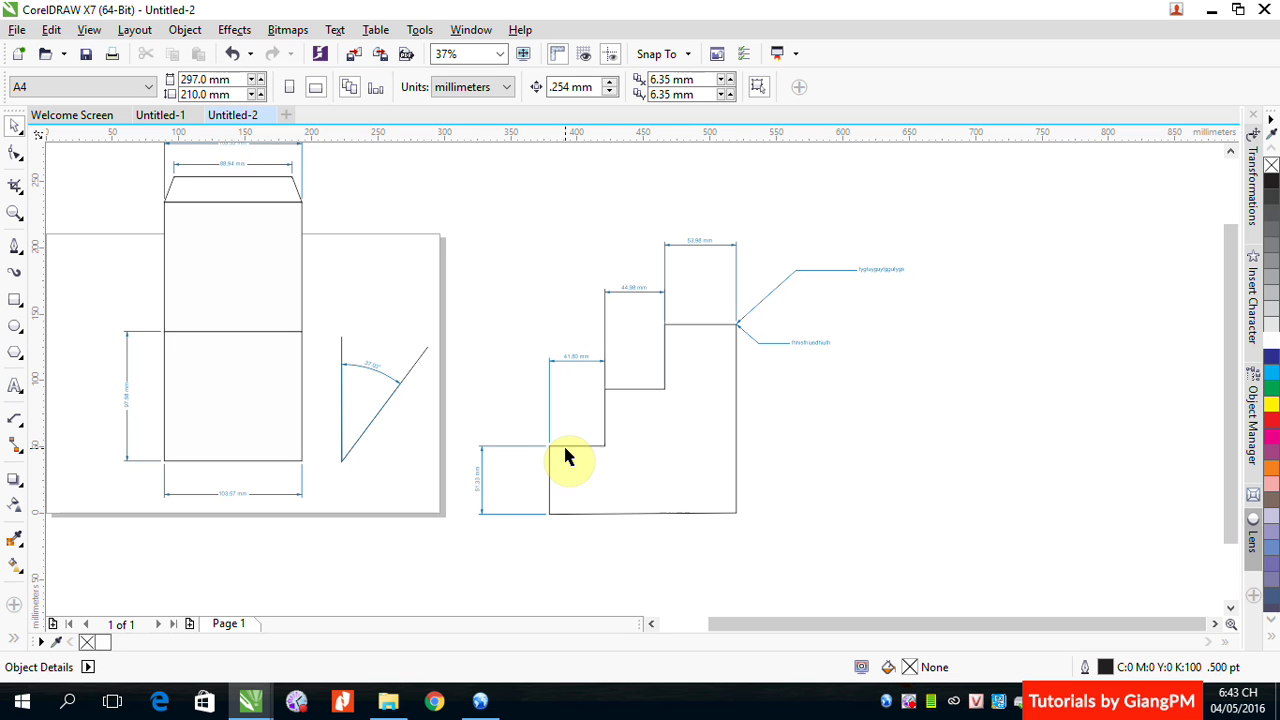
{"action": "left_click", "coordinate": [912, 705]}
{"action": "right_click", "coordinate": [912, 705]}
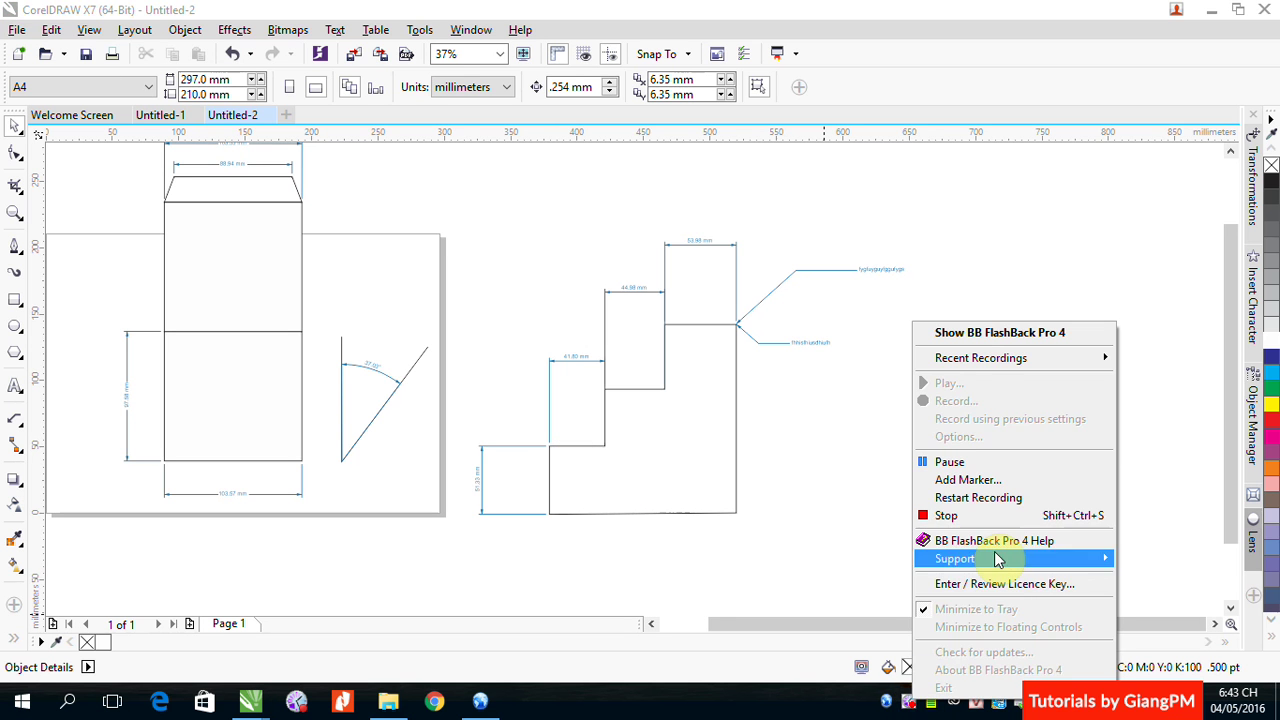